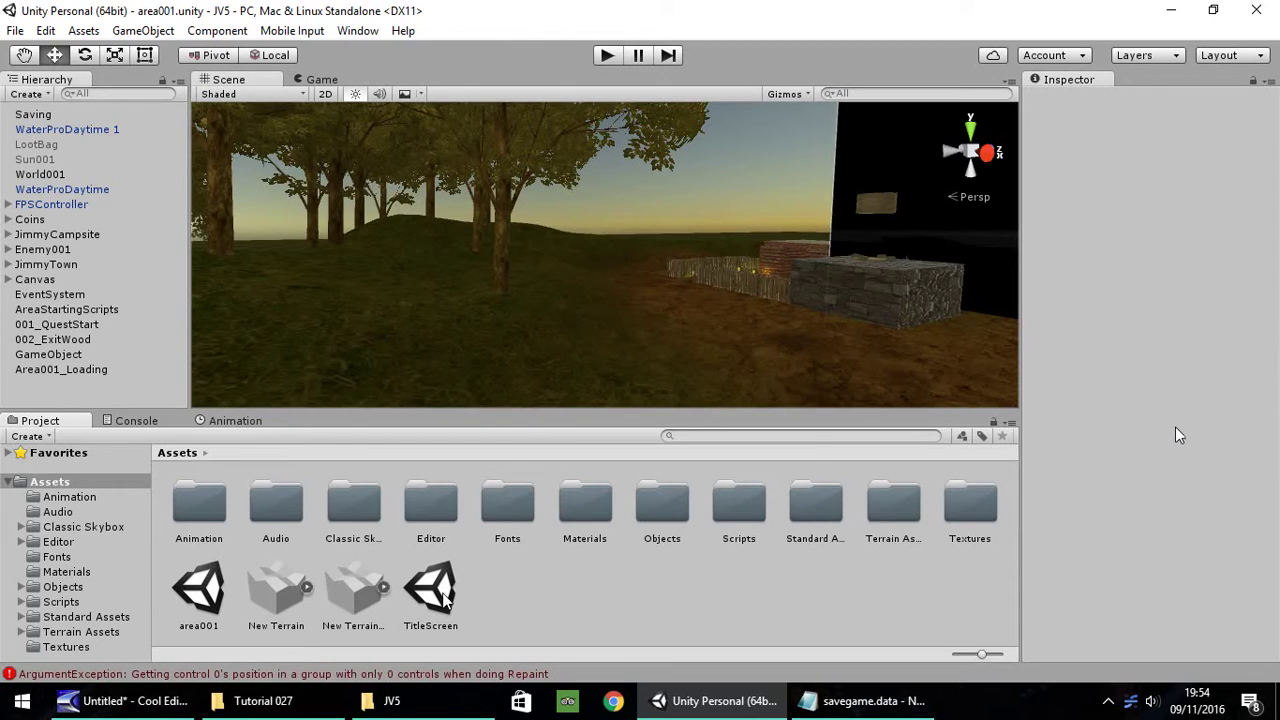
Open the TitleScreen scene and play-test its Jimmy's Adventure title menu, then stop.
left_click(447, 590)
double_click(447, 590)
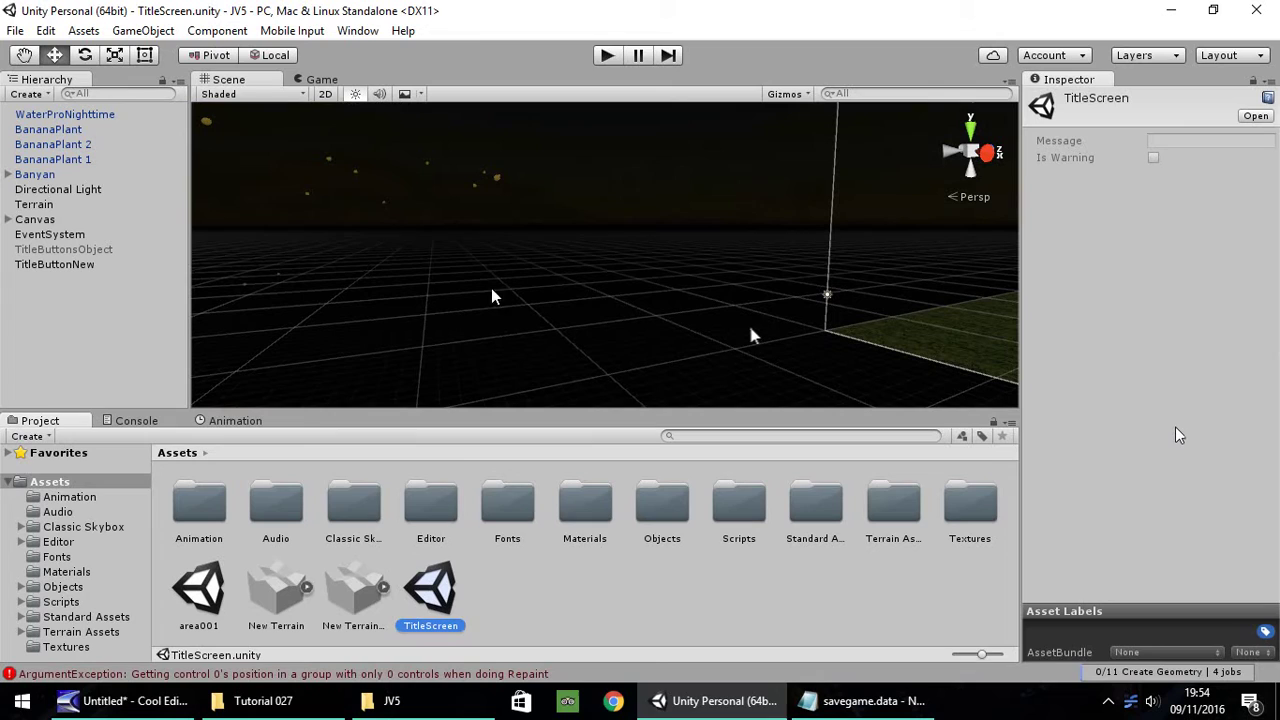
left_click(607, 55)
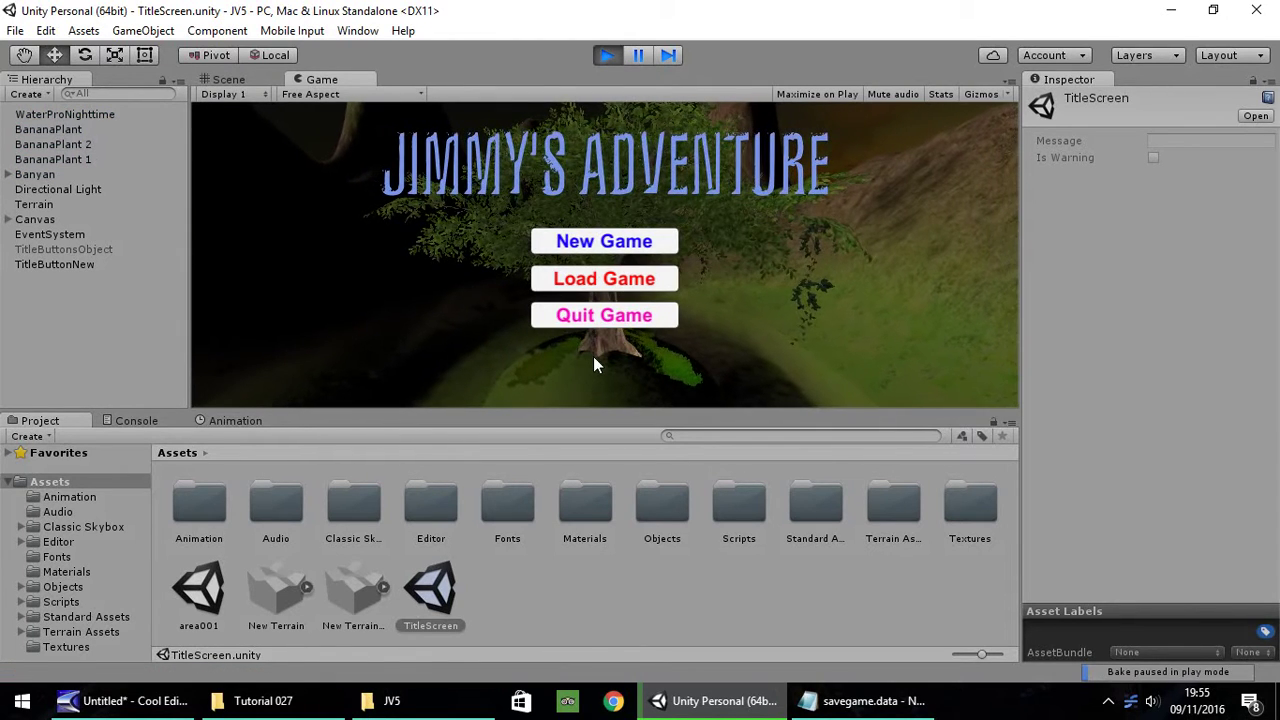
left_click(614, 56)
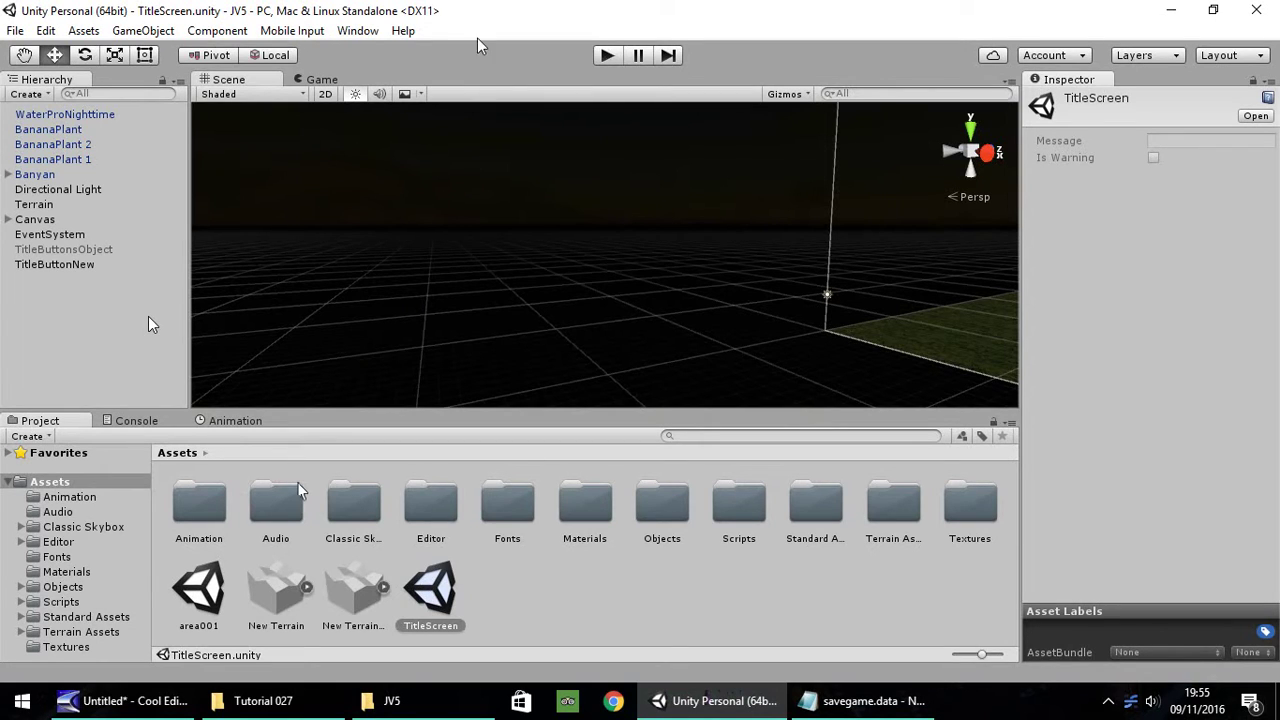
Create a UI Text under the Canvas, named LoadError, reading 'No valid save data found.'.
left_click(140, 32)
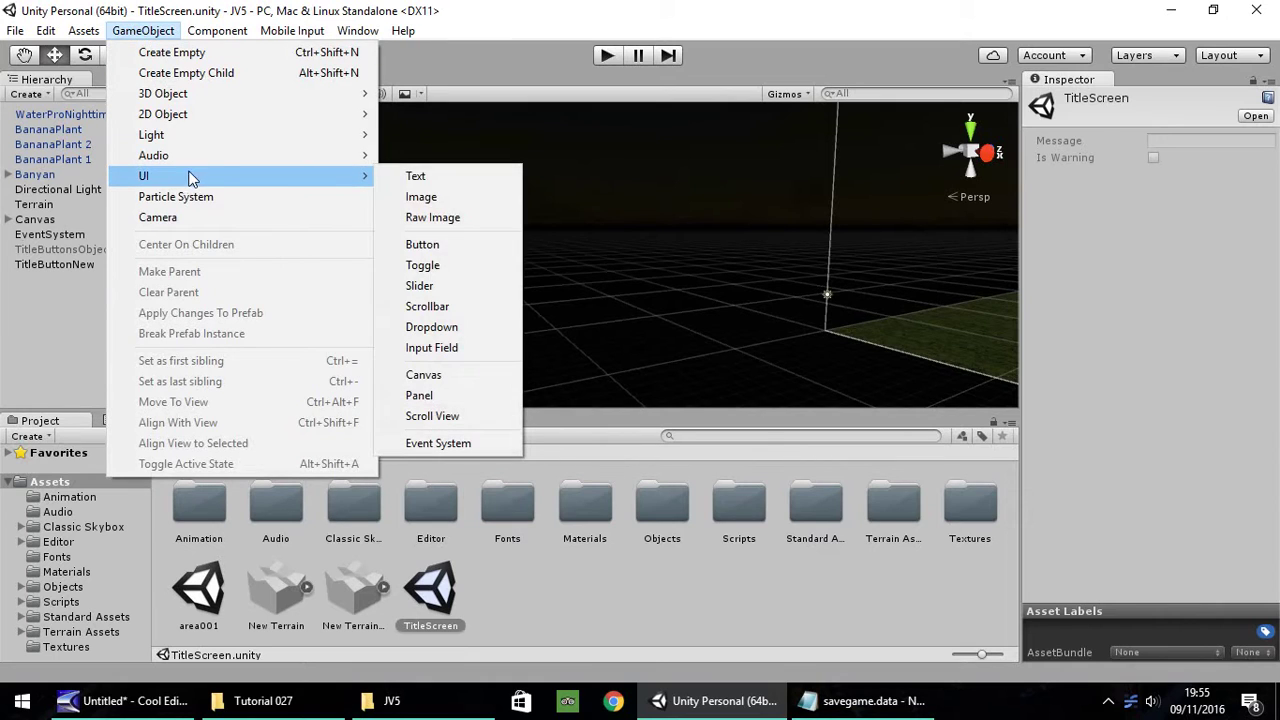
left_click(423, 177)
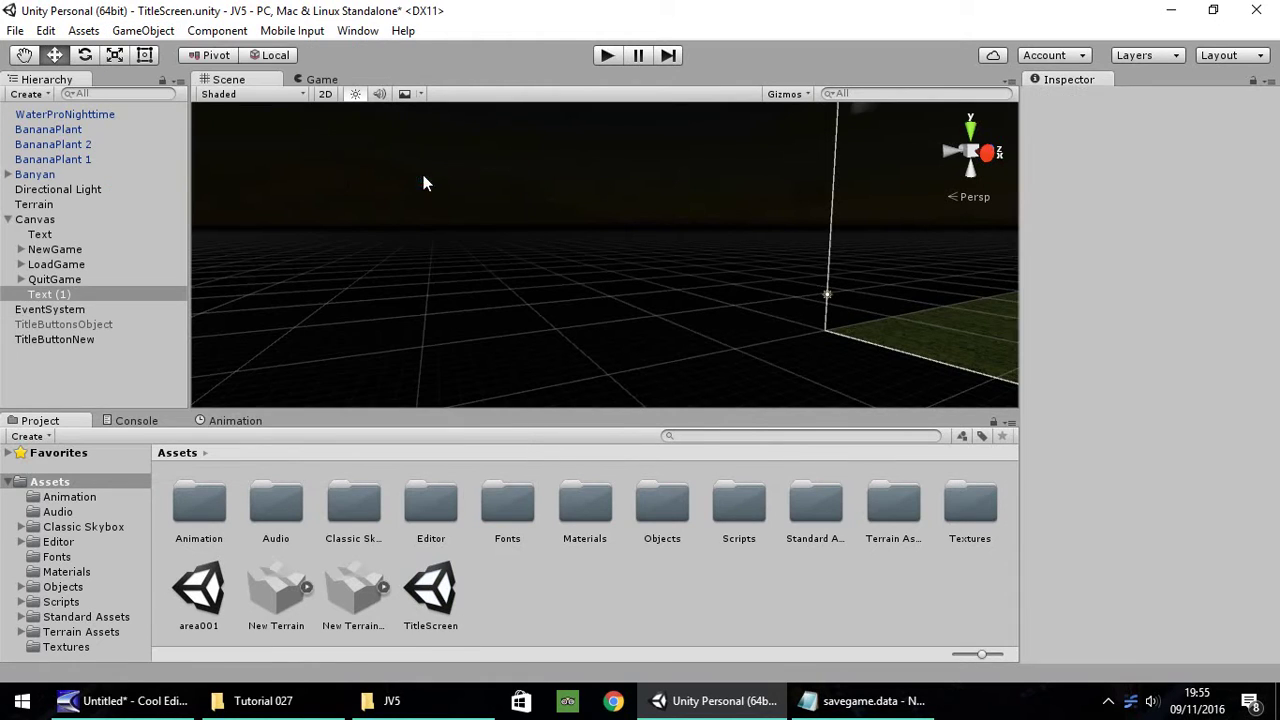
right_click(55, 297)
left_click(110, 355)
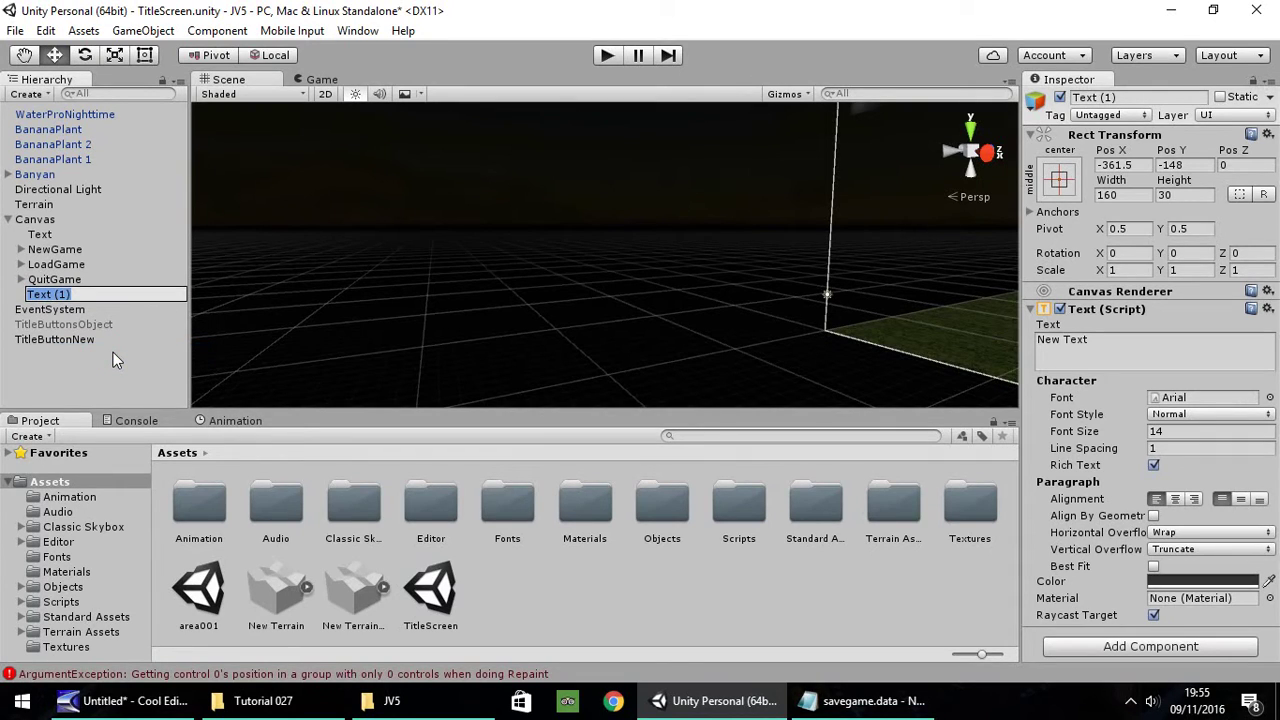
type("Load")
type("Error")
key("Return")
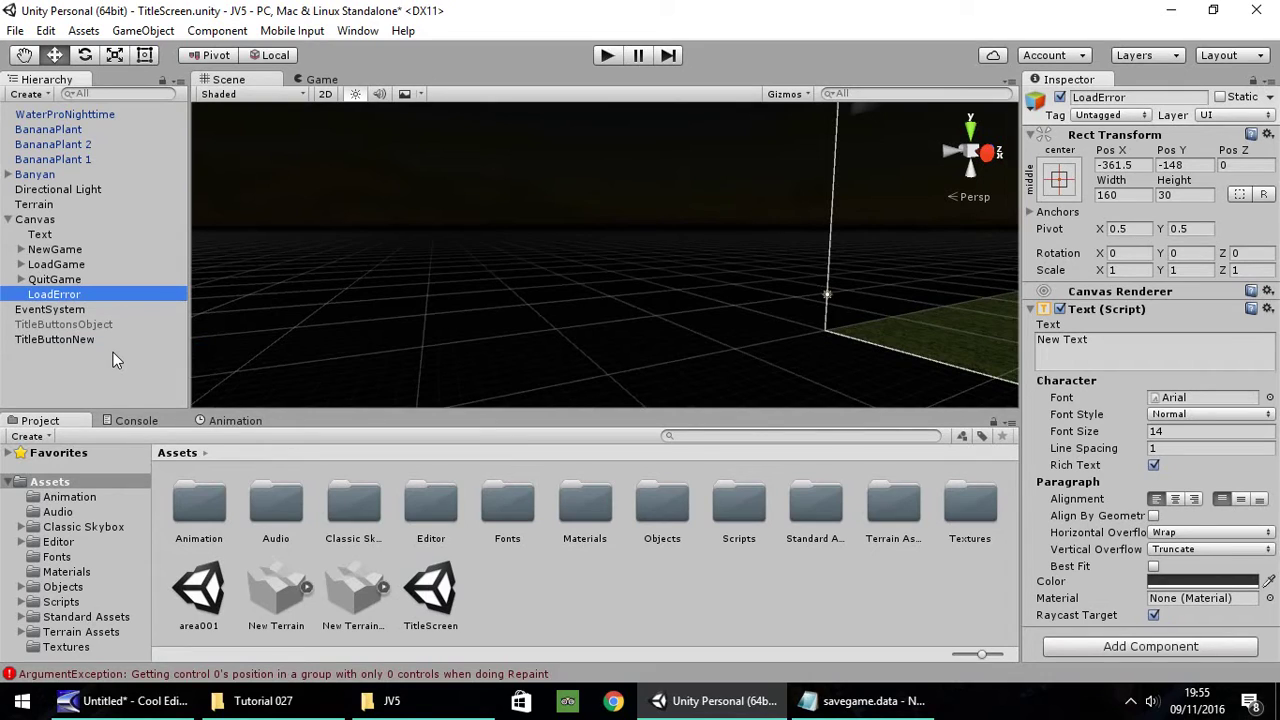
left_click(1106, 344)
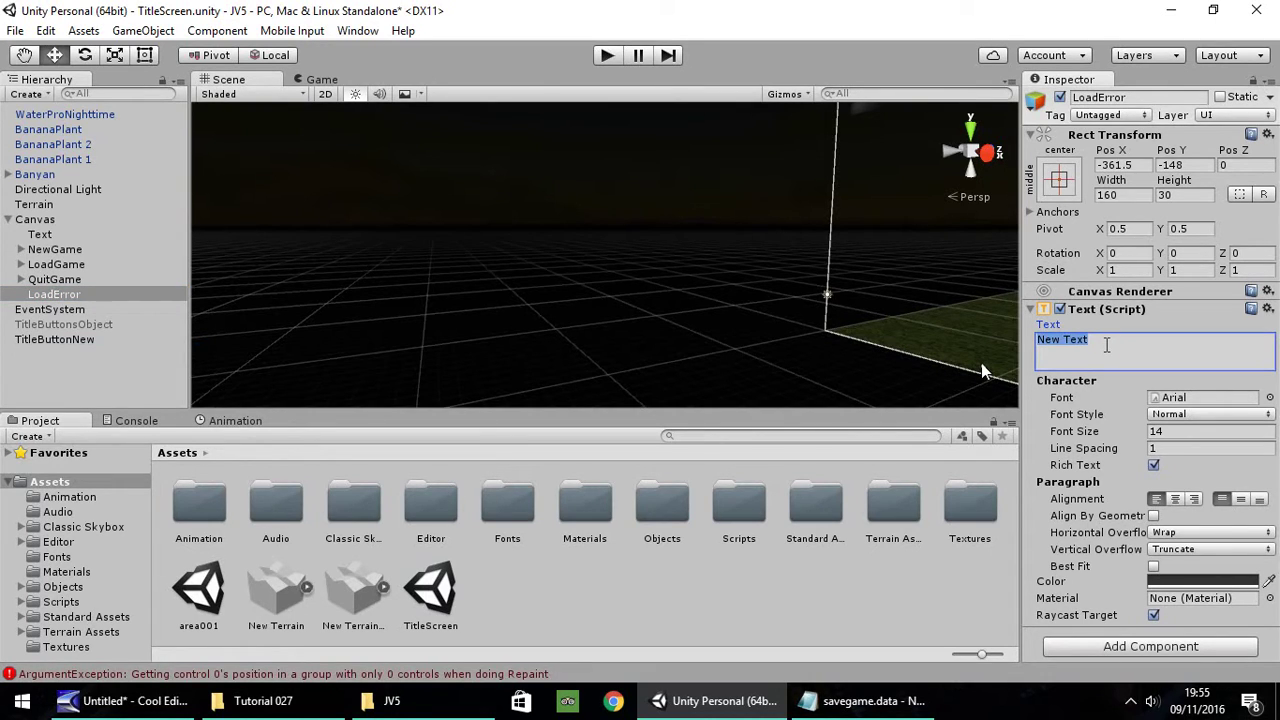
type("No")
type(" valid save d")
type("ata")
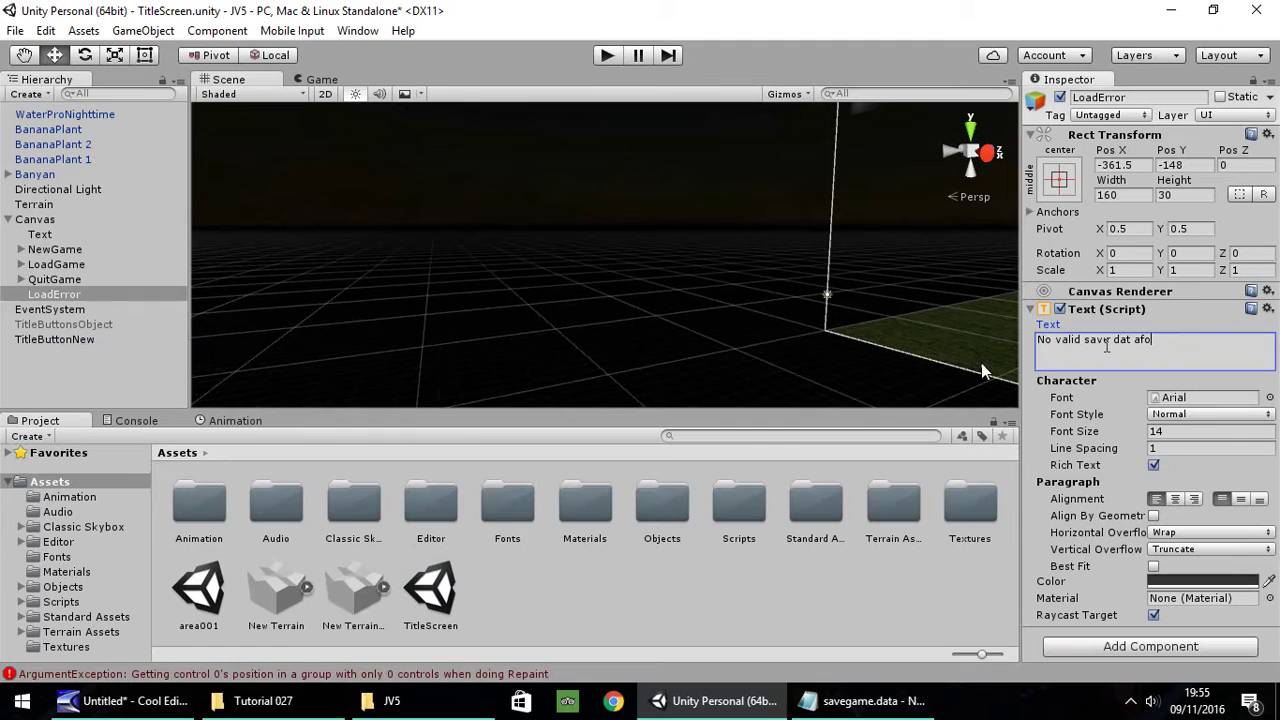
type(" fou")
type("nd.")
Set LoadError's position to 0,0, move it below Quit Game, and centre-align its text.
left_click(77, 297)
double_click(77, 297)
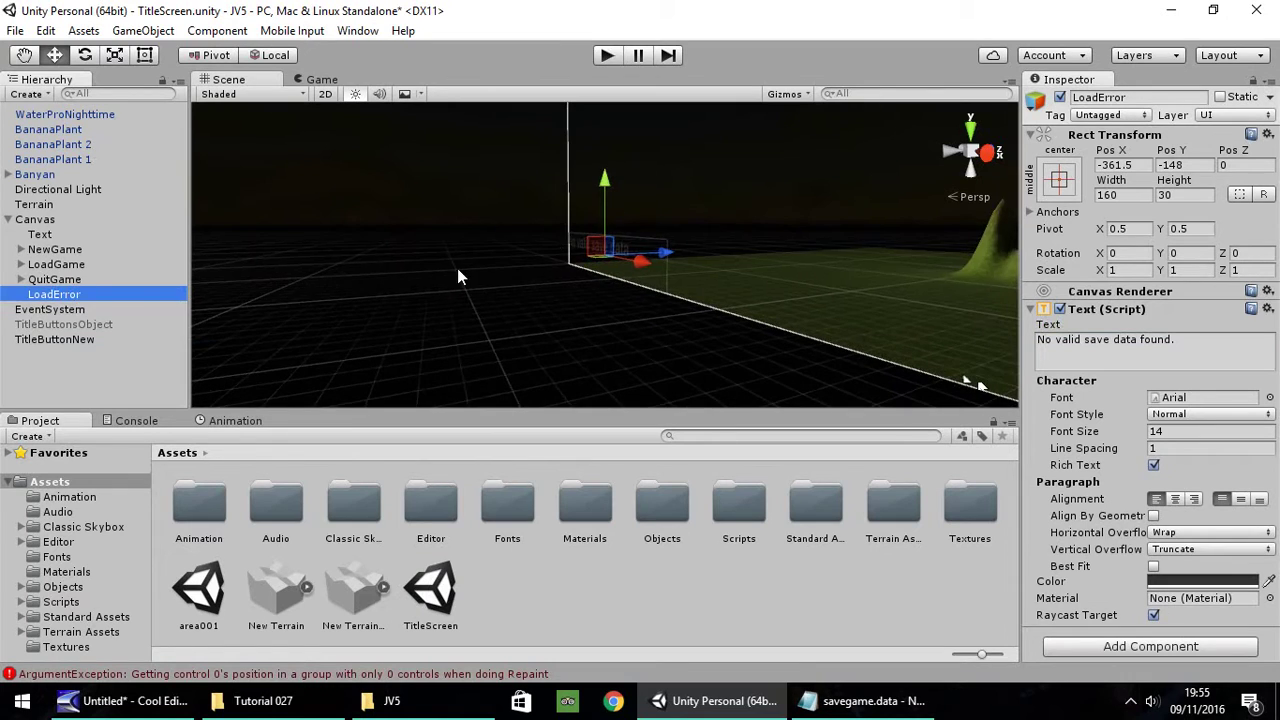
mouse_move(457, 268)
left_mouse_down("alt")
mouse_move(776, 267)
mouse_move(624, 266)
mouse_move(566, 313)
left_mouse_up("alt")
scroll(610, 263, "down", 3)
scroll(595, 261, "down", 2)
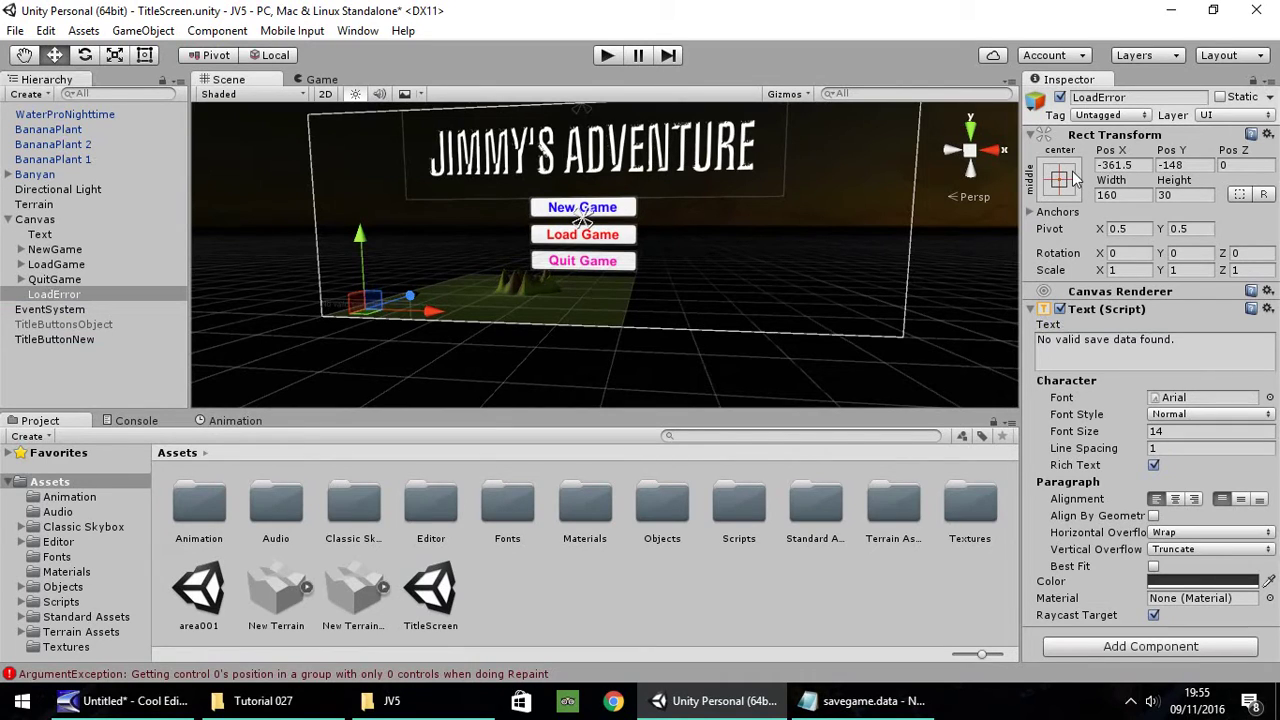
left_click(1131, 165)
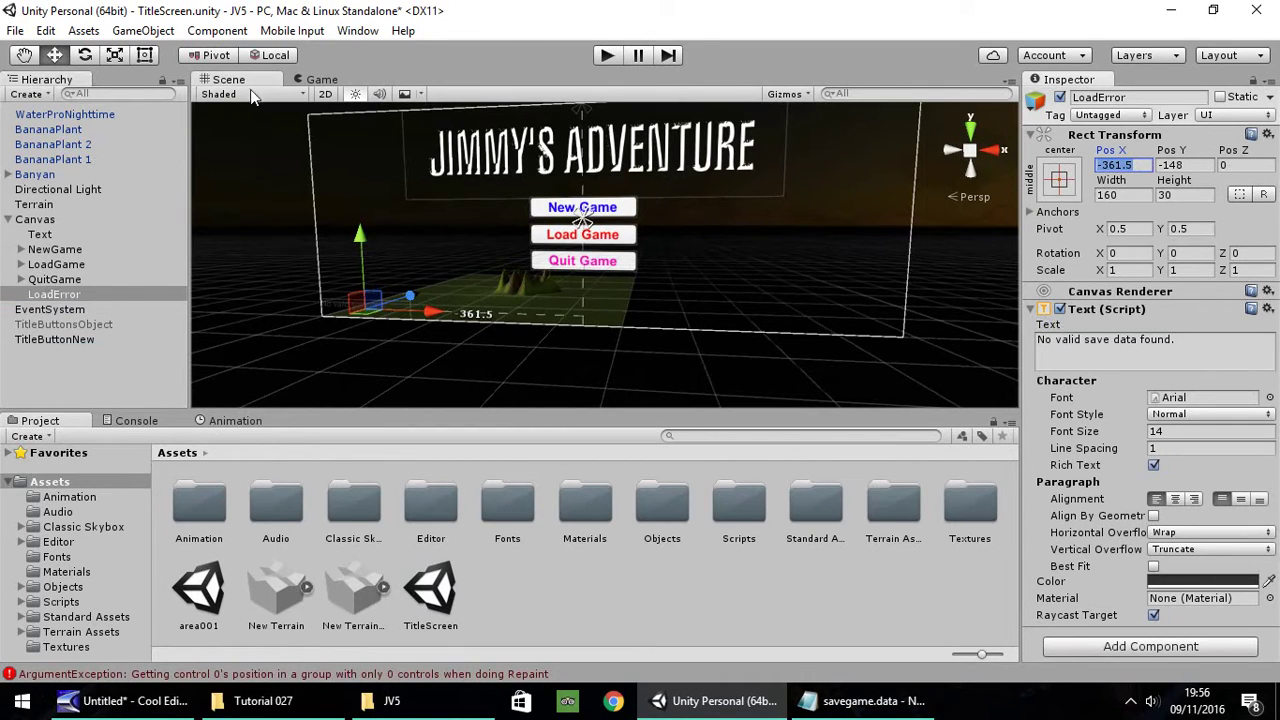
type("0")
key("Tab")
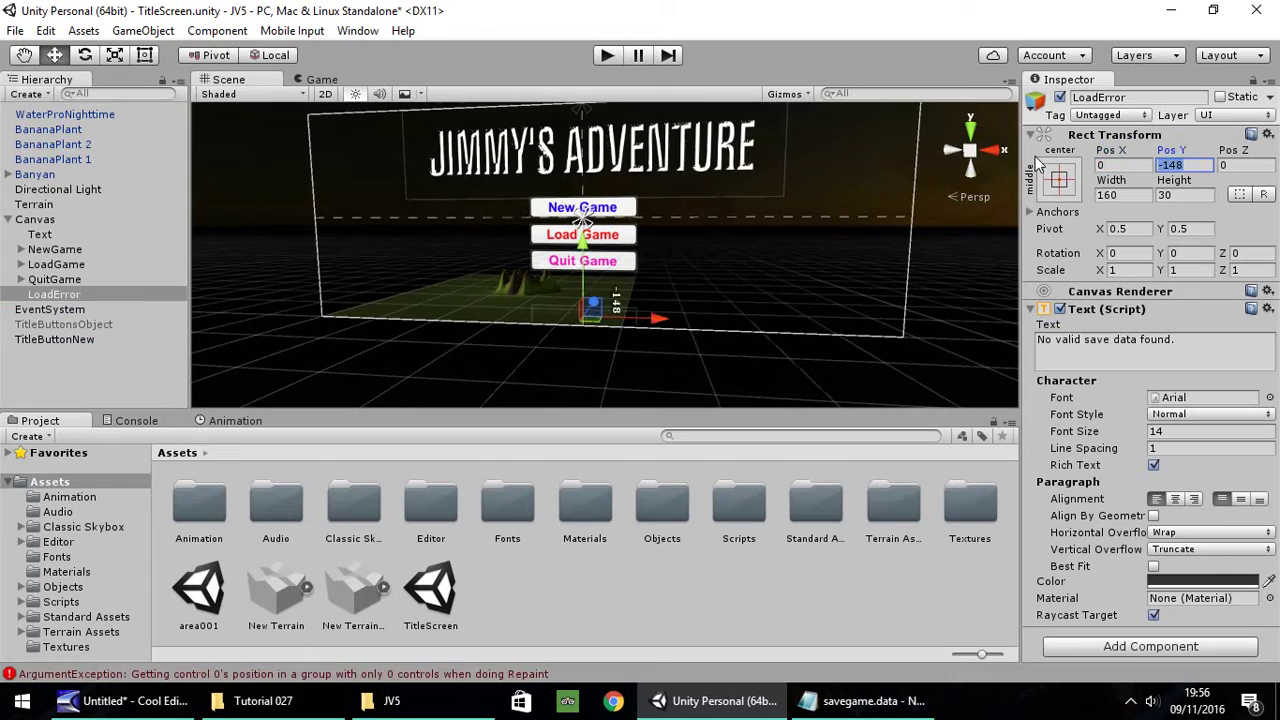
type("0")
key("Tab")
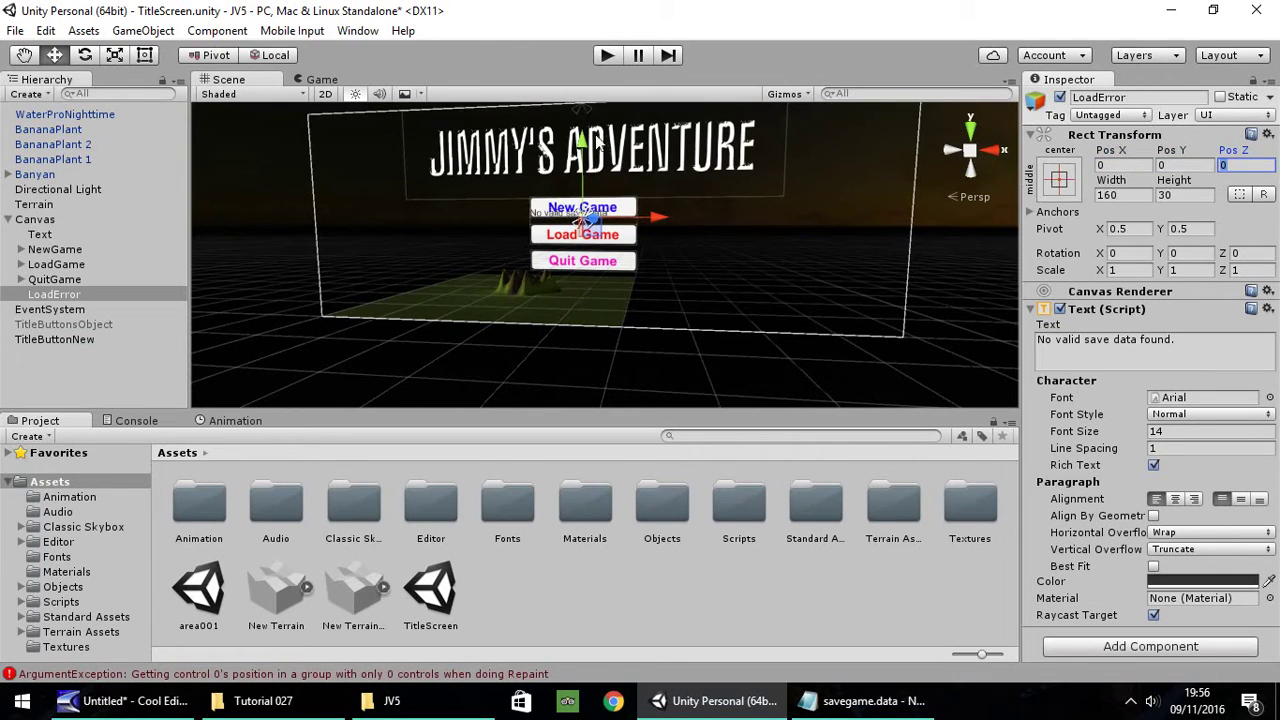
left_click_drag(582, 152, 579, 218)
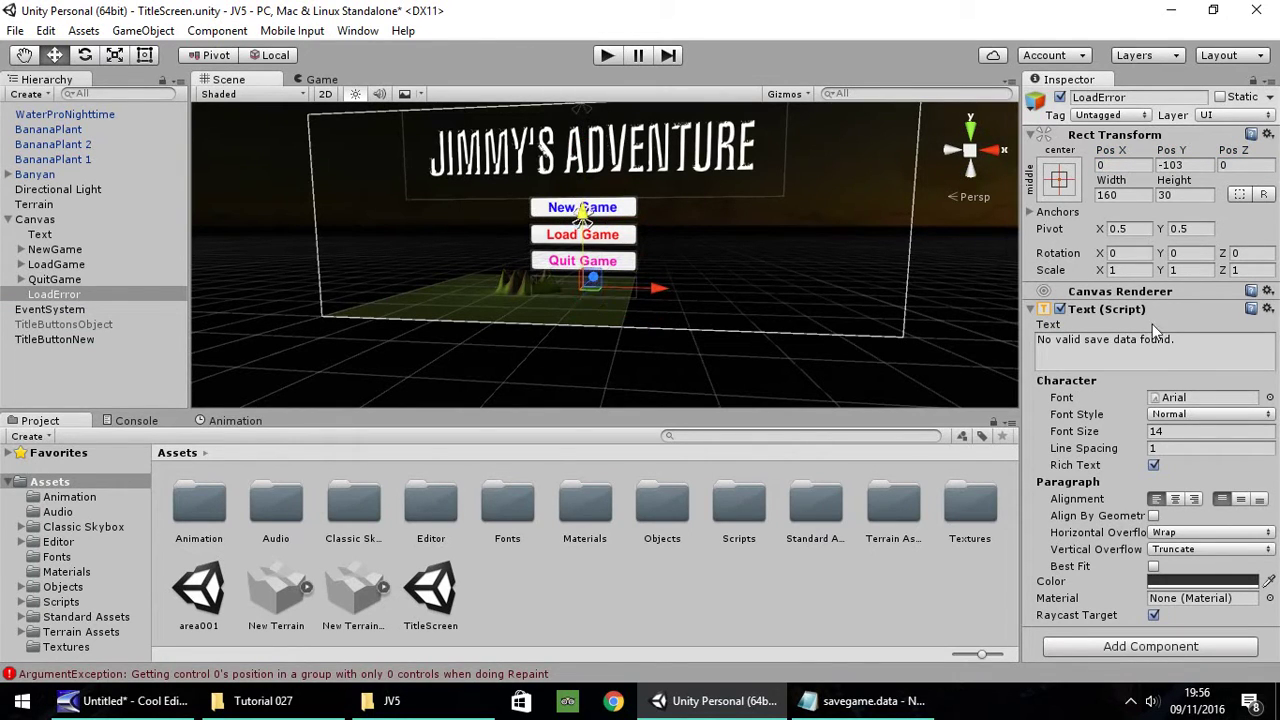
left_click(1177, 498)
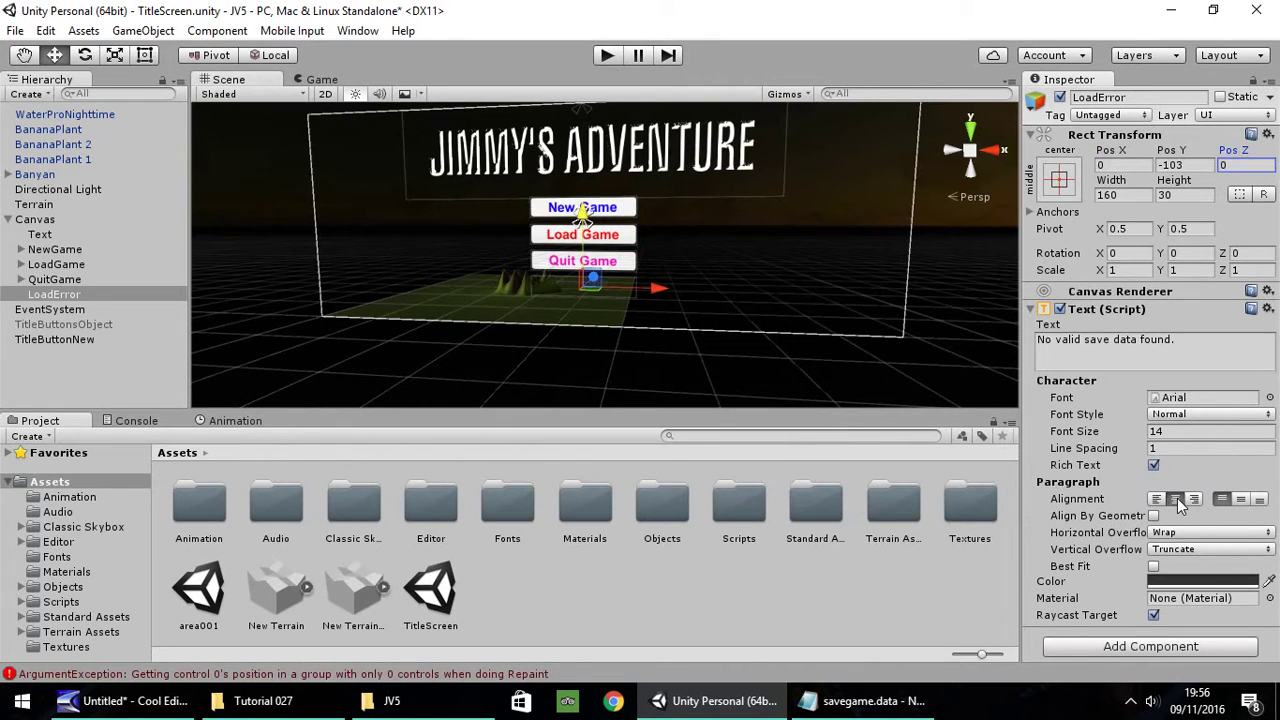
Make LoadError's text colour white with font size 30.
left_click(1205, 583)
left_click_drag(45, 127, 40, 92)
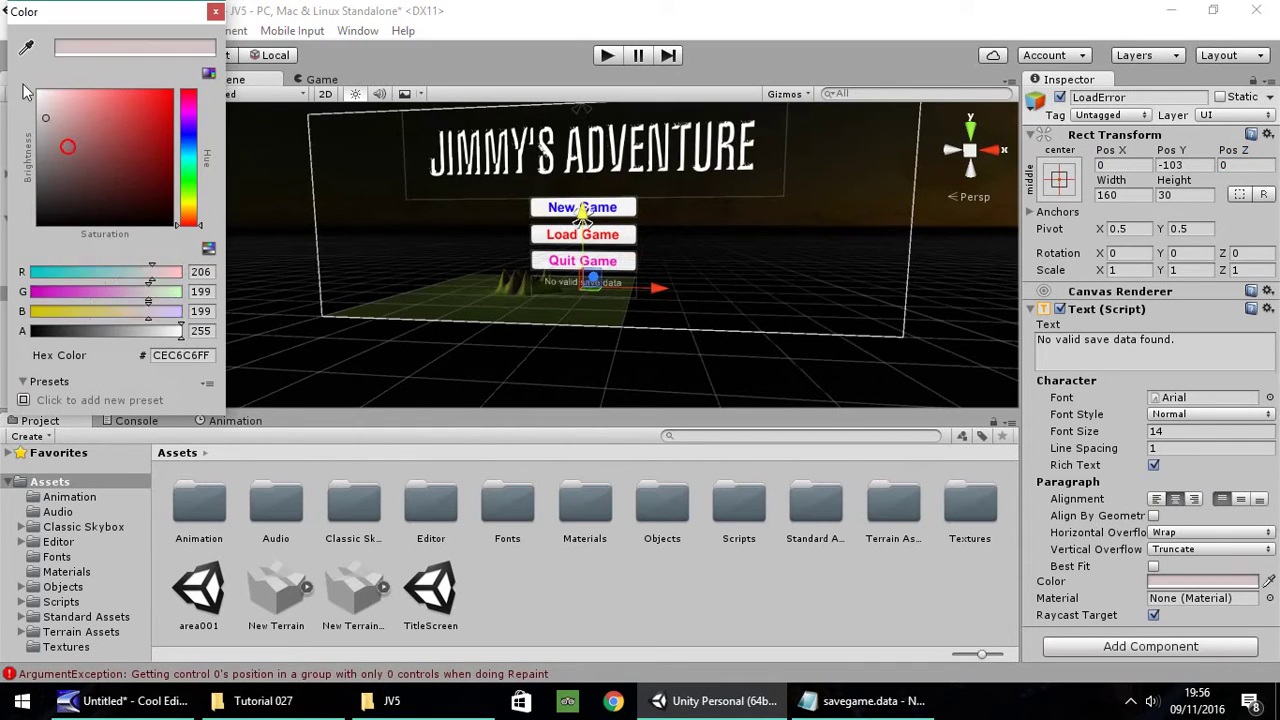
left_click(216, 13)
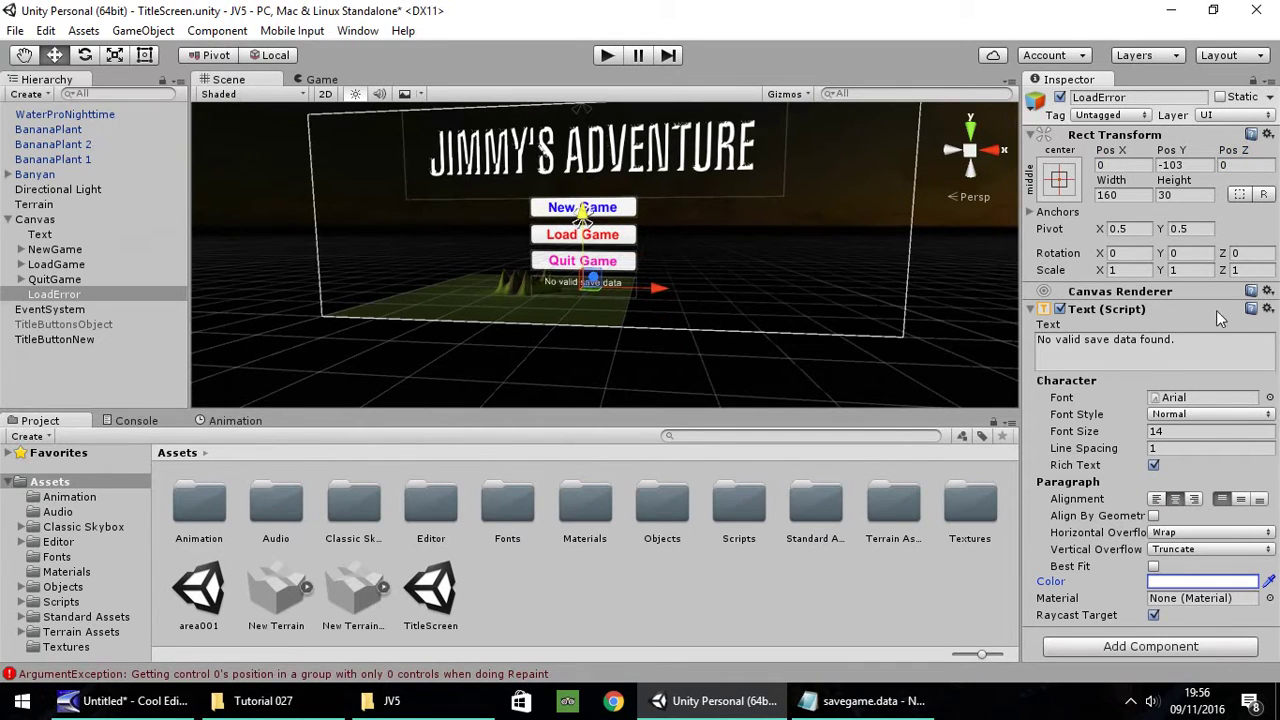
left_click(1207, 432)
double_click(1208, 433)
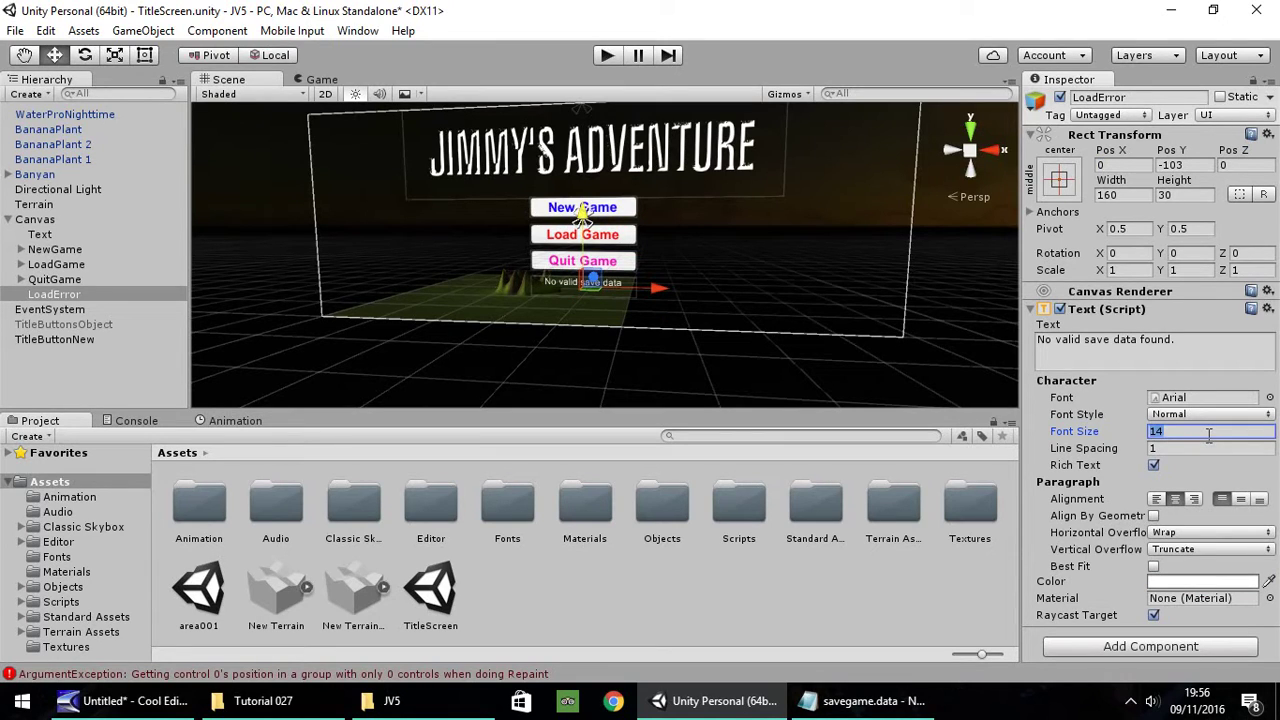
type("30")
Widen LoadError's rect so the full message shows, then deactivate the object.
left_click(146, 56)
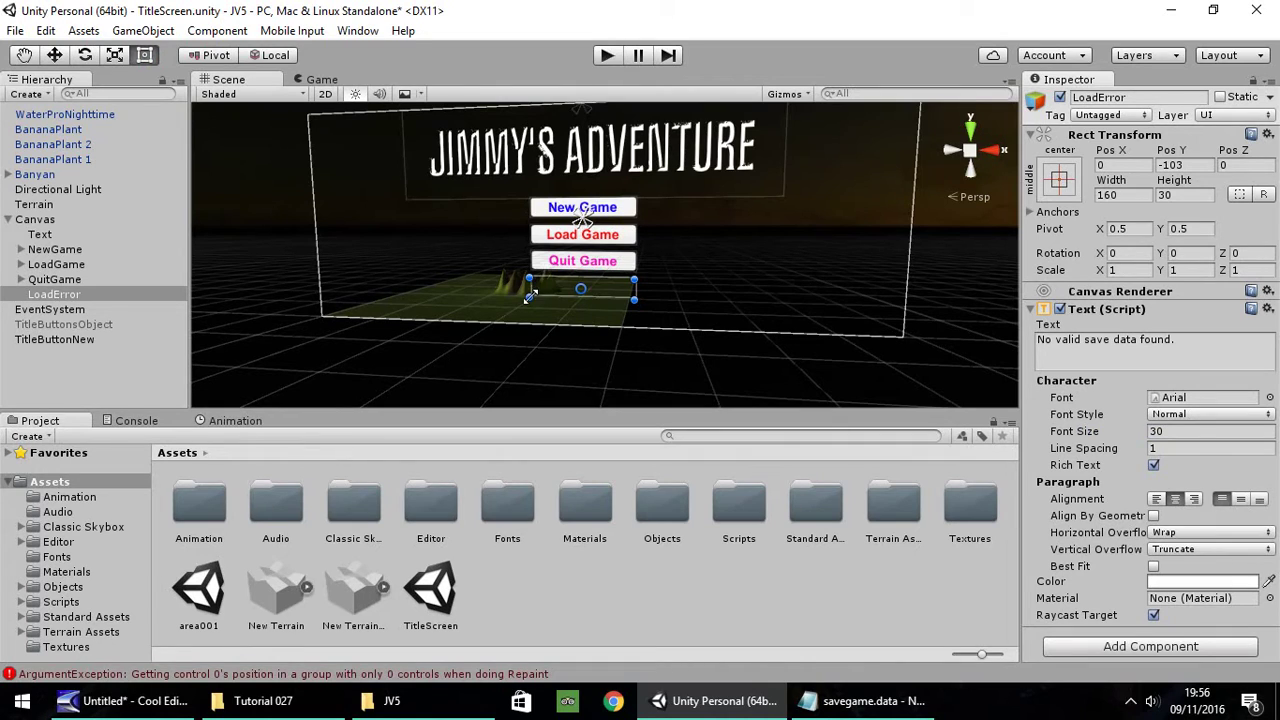
left_click_drag(529, 297, 433, 305)
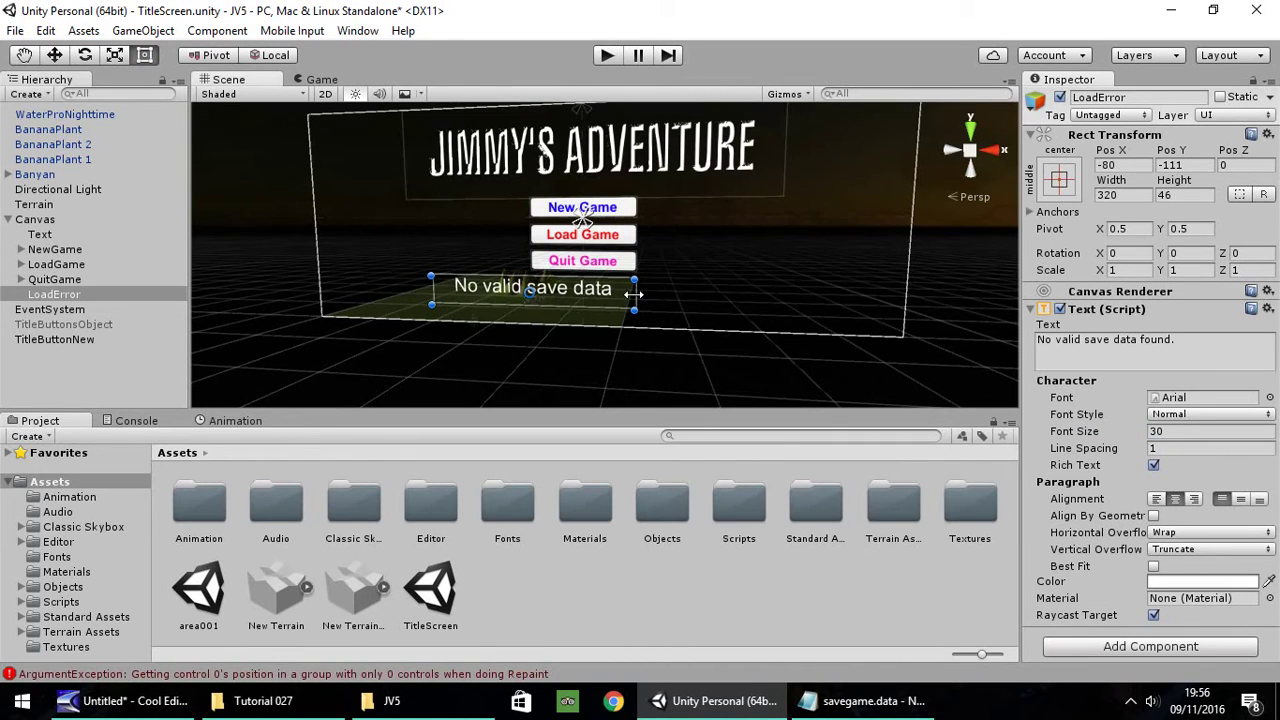
mouse_move(634, 280)
left_mouse_down()
mouse_move(697, 285)
mouse_move(668, 295)
left_mouse_up()
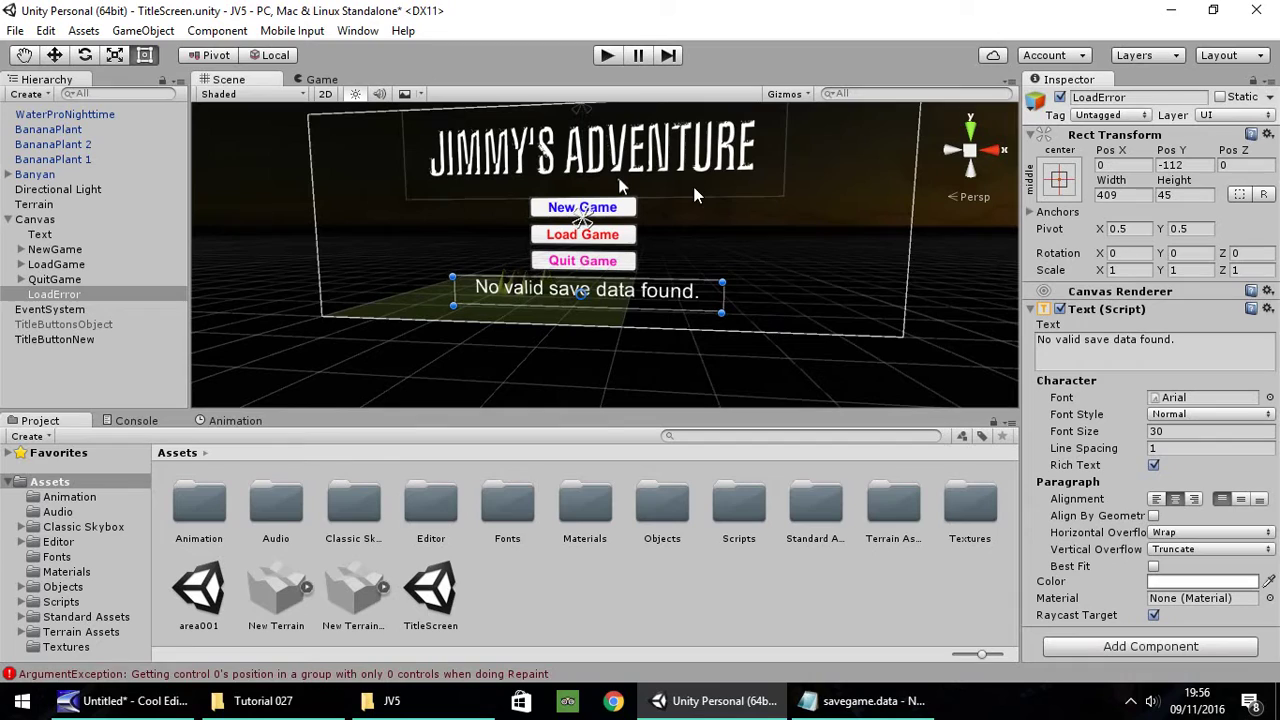
left_click(1060, 97)
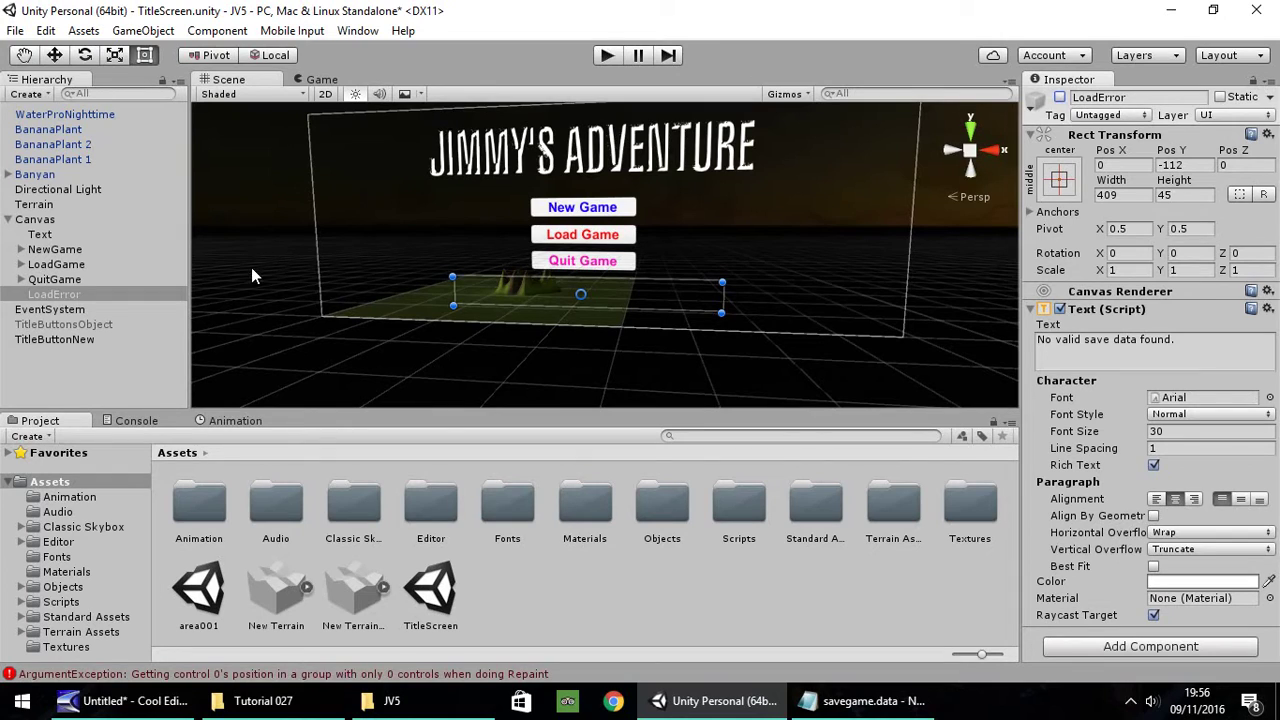
Select TitleButtonNew and locate its LoadAndNew script reference in the project.
left_click(600, 240)
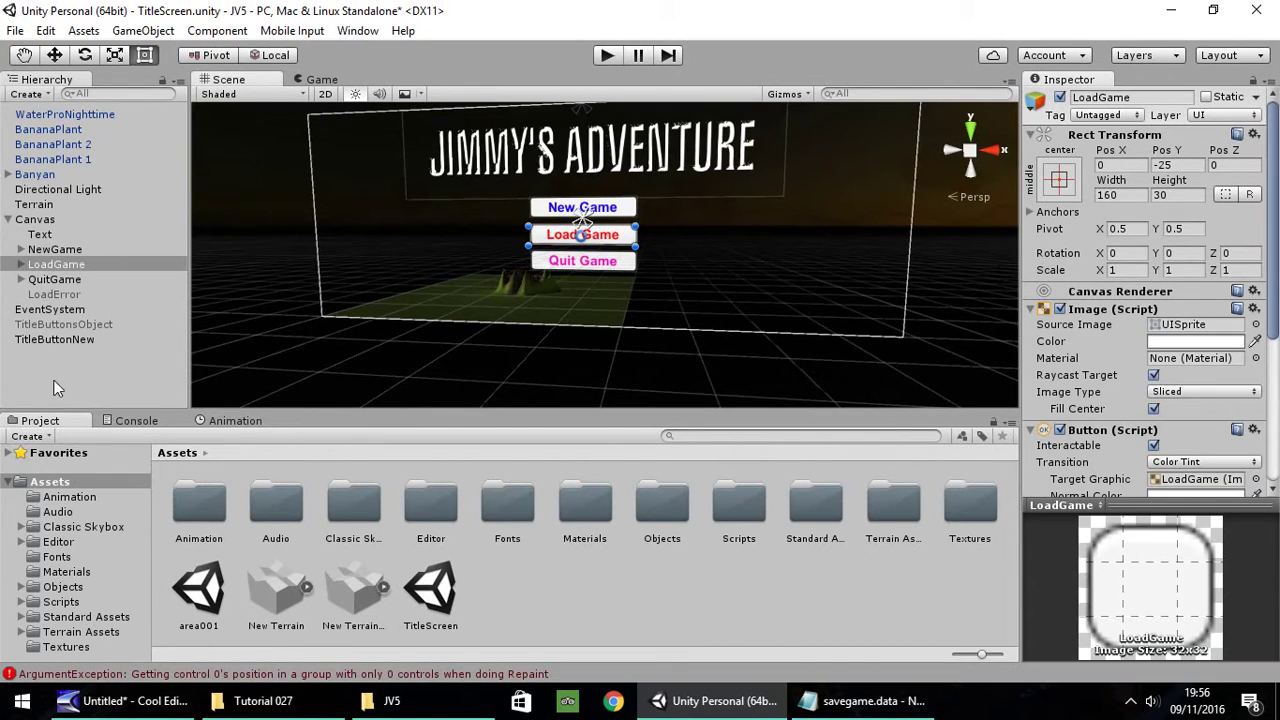
left_click(52, 340)
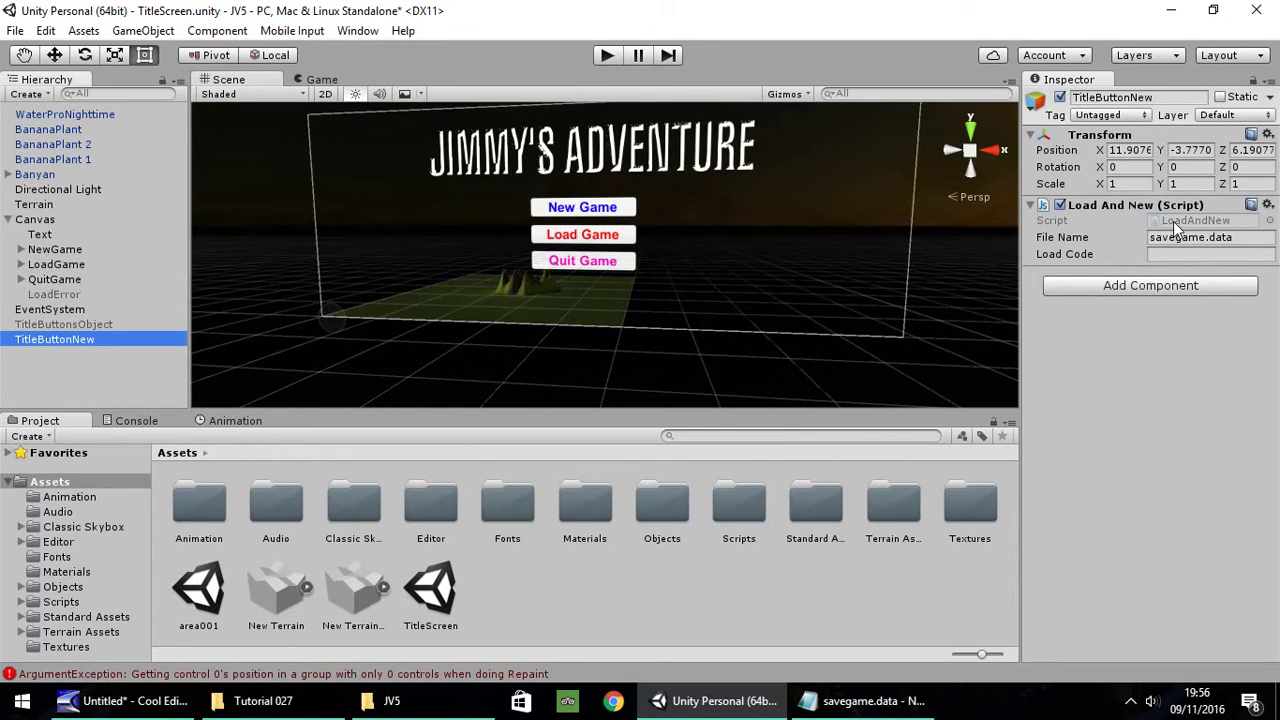
left_click(1201, 221)
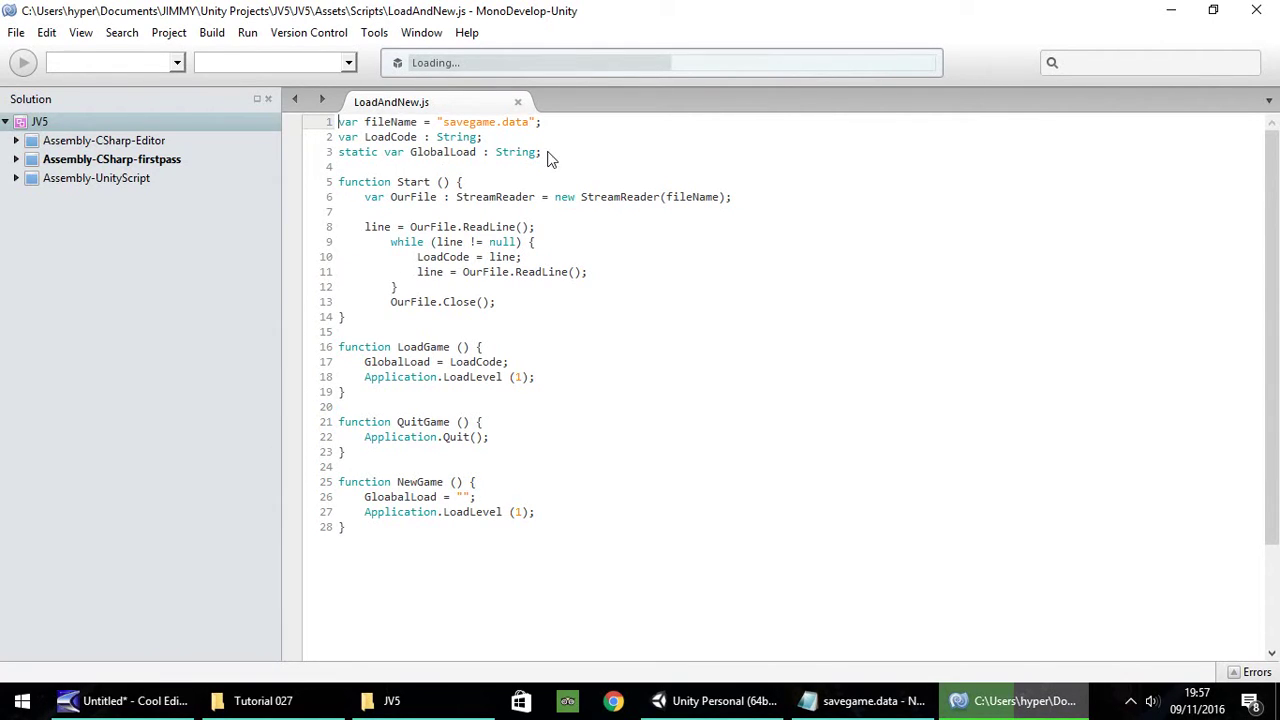
Declare var NoSave : GameObject; in LoadAndNew and add a blank line inside LoadGame.
left_click(547, 154)
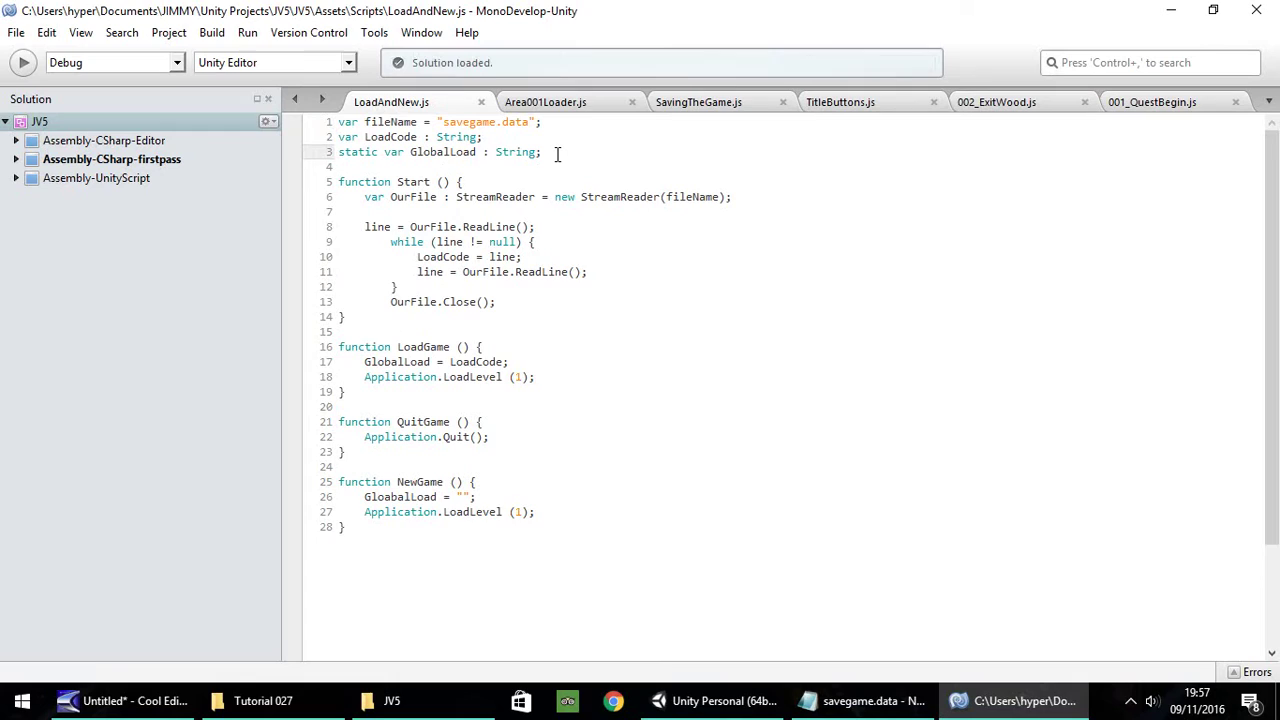
key("Return")
key("Return")
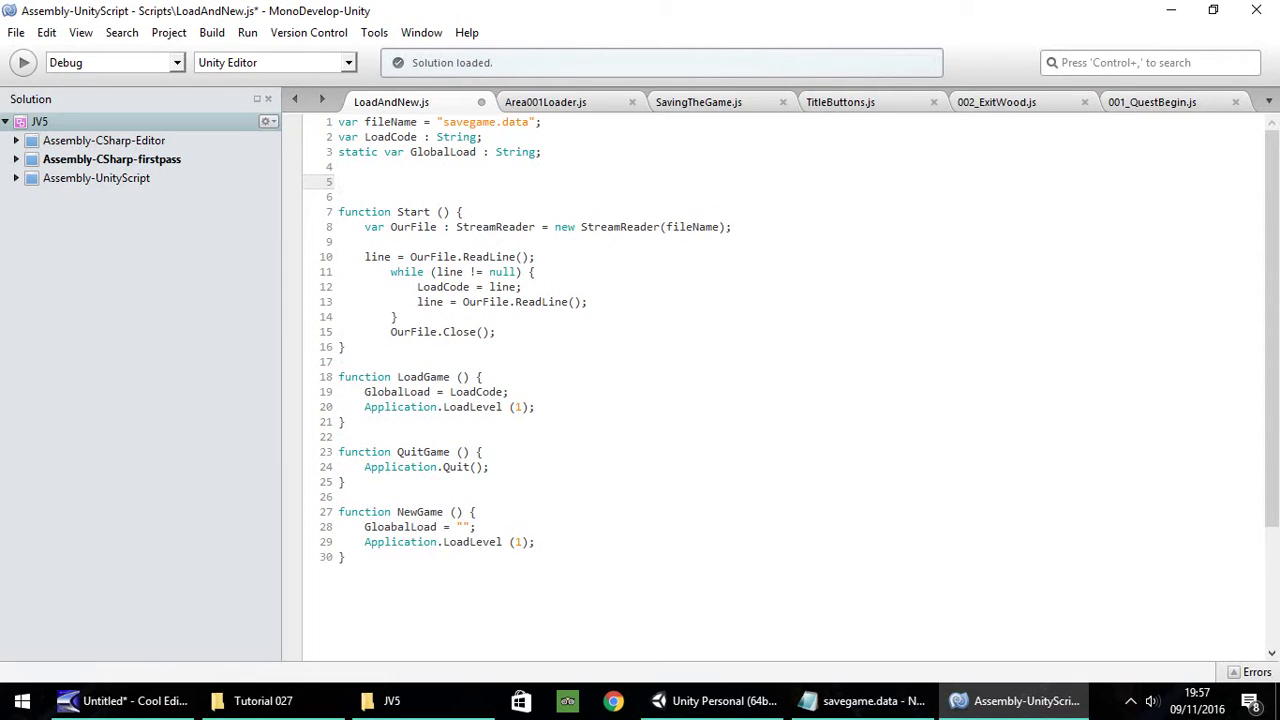
type("va")
type("NoSa")
type("ve : ")
type("GameOn")
type("jec")
key("BackSpace")
key("BackSpace")
key("BackSpace")
type("je")
type("ct;")
left_click(532, 391)
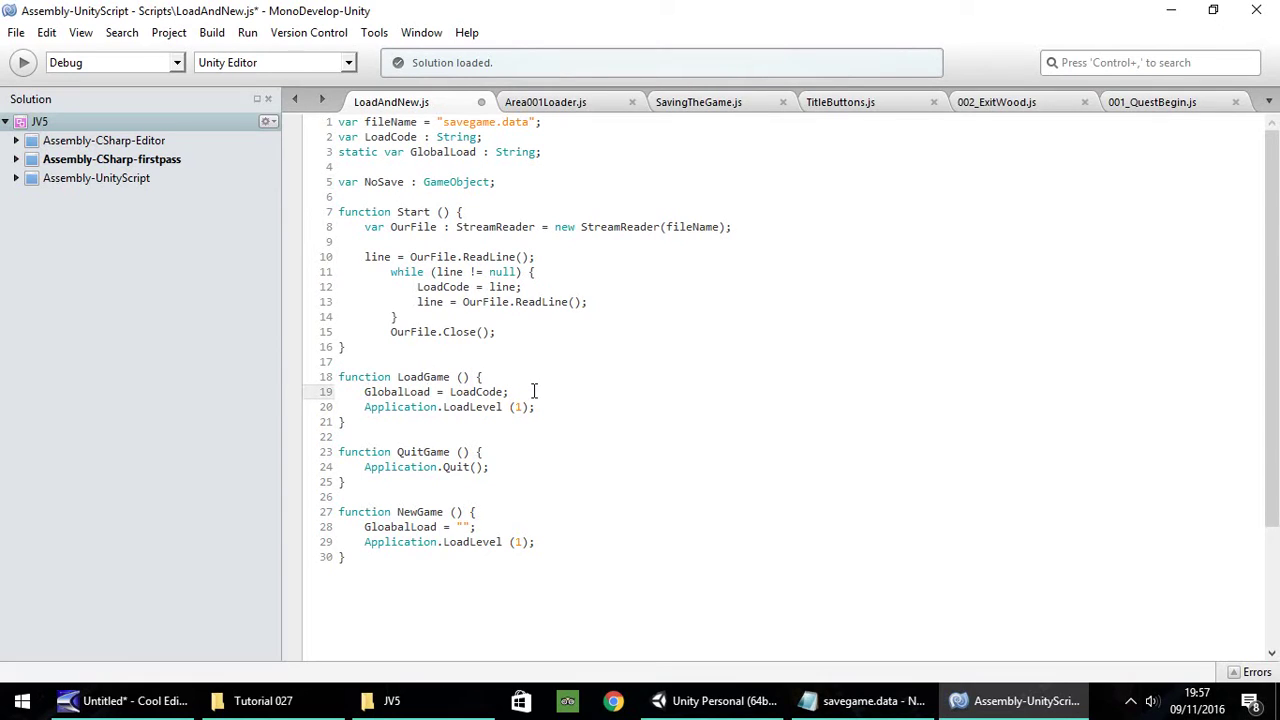
key("Return")
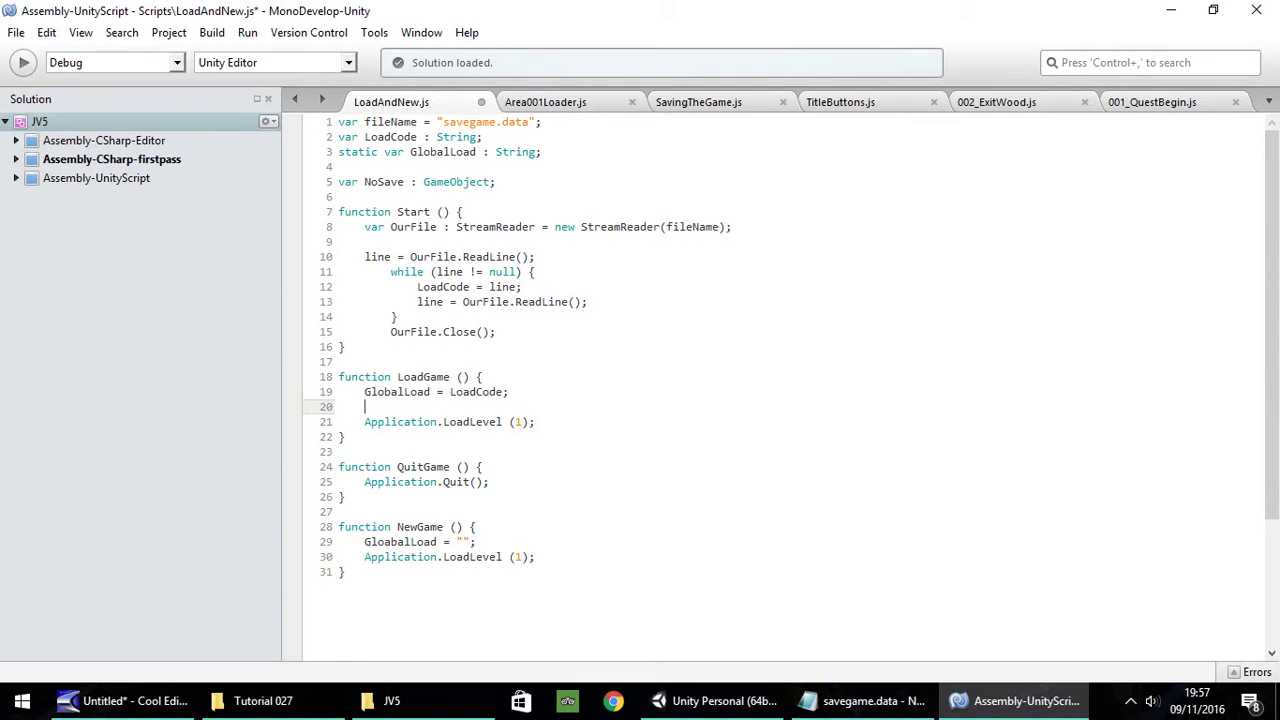
Confirm savegame.data contains savingthegame in Notepad and its folder, then return to LoadAndNew.
left_click(845, 700)
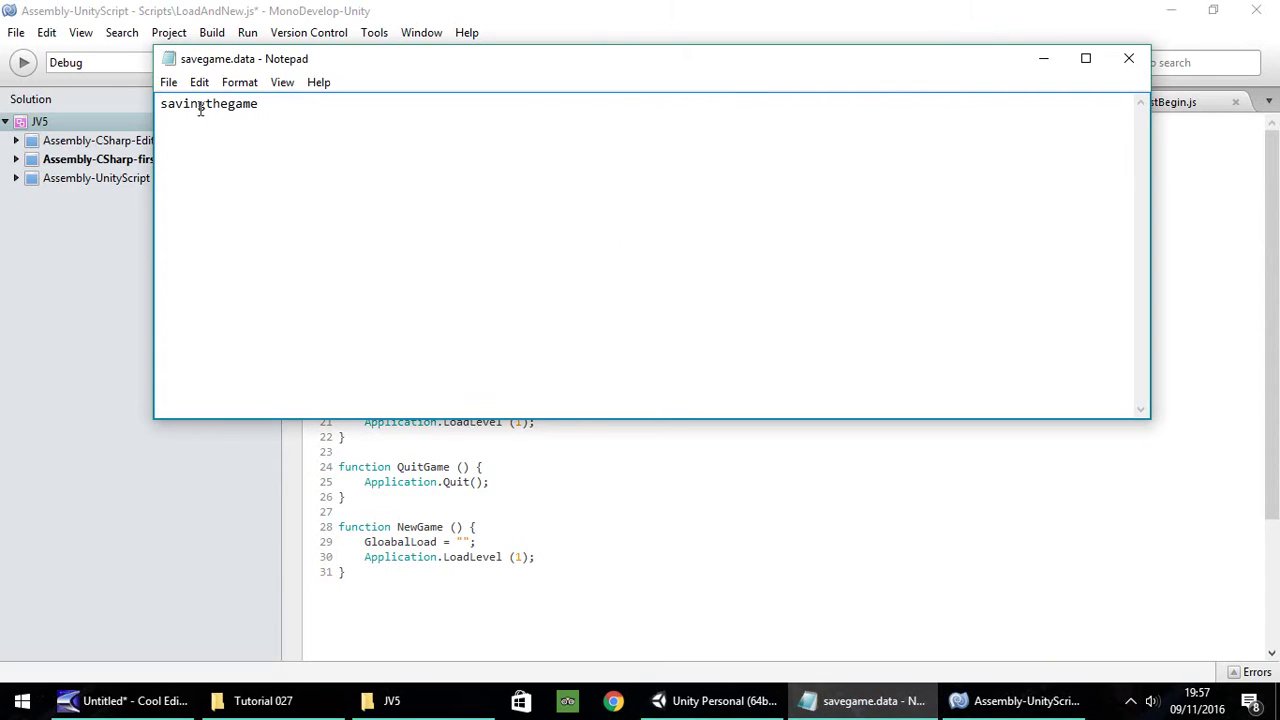
left_click(259, 110)
mouse_move(382, 701)
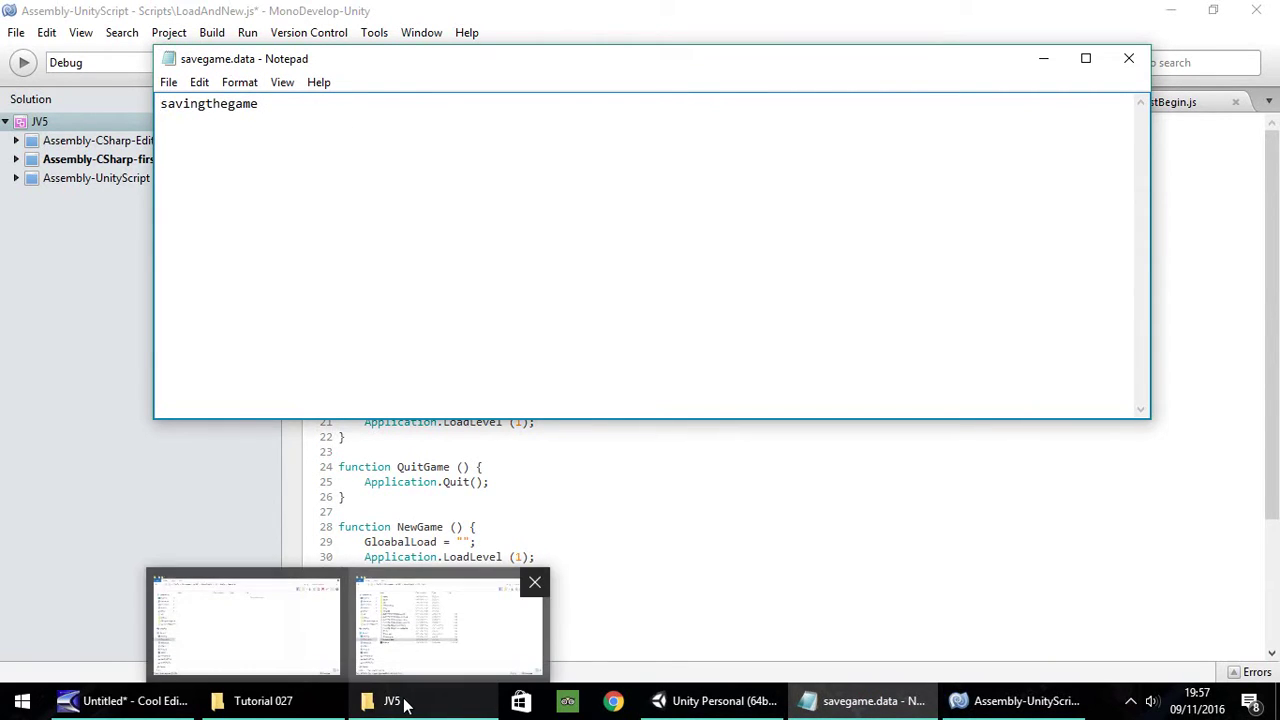
left_click(450, 622)
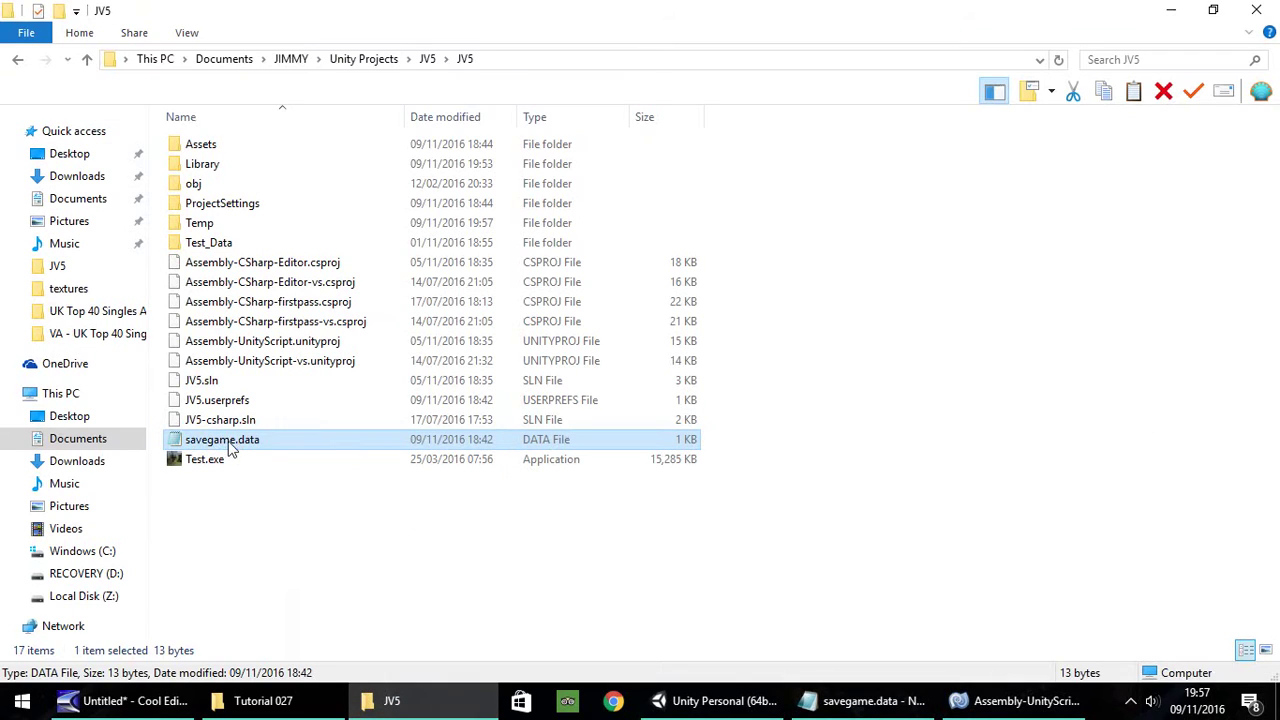
left_click(975, 700)
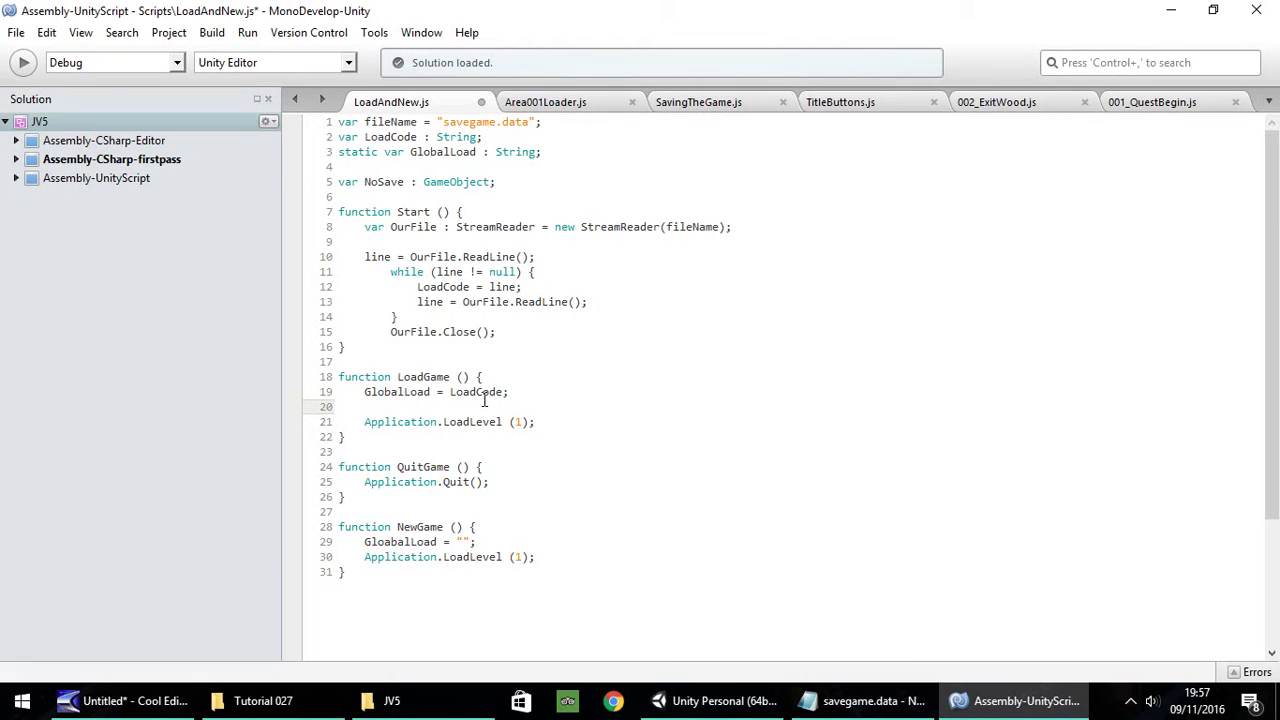
left_click(850, 700)
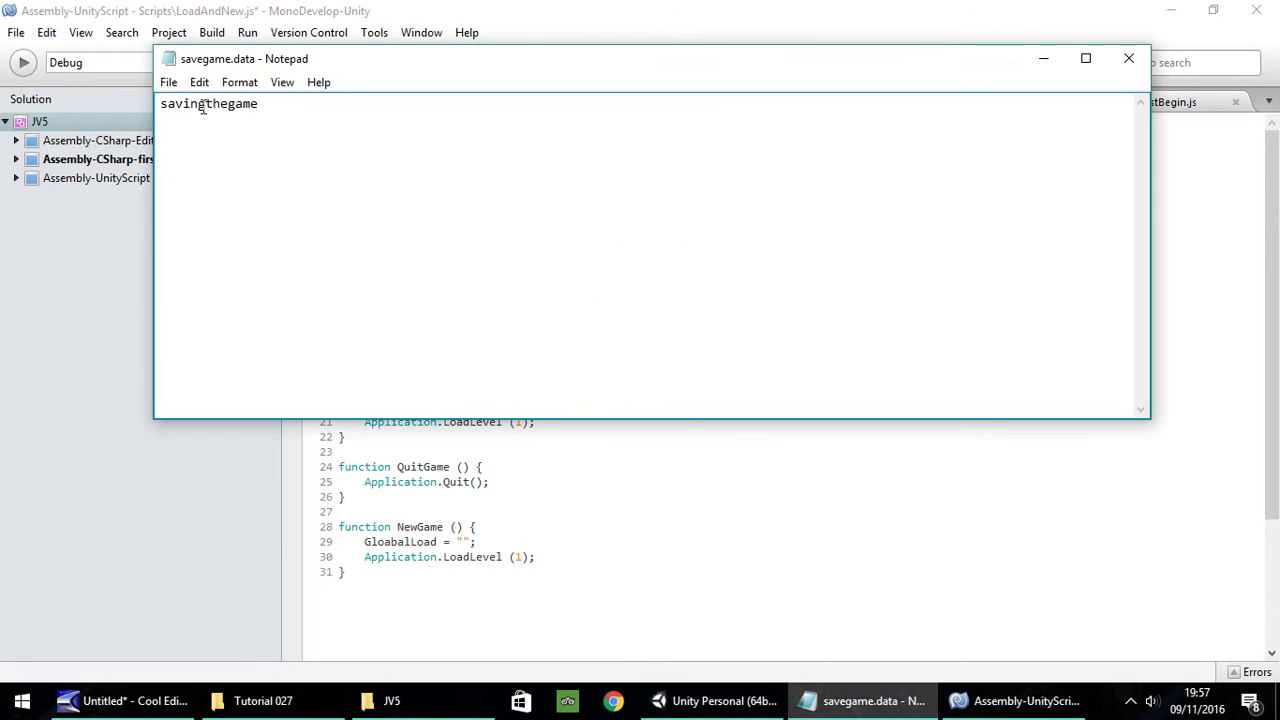
left_click(606, 6)
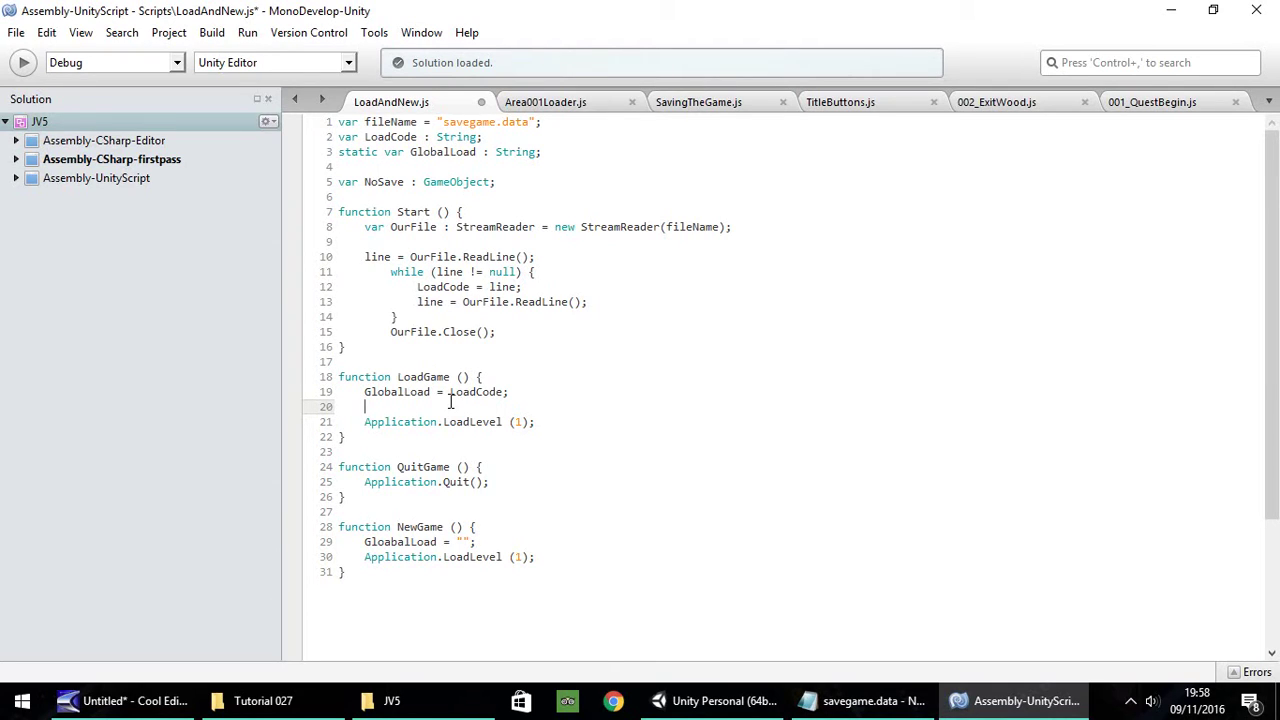
Start LoadGame with if (GlobalLoad == "savingthegame") {, double-checking the saved word.
type("if (")
type("GlobalLo")
type("ad == \"")
type("sa")
type("ve")
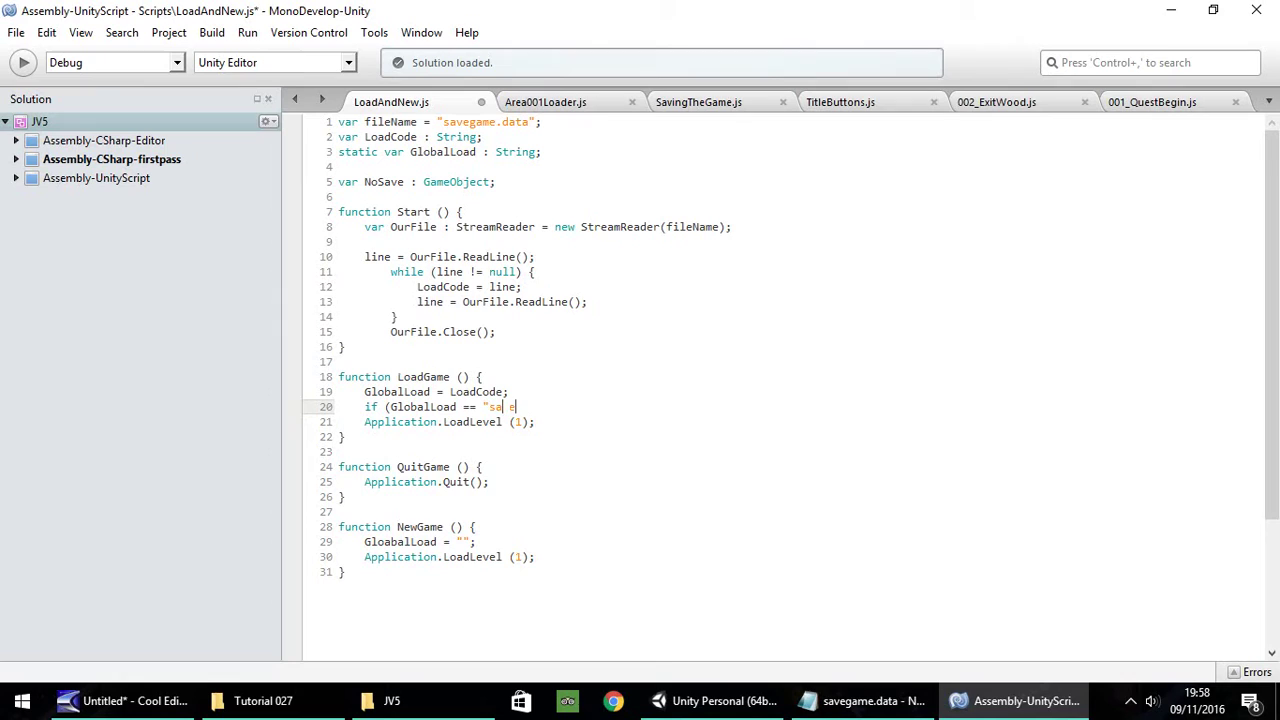
key("BackSpace")
type("ingthe")
type("game")
left_click(865, 700)
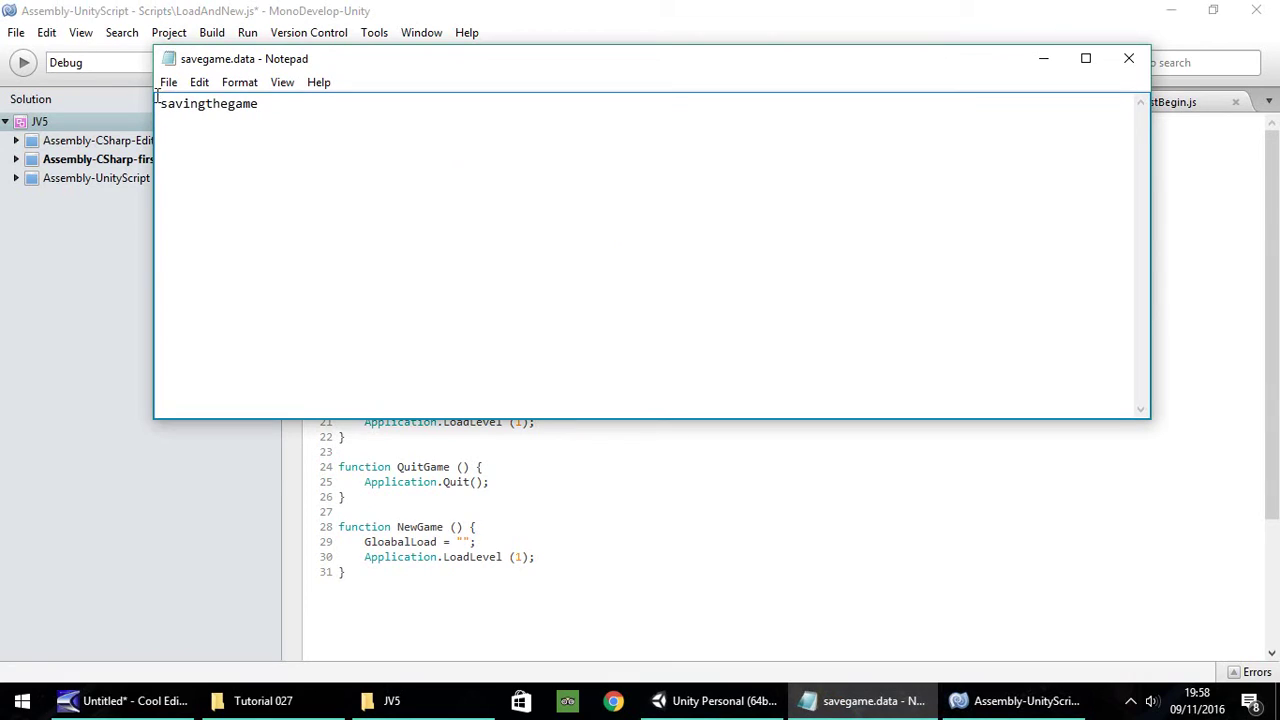
left_click(571, 8)
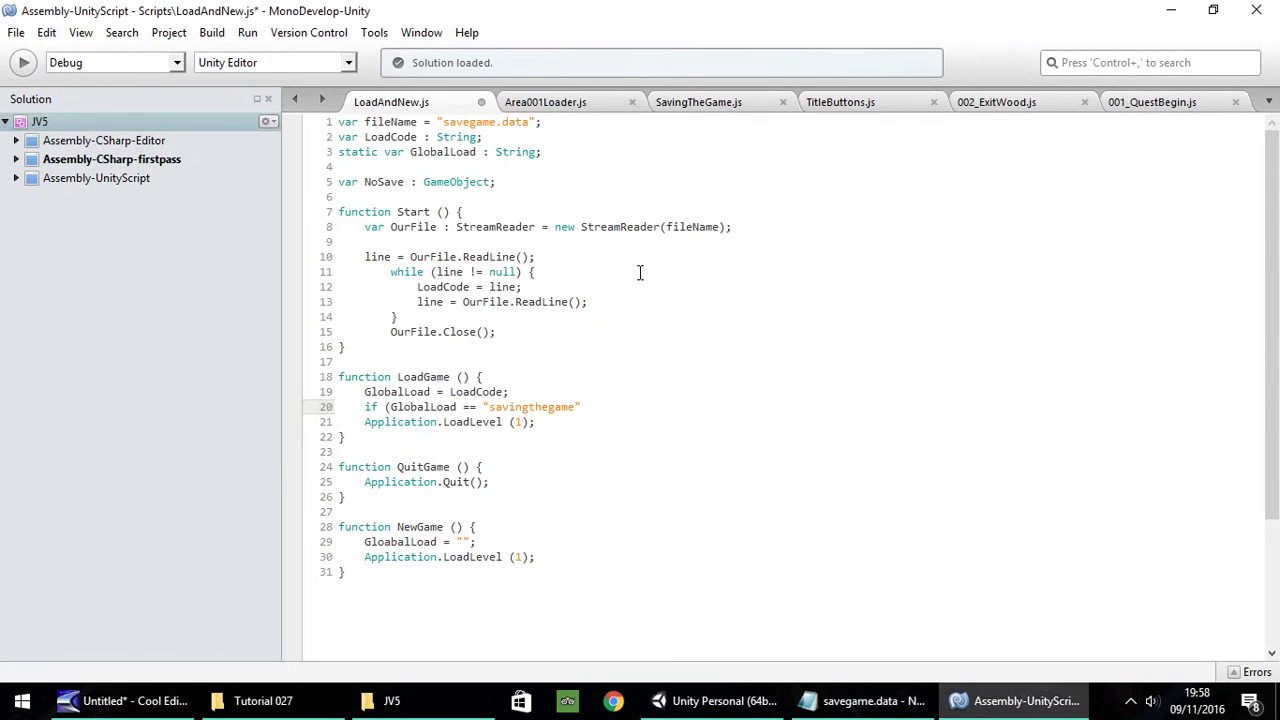
type(") ")
type("{")
Close the if after LoadLevel and add an else block calling NoSave.SetActive(true).
left_click(557, 422)
key("Return")
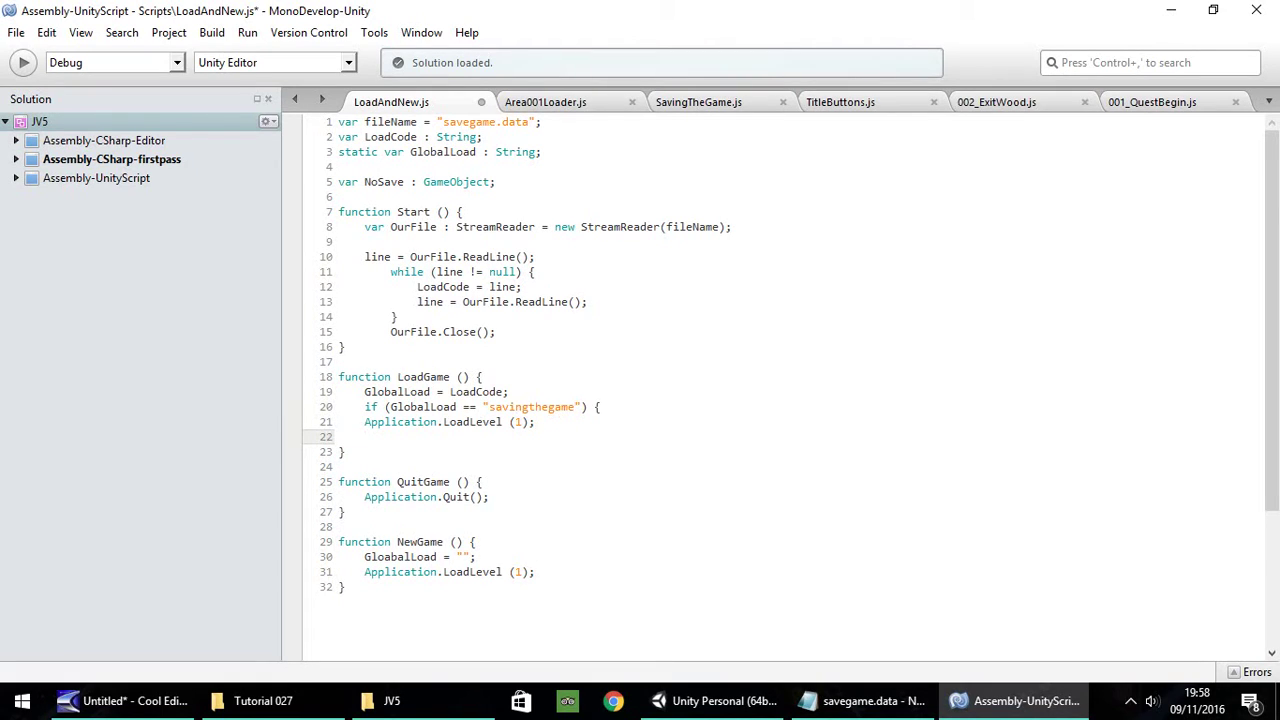
type("}")
key("Return")
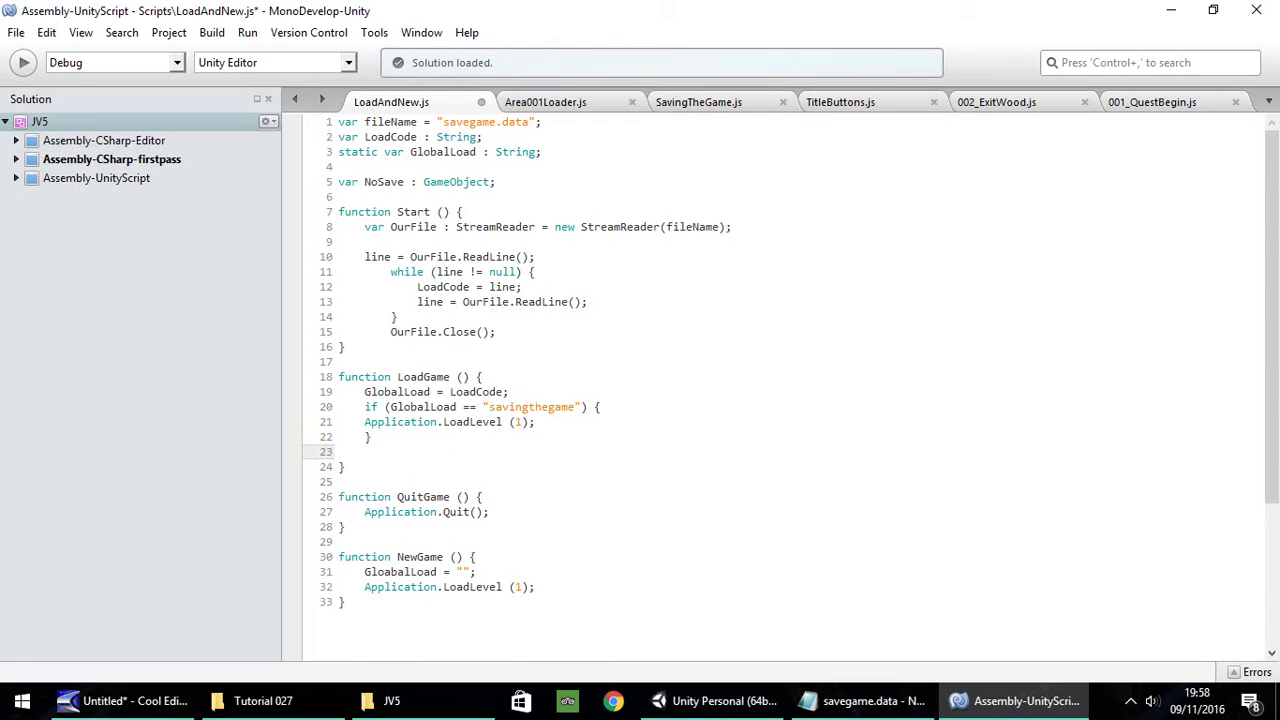
type("else ")
type("{")
key("Return")
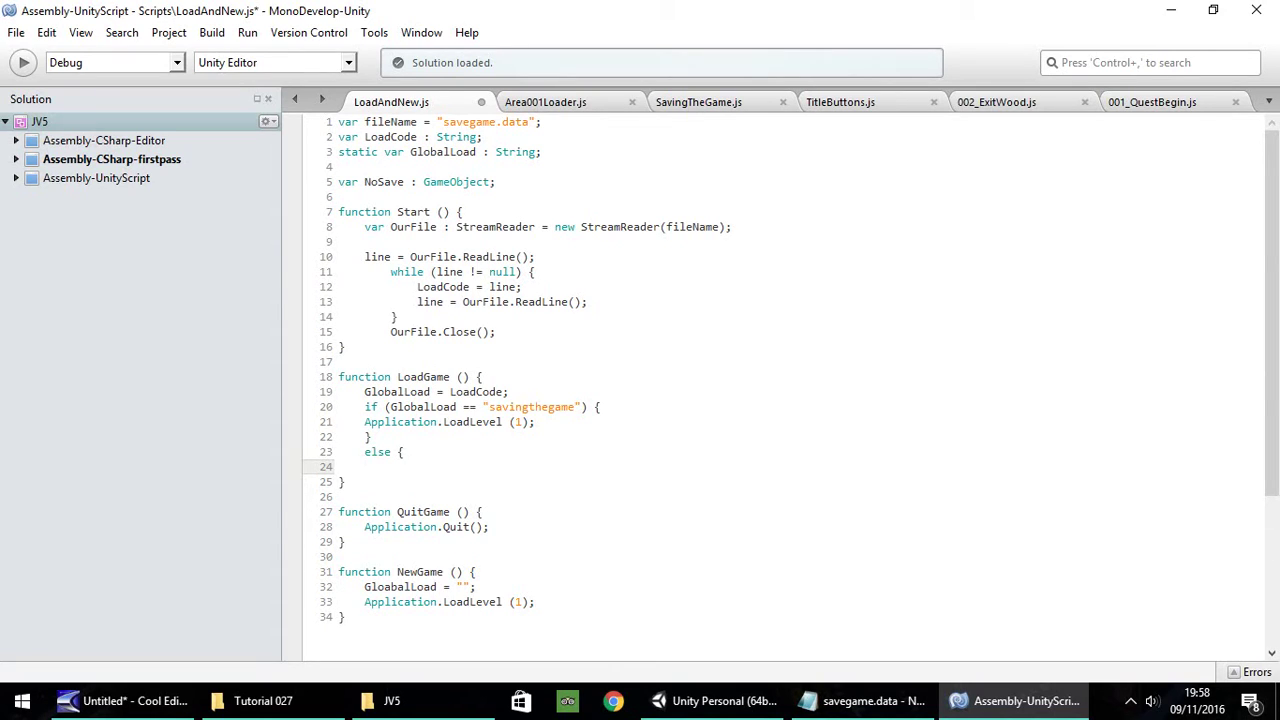
type("No")
type("Save,")
type(".SetActi")
type("ve(true")
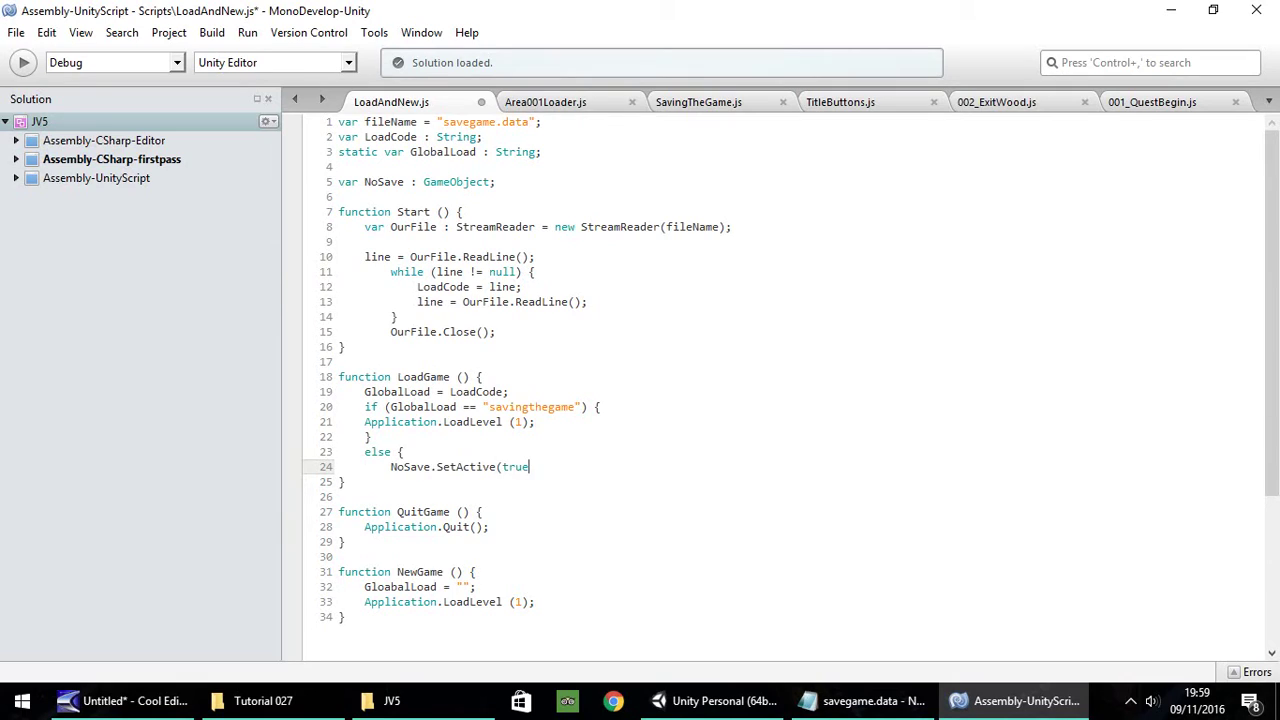
type(");")
key("Return")
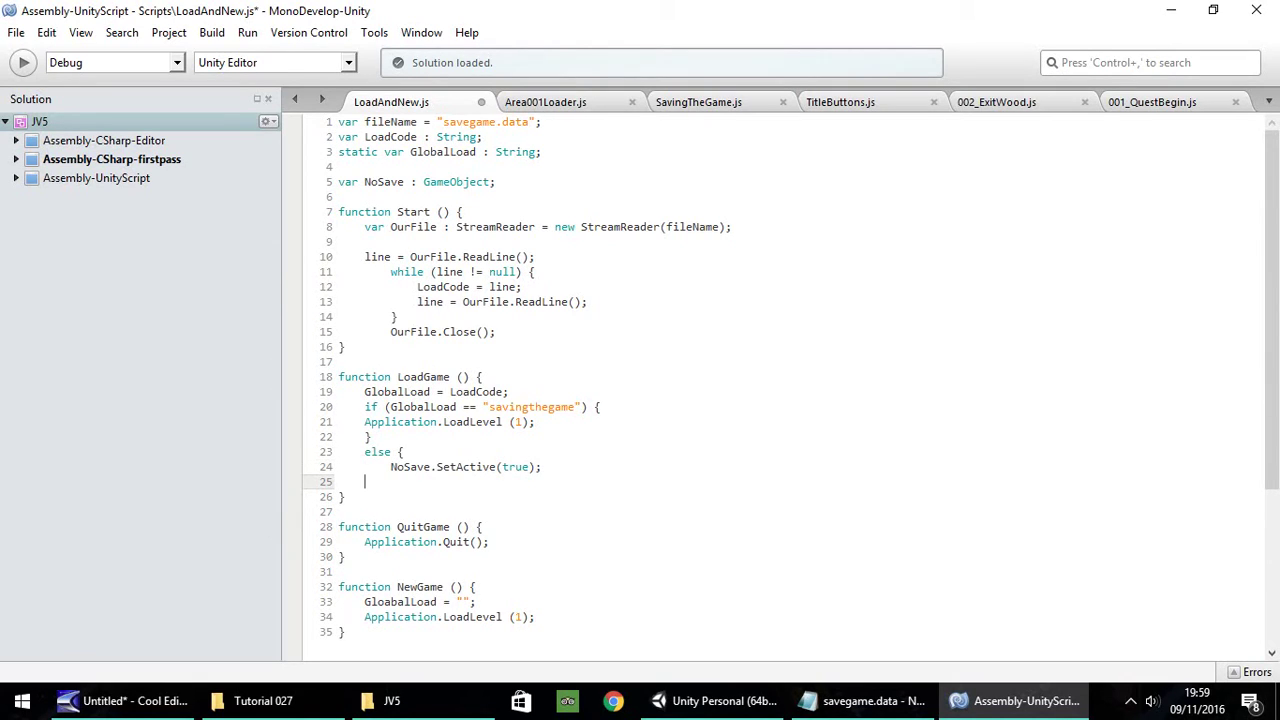
type("}")
left_click(349, 496)
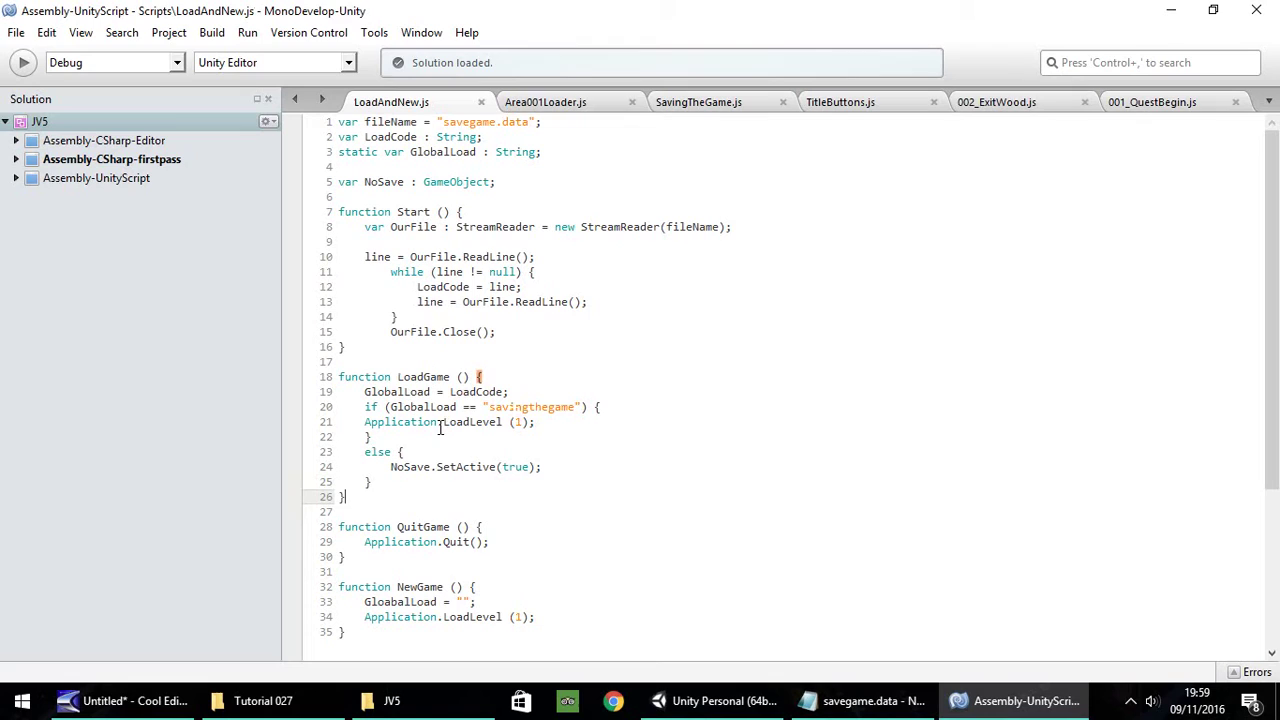
Play the title screen and confirm Load Game opens the area001 level, then stop.
left_click(688, 708)
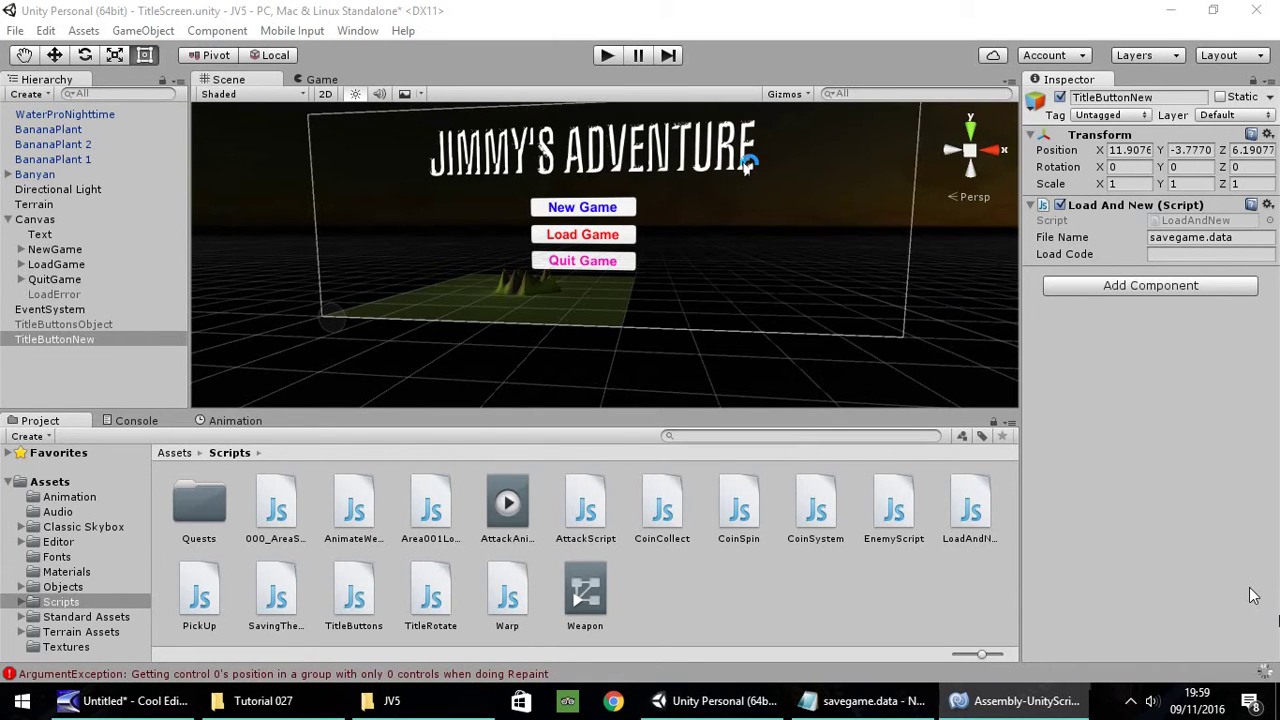
left_click(606, 54)
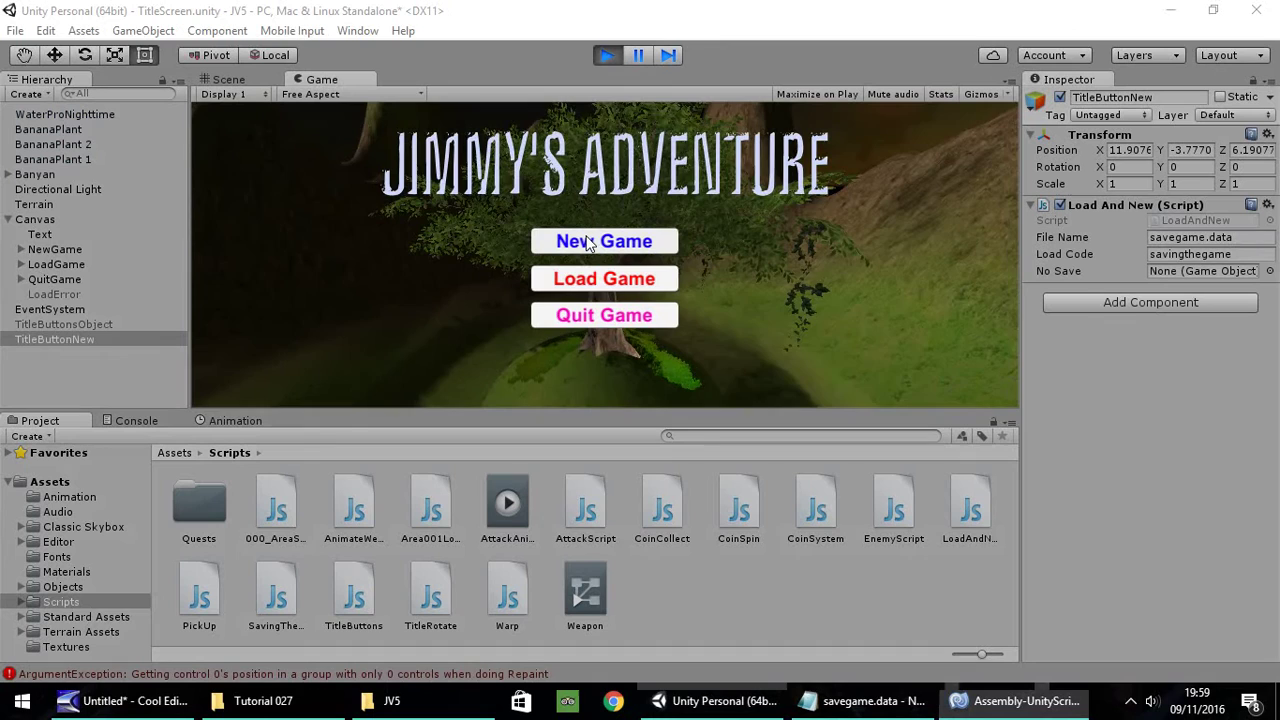
left_click(600, 280)
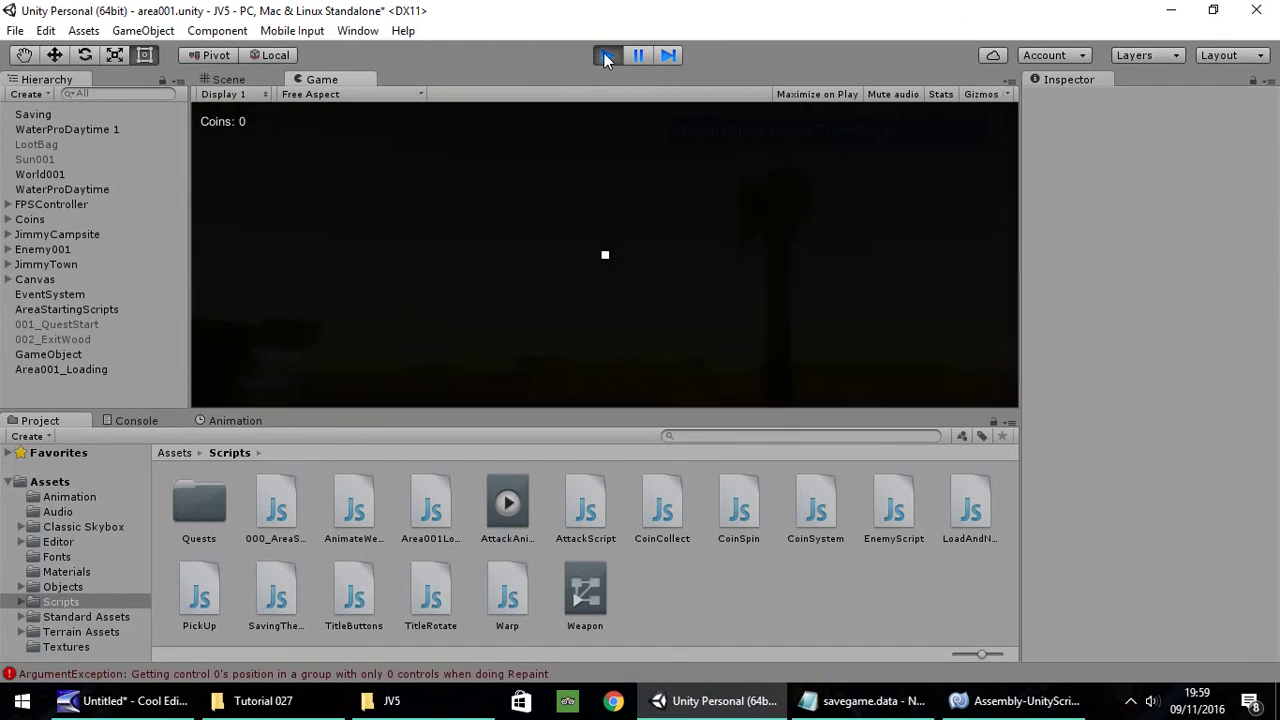
left_click(604, 55)
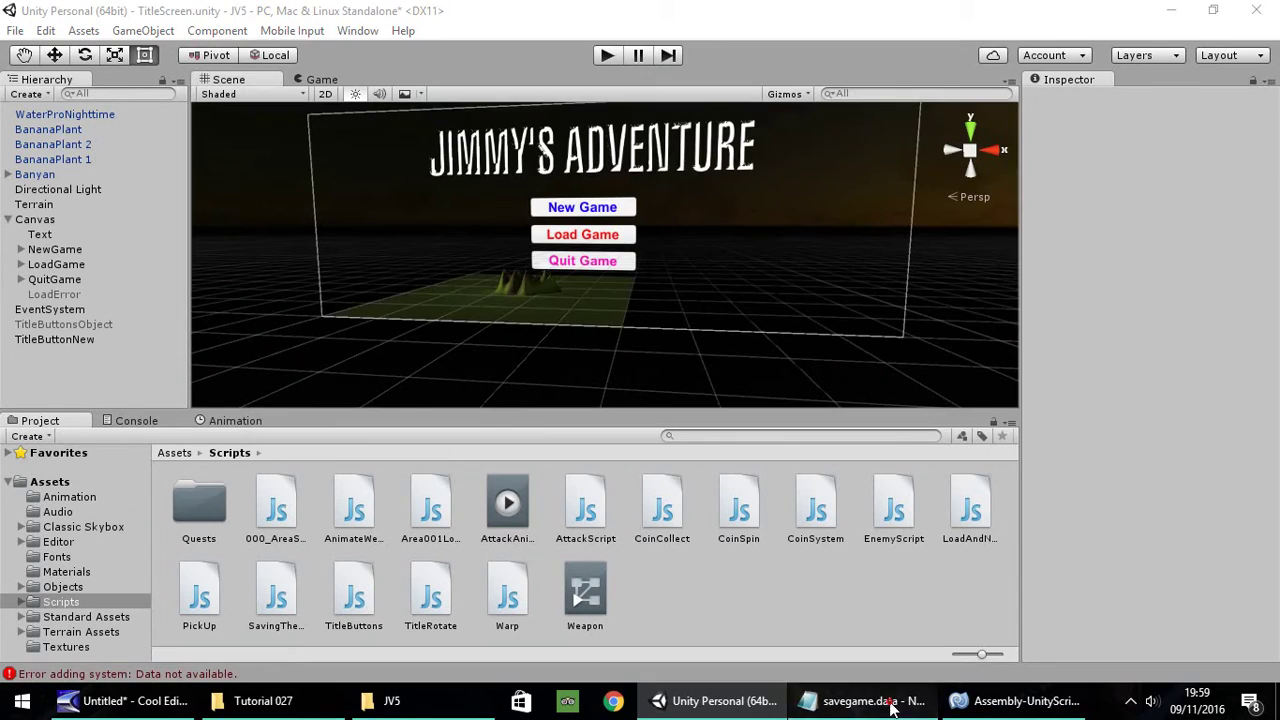
Delete the savingthegame text from savegame.data in Notepad.
left_click(870, 701)
left_click_drag(320, 104, 160, 104)
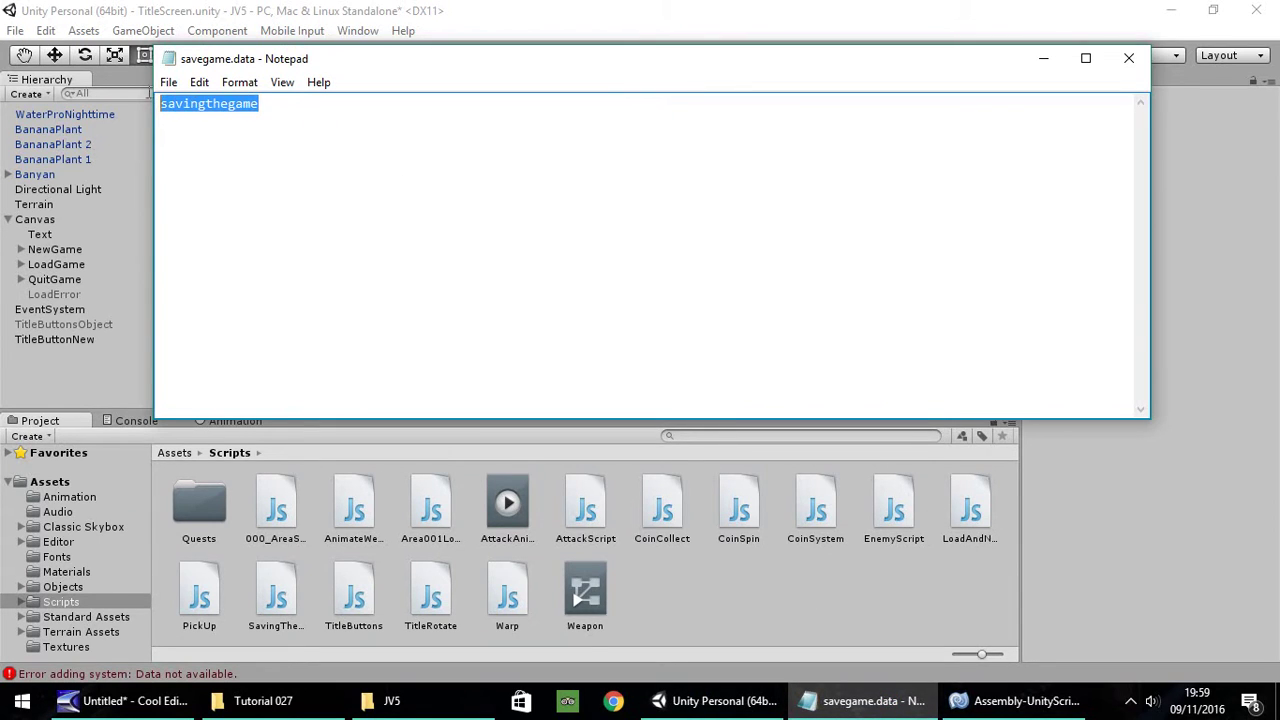
key("Delete")
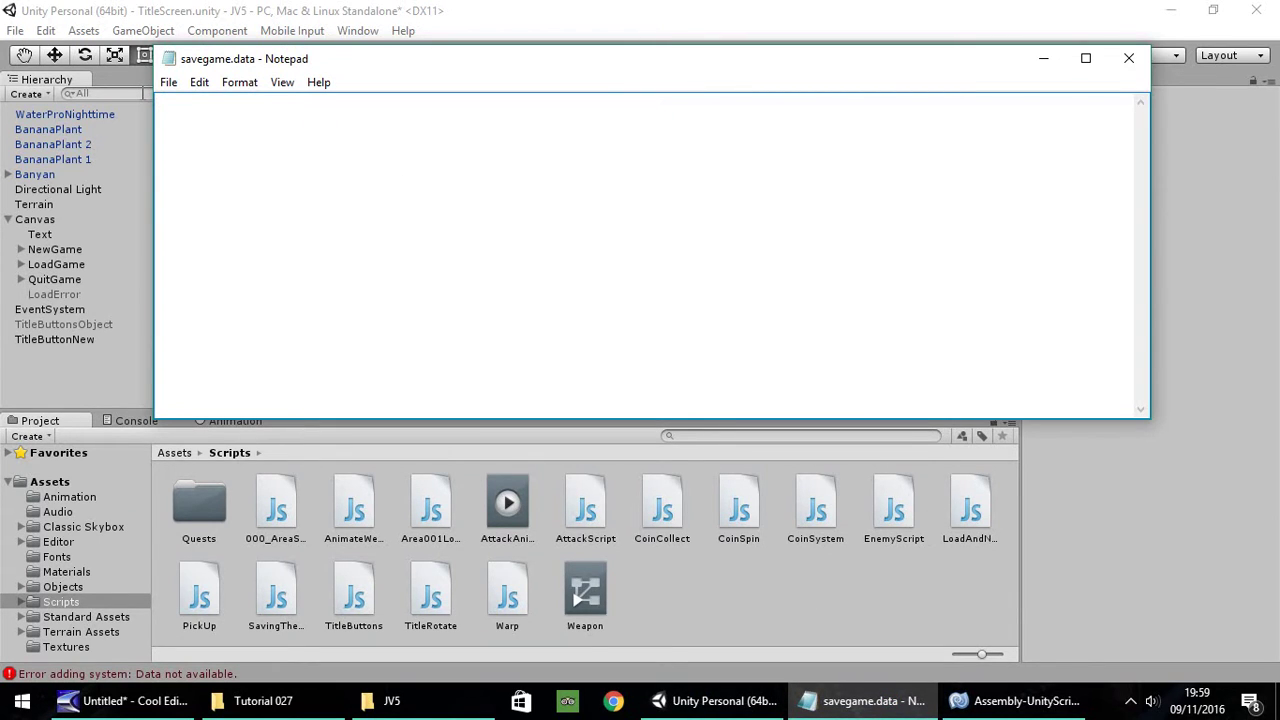
Play-test Load Game with the empty save, producing the unassigned NoSave error, then stop.
left_click(656, 10)
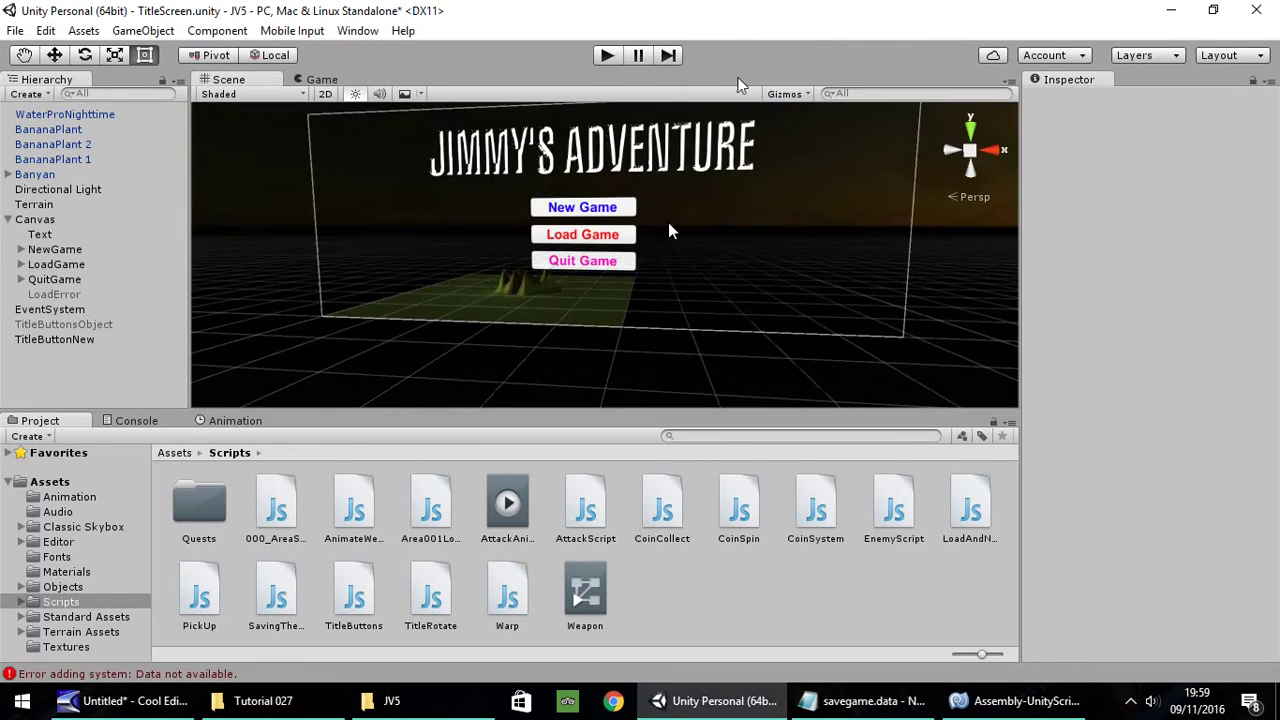
left_click(607, 55)
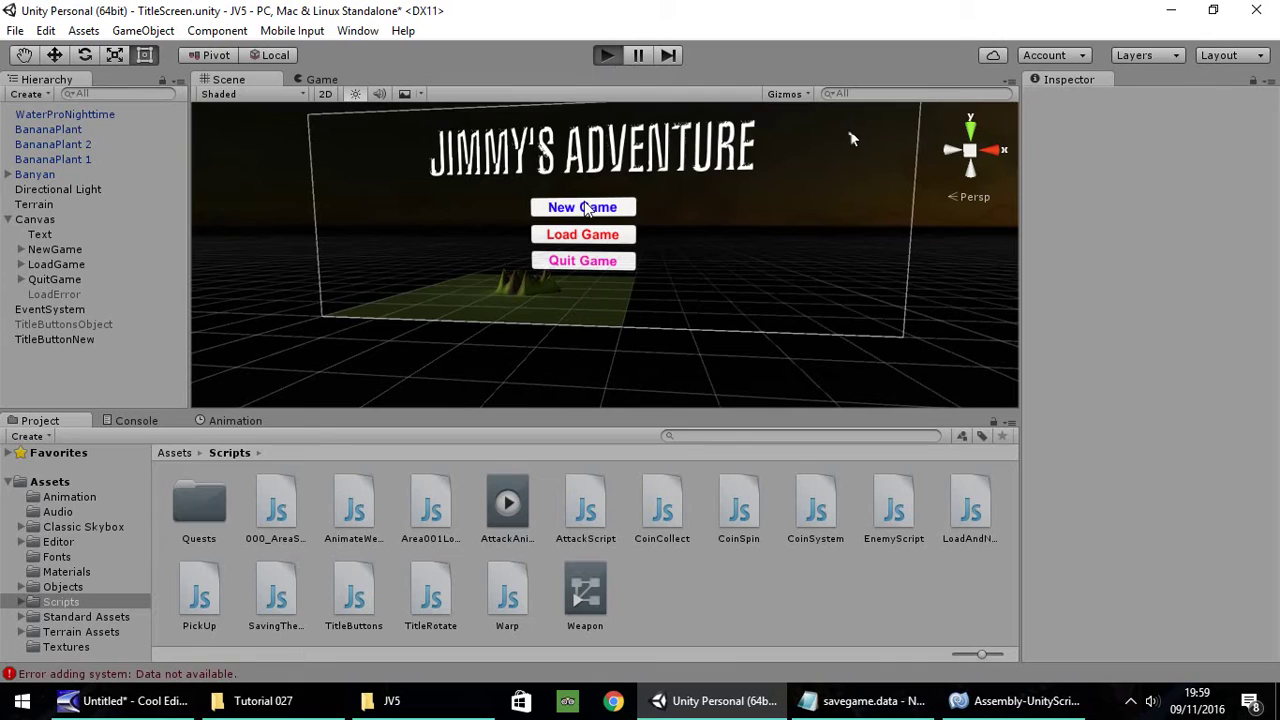
left_click(598, 281)
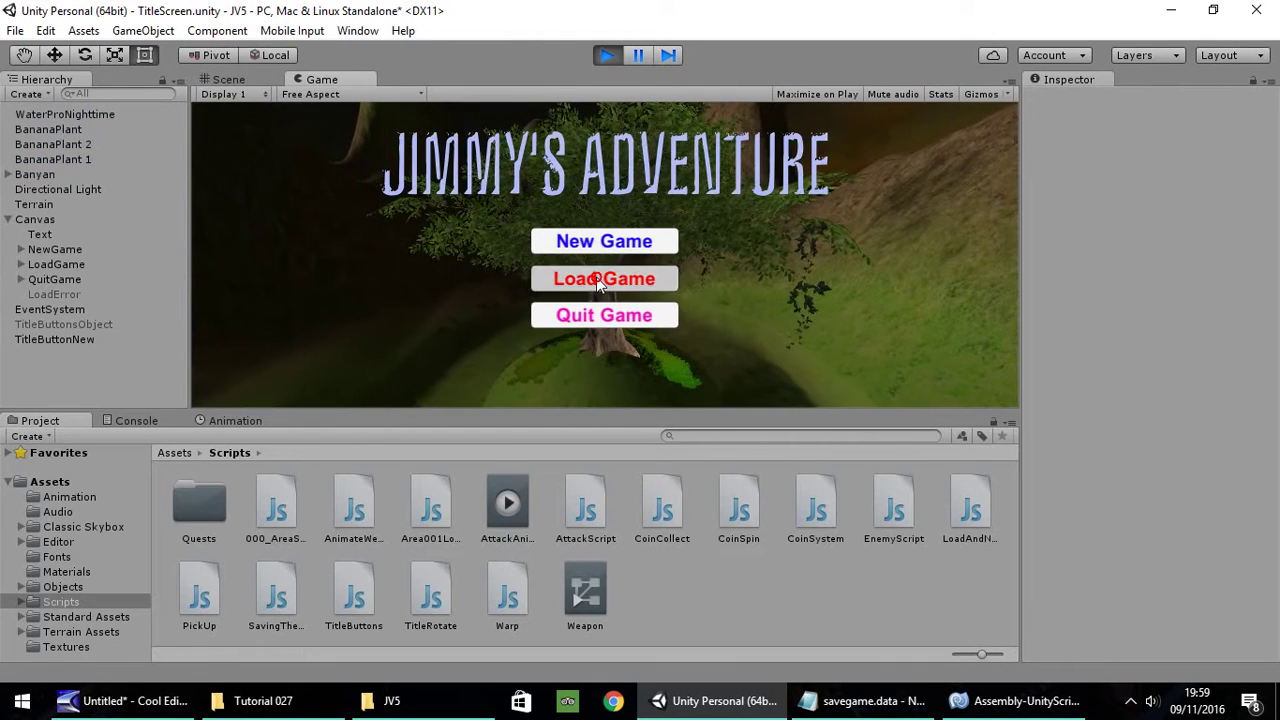
left_click(607, 55)
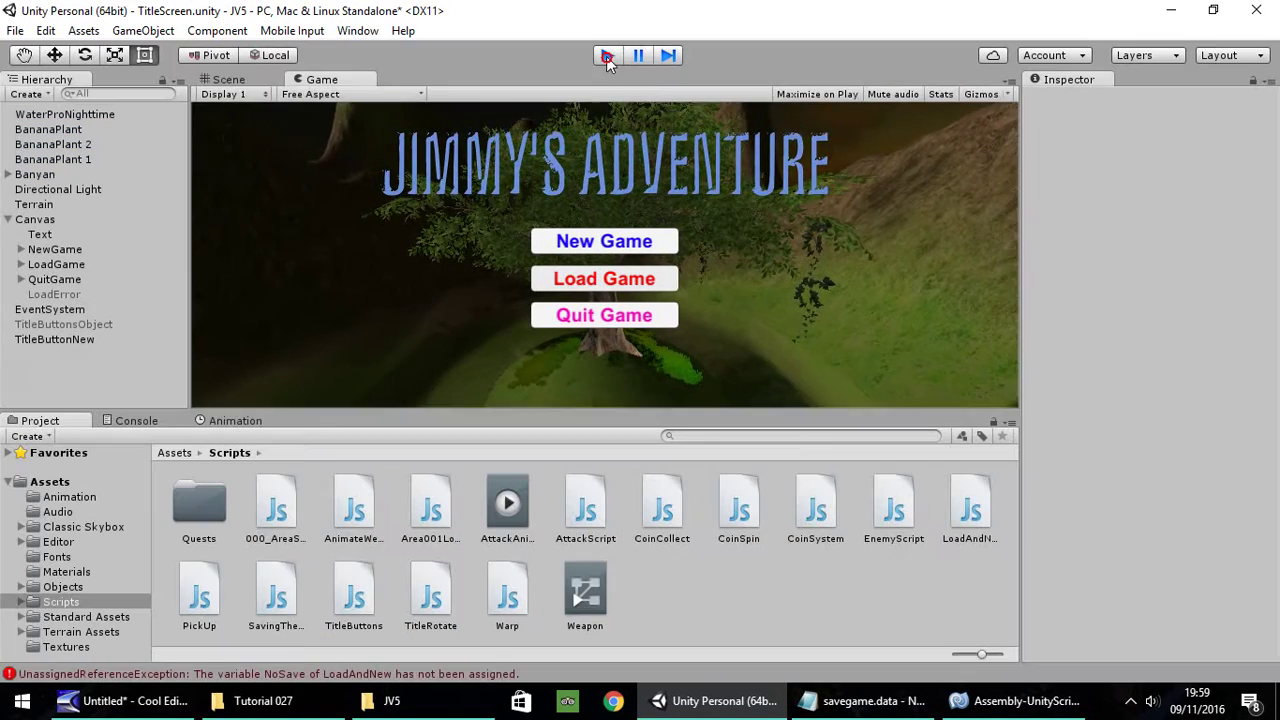
Assign LoadError to TitleButtonNew's No Save slot and confirm in Play that Load Game shows the error.
left_click(58, 340)
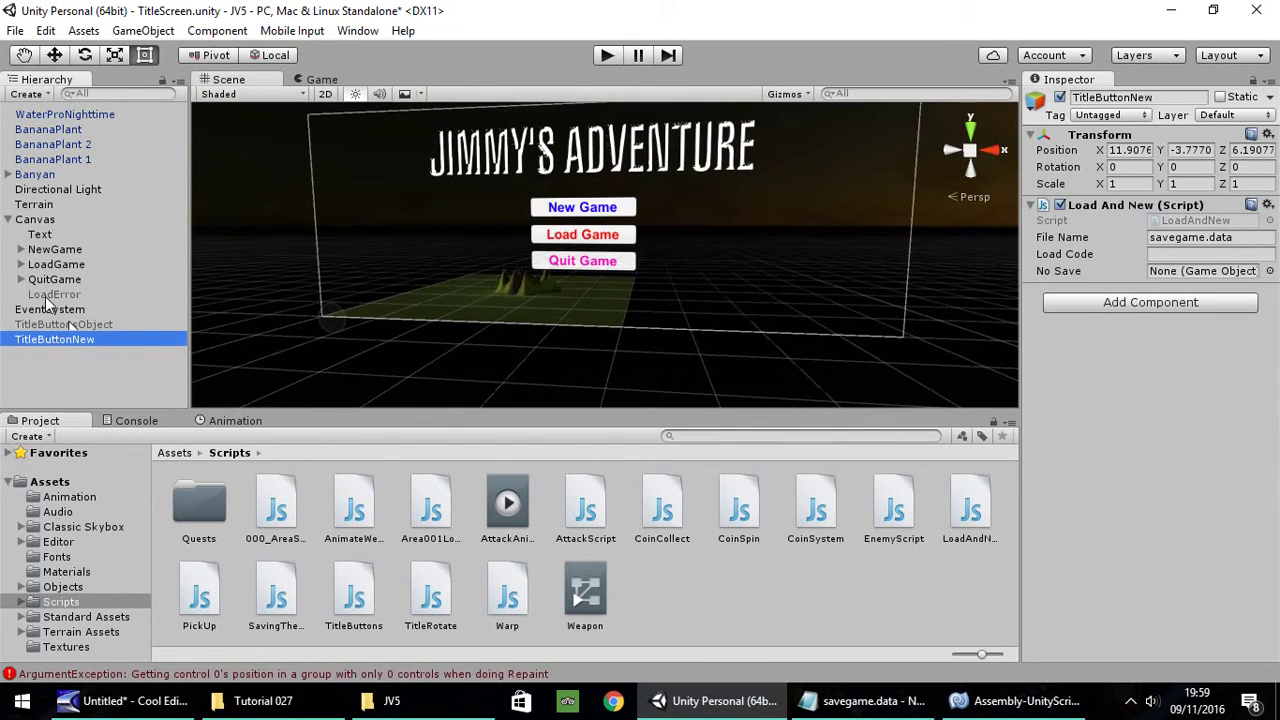
left_click_drag(52, 310, 1205, 278)
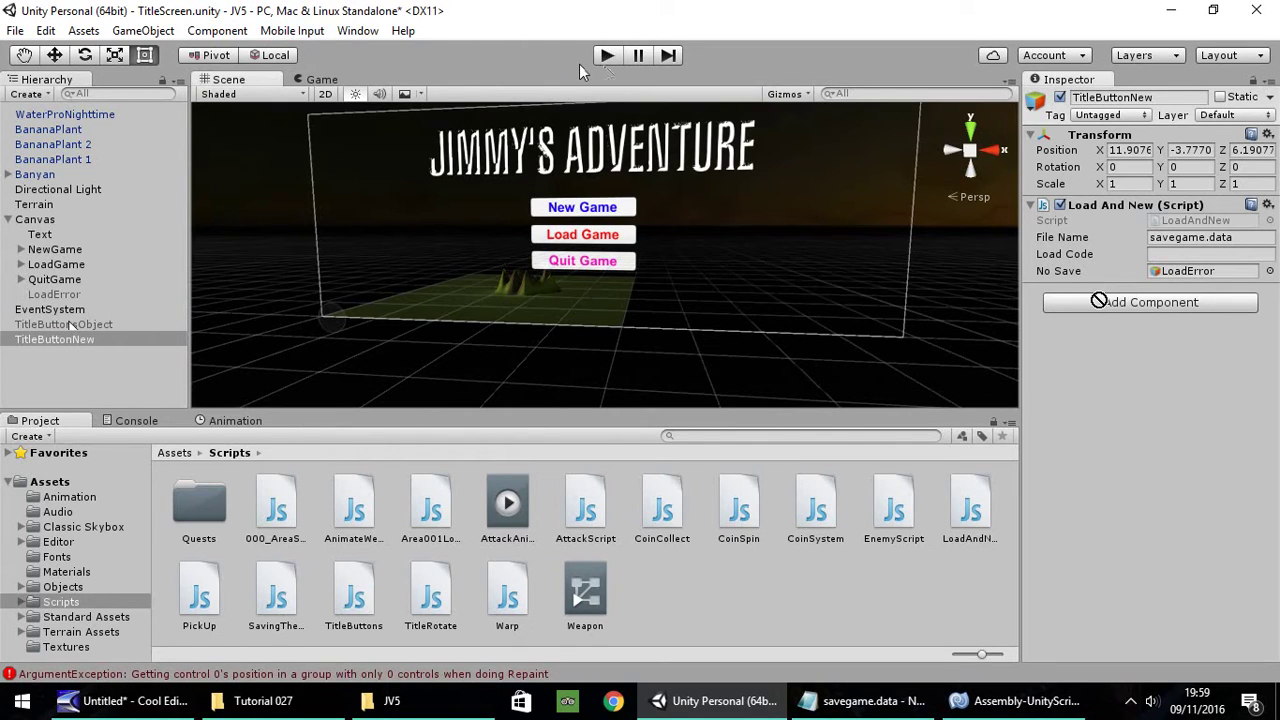
left_click(606, 57)
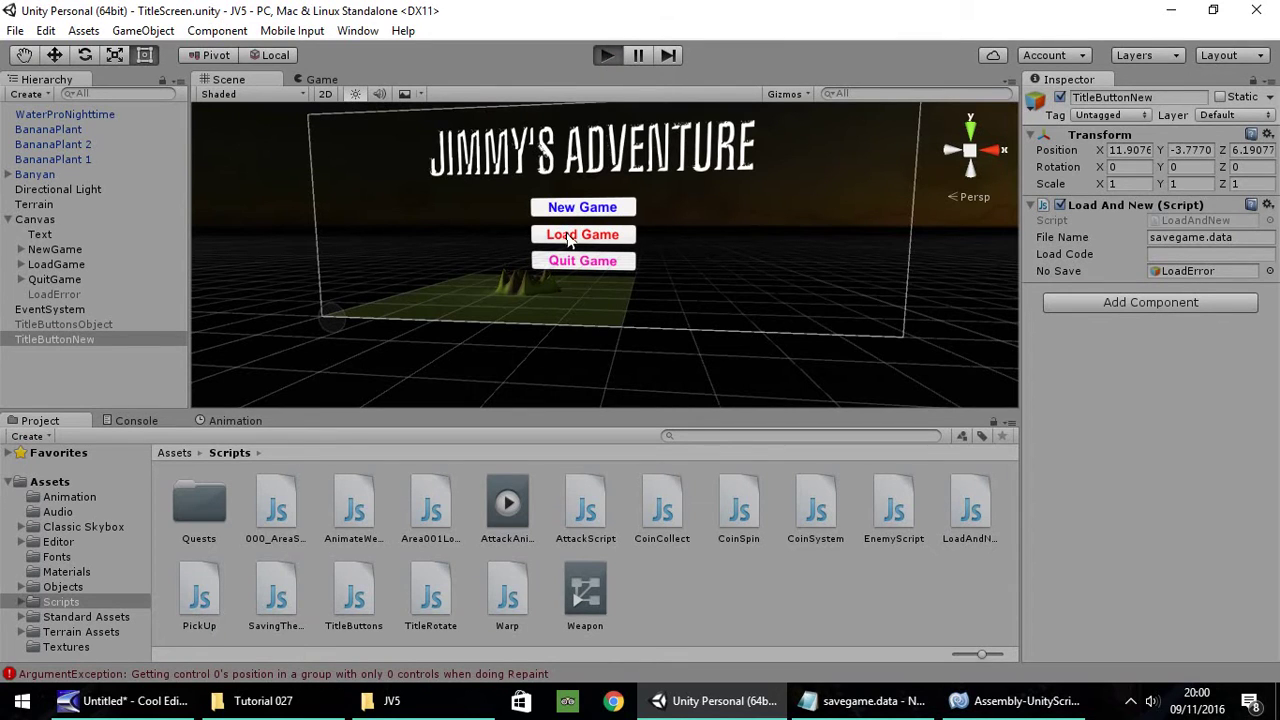
left_click(607, 281)
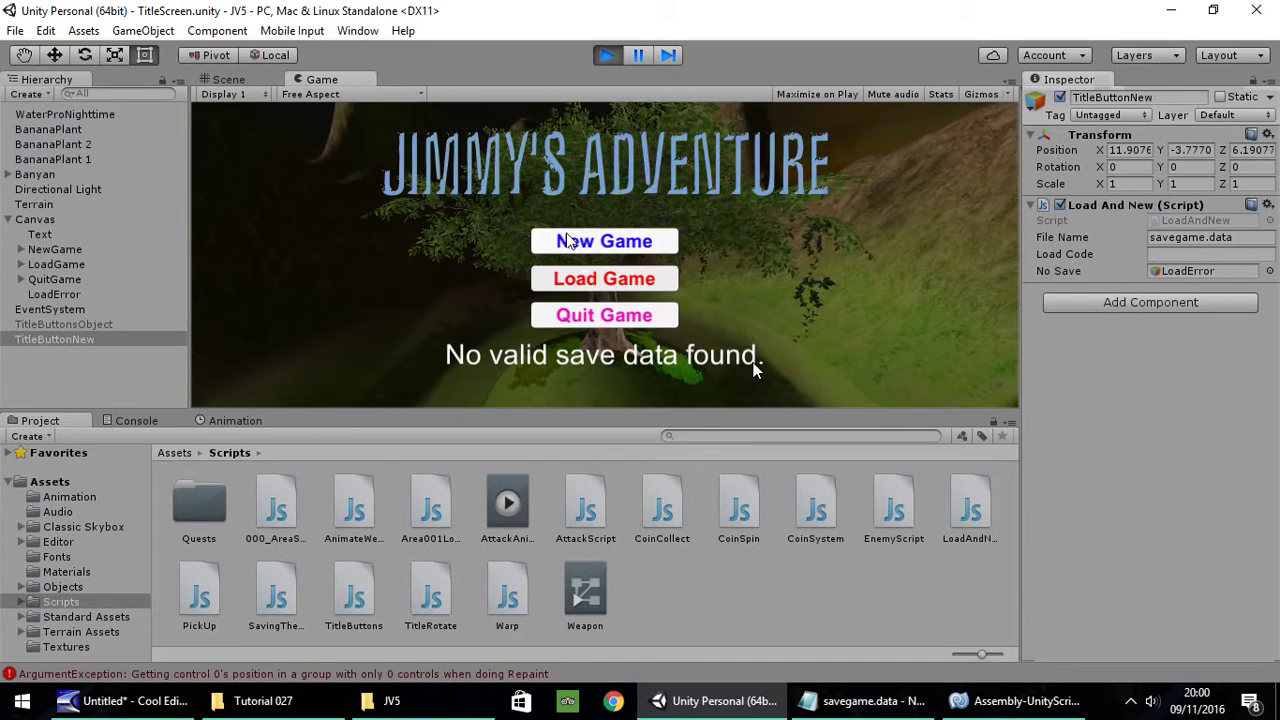
left_click(603, 281)
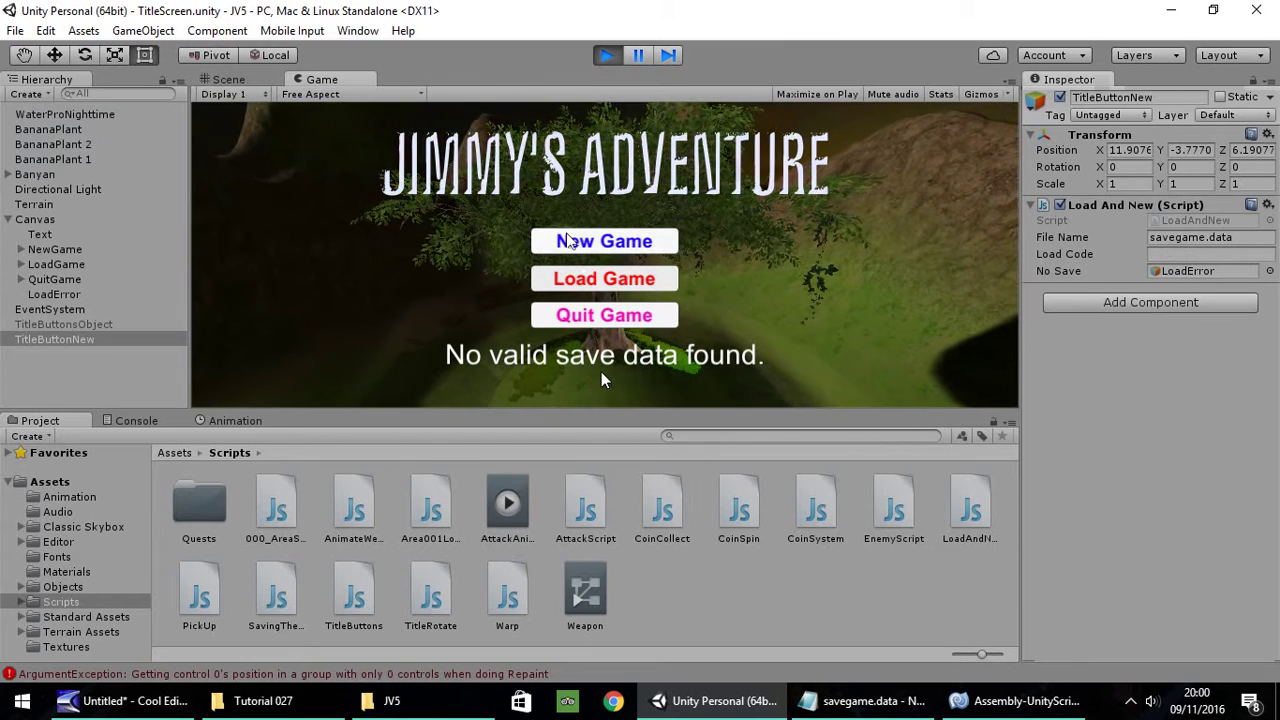
left_click(614, 58)
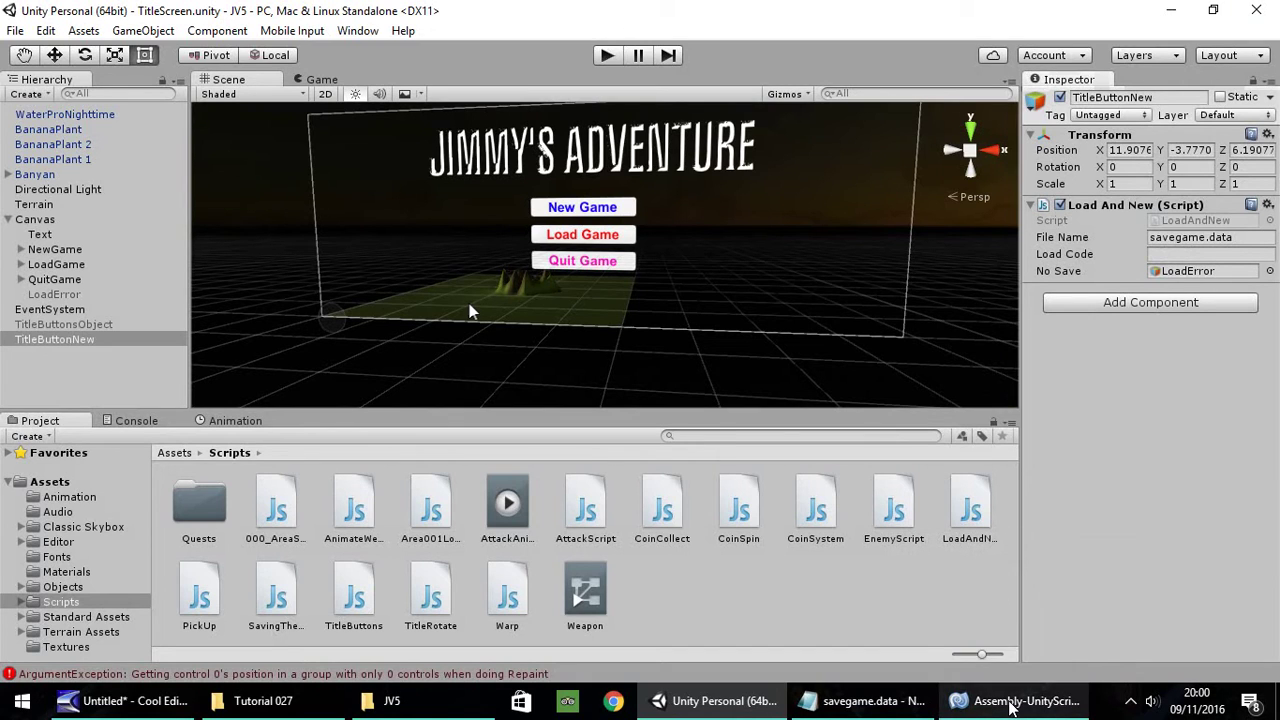
mouse_move(860, 701)
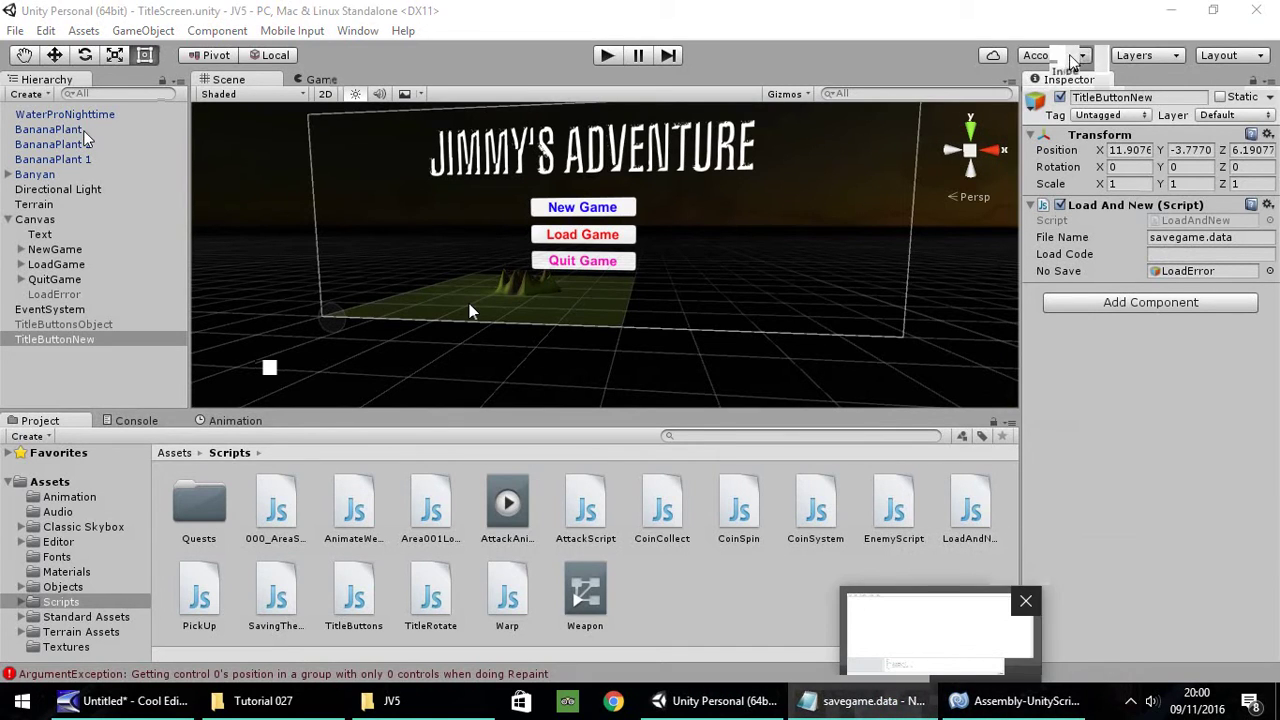
left_click(1026, 600)
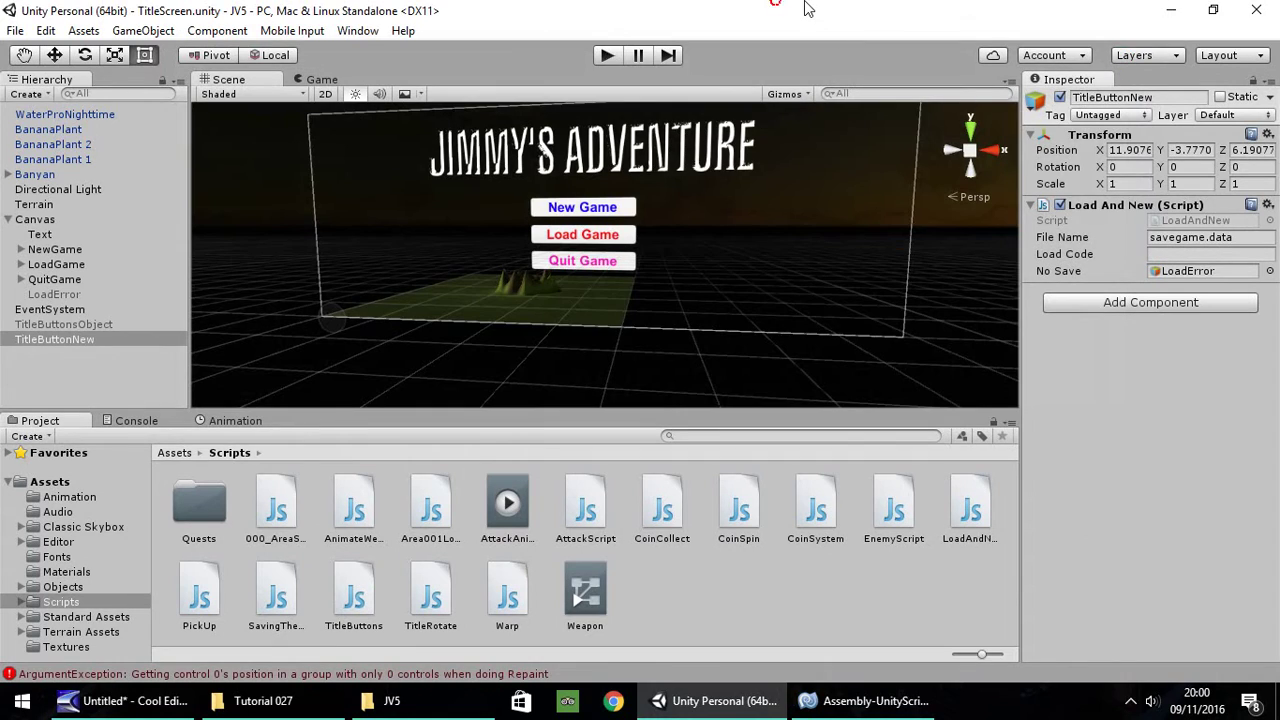
Open the area001 scene and expand FPSController down to FirstPersonCharacter.
left_click(55, 482)
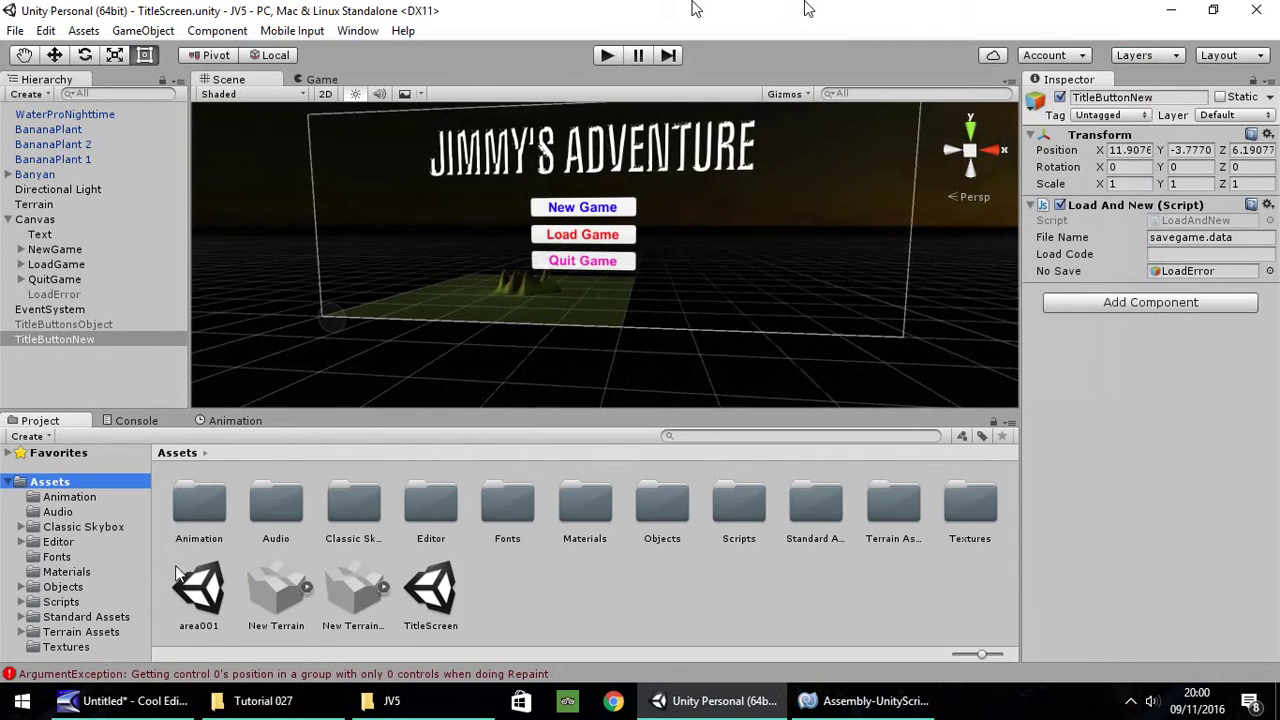
double_click(205, 590)
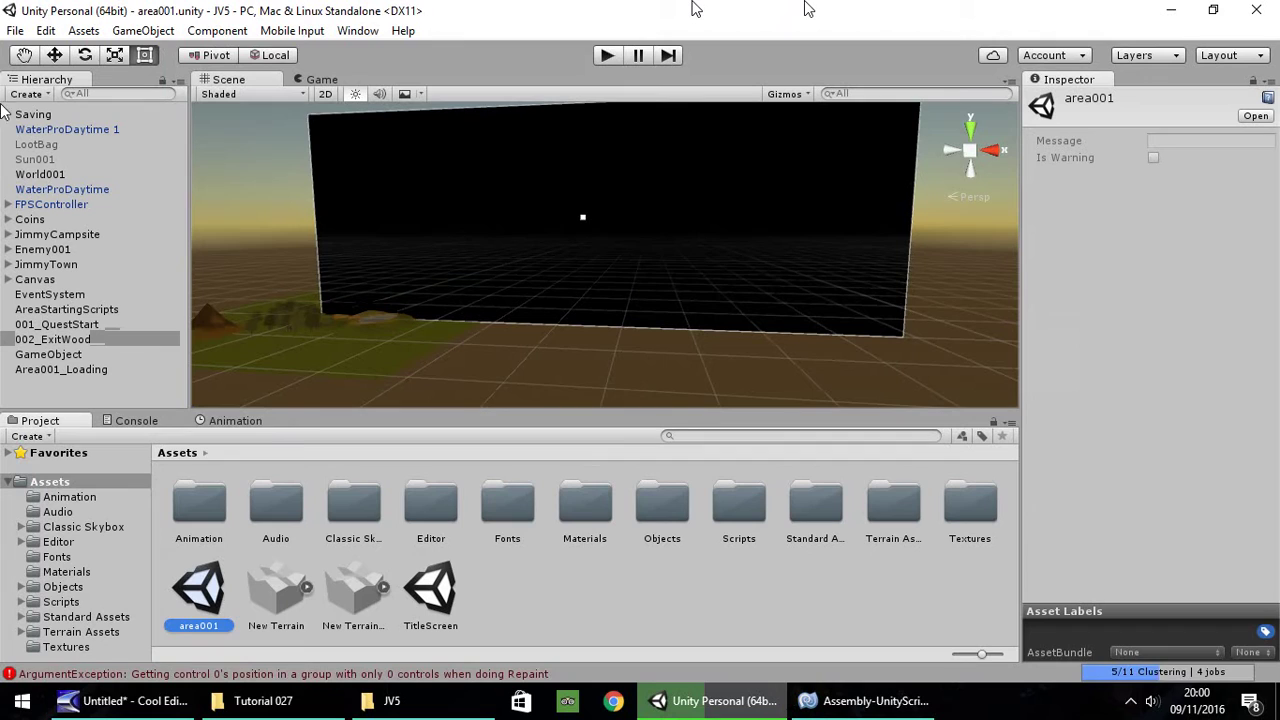
left_click(8, 204)
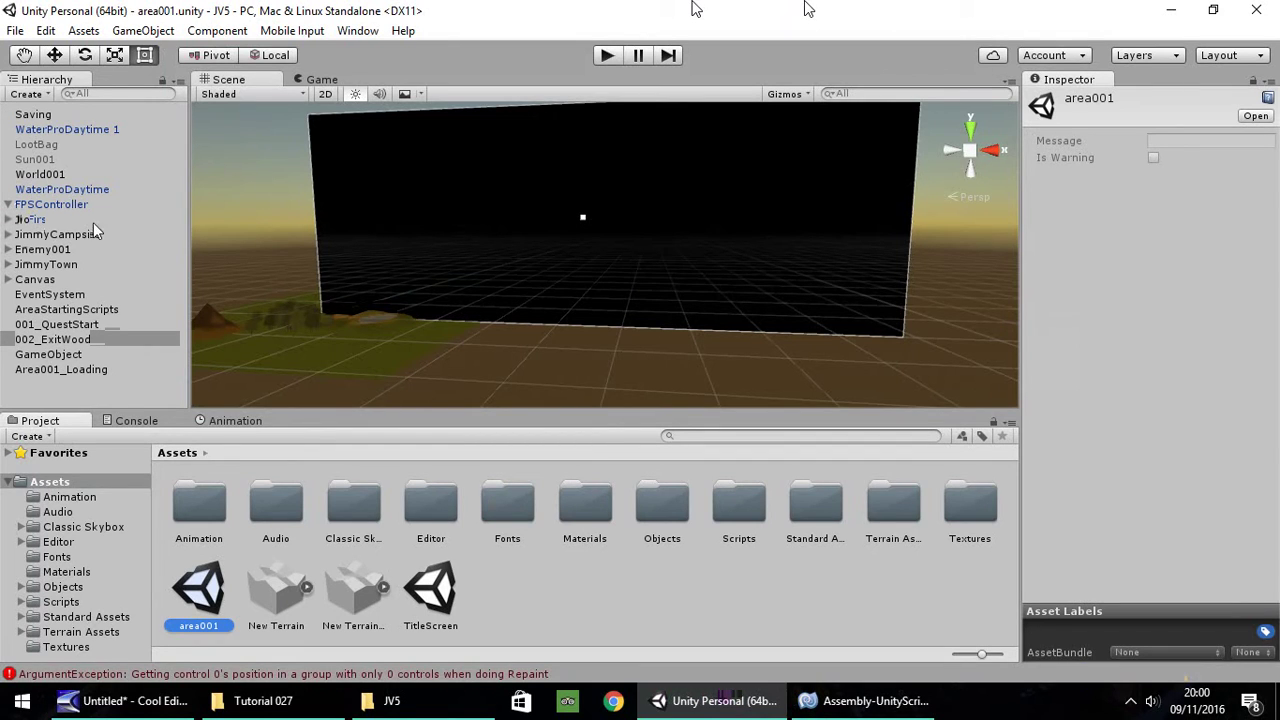
double_click(67, 206)
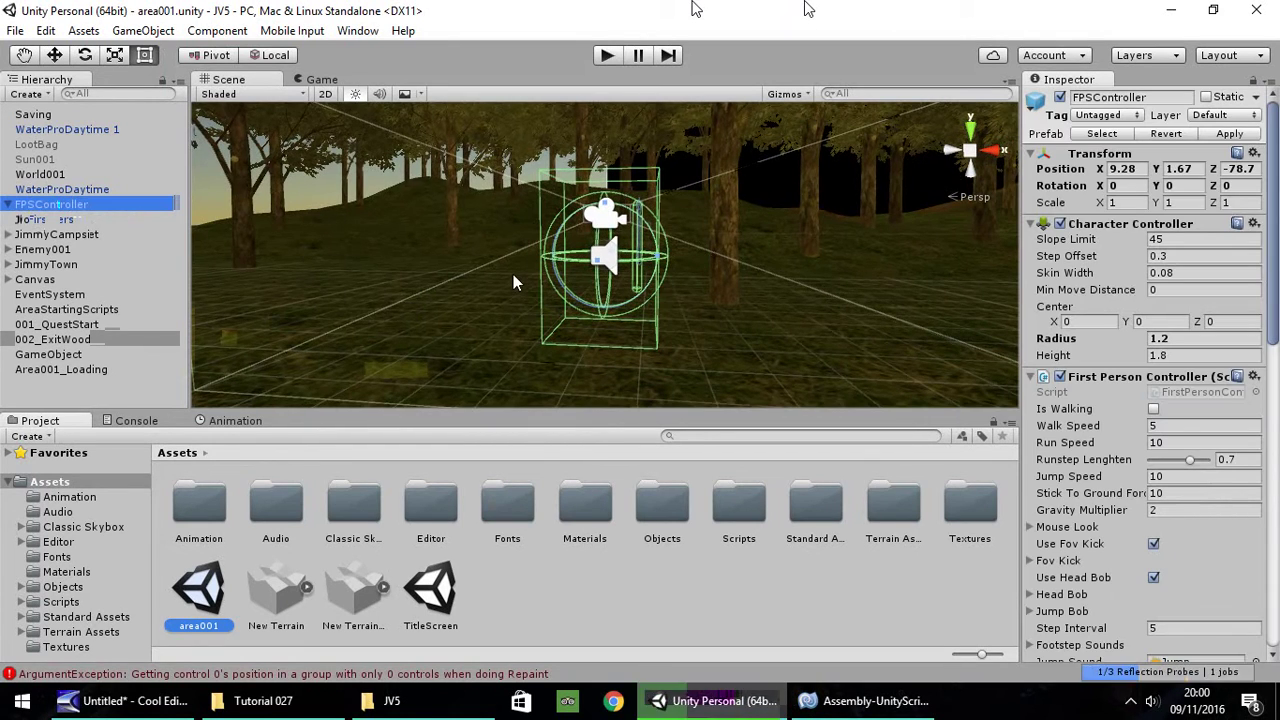
left_click(22, 219)
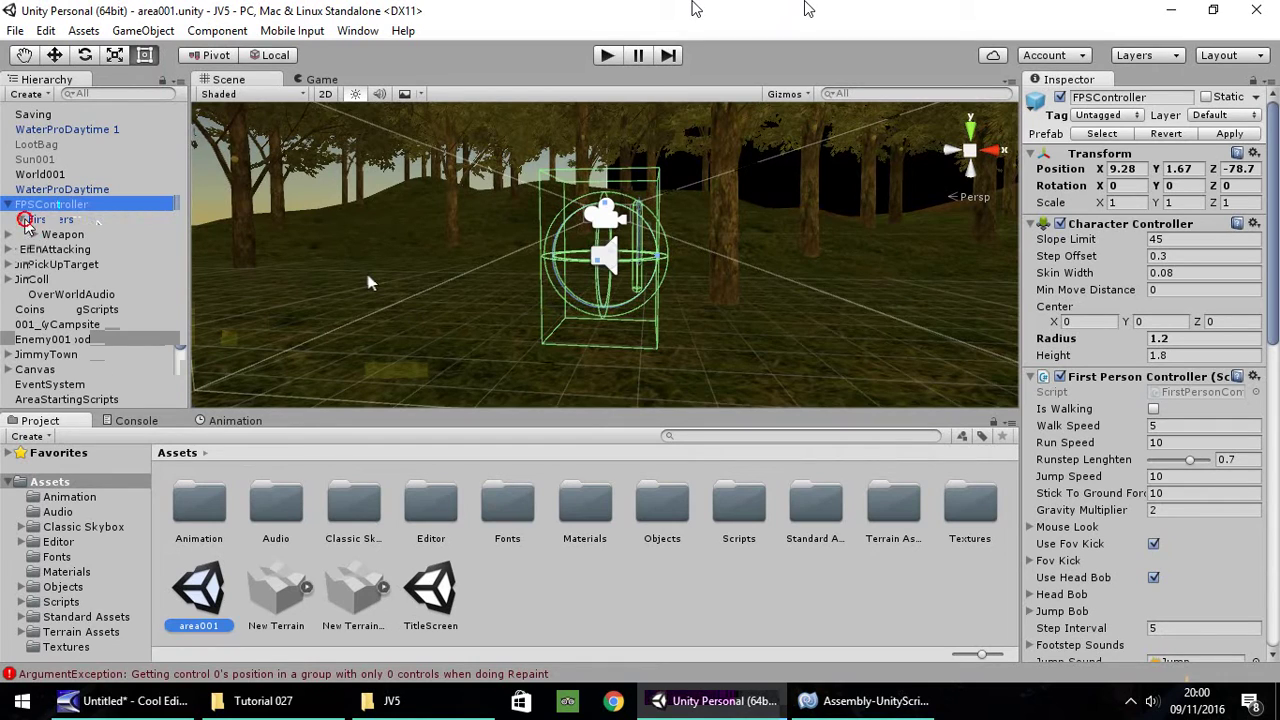
Deactivate the Weapon object under FirstPersonCharacter and test-run the level without it.
left_click(60, 234)
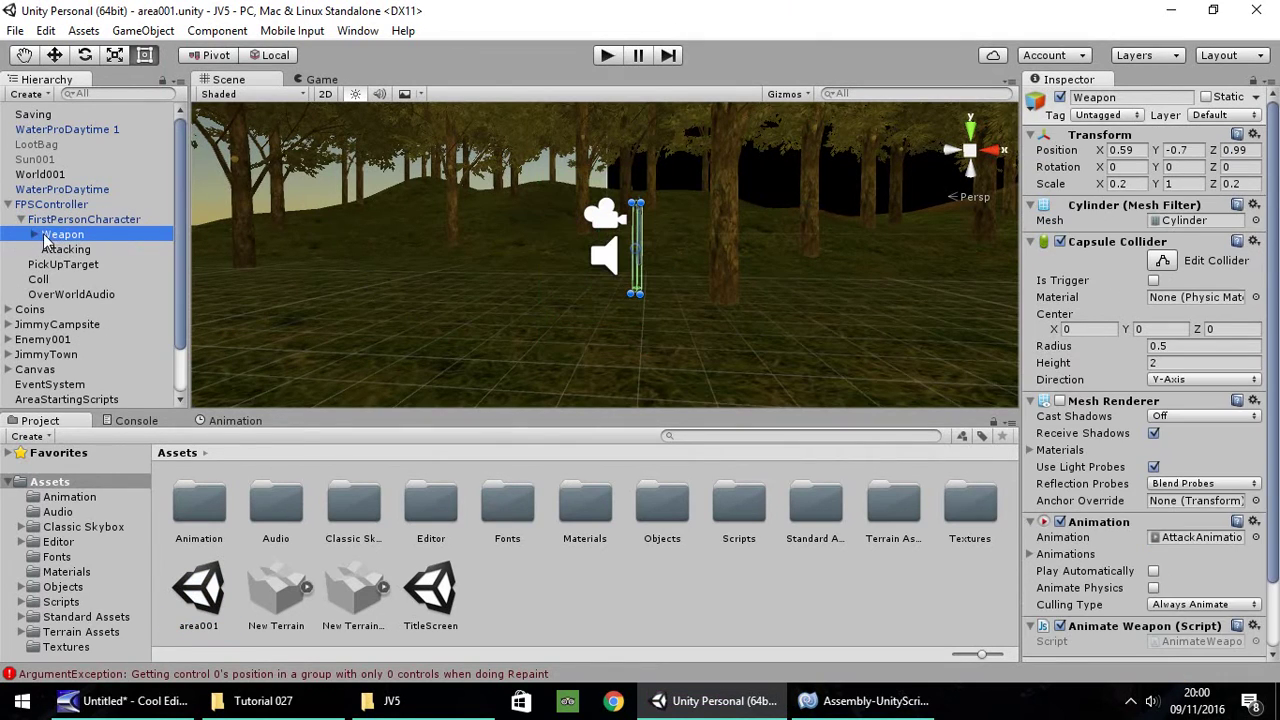
left_click(35, 234)
left_click(54, 55)
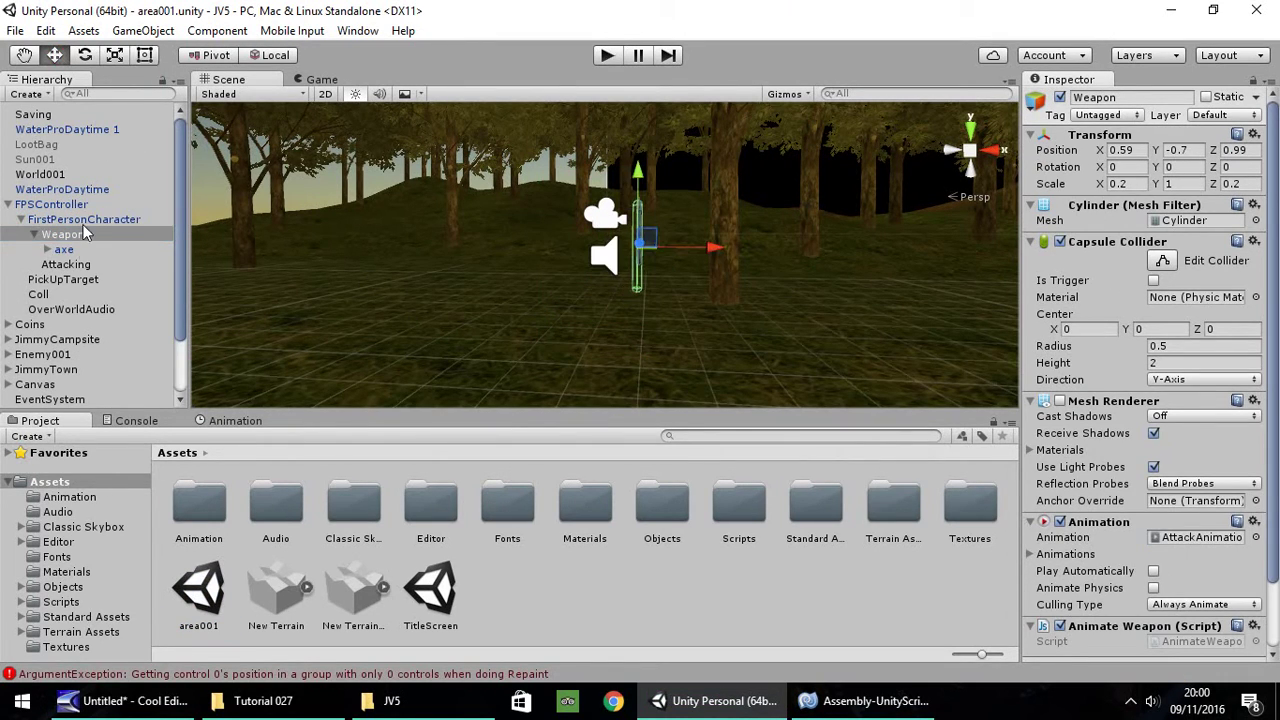
left_click(68, 250)
left_click(70, 236)
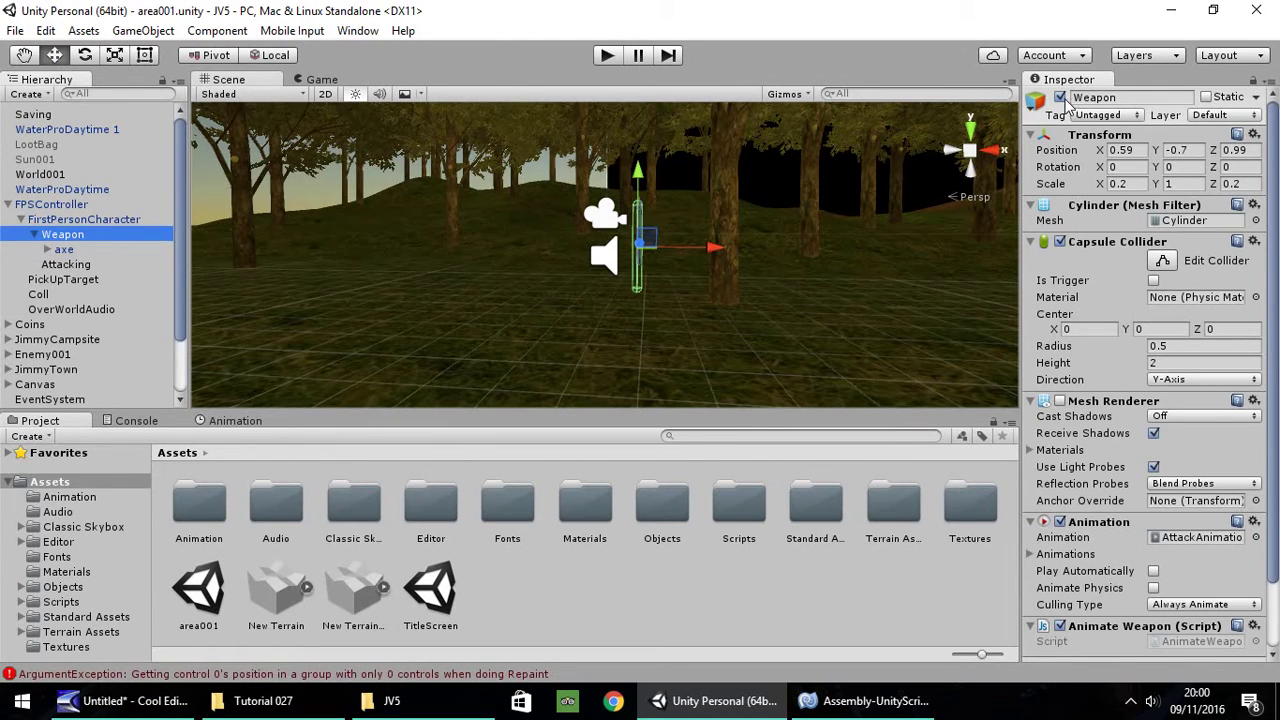
left_click(1060, 97)
left_click(609, 55)
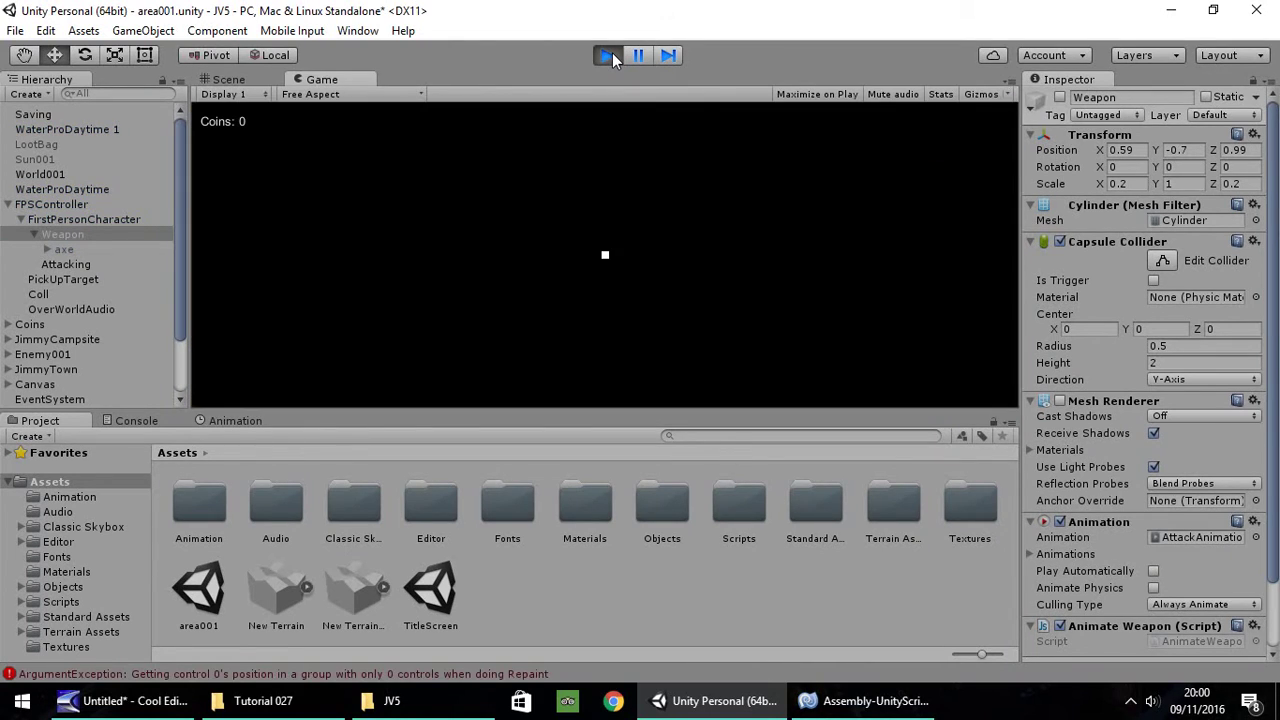
left_click(607, 55)
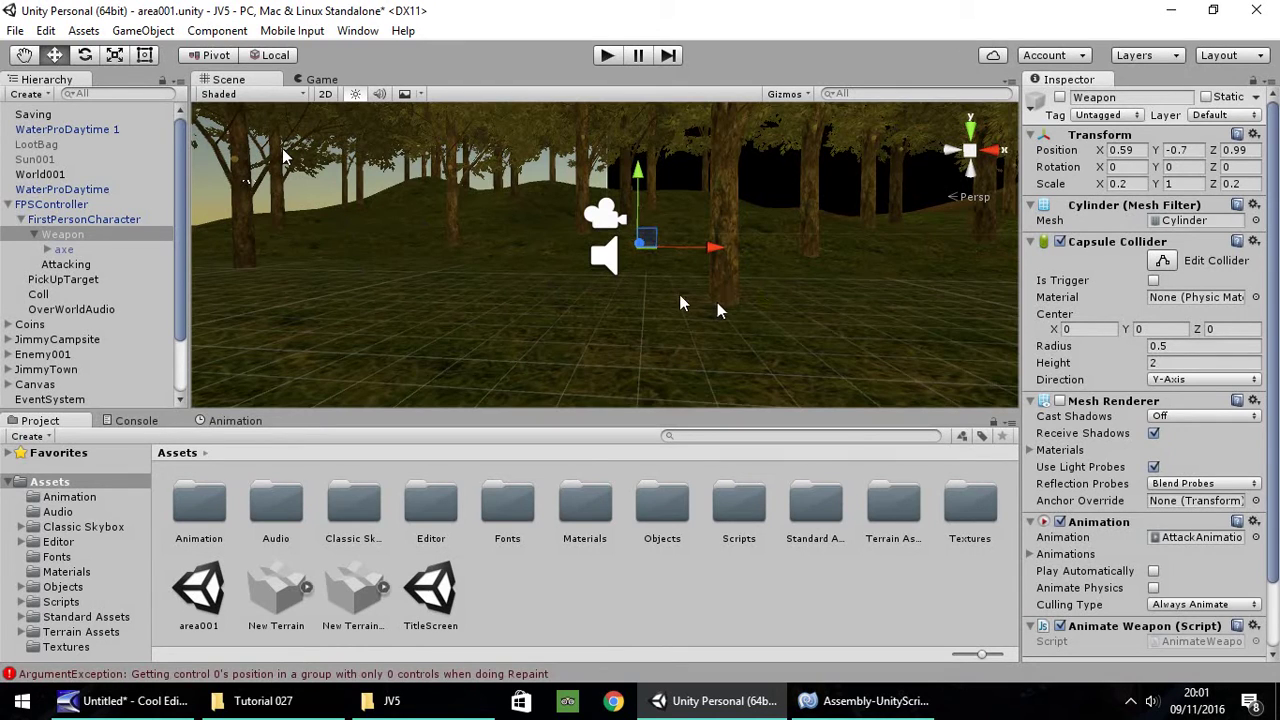
Fly the Scene view forward past the trees until the stone bridge over the river is visible.
right_click_drag(717, 303, 779, 264)
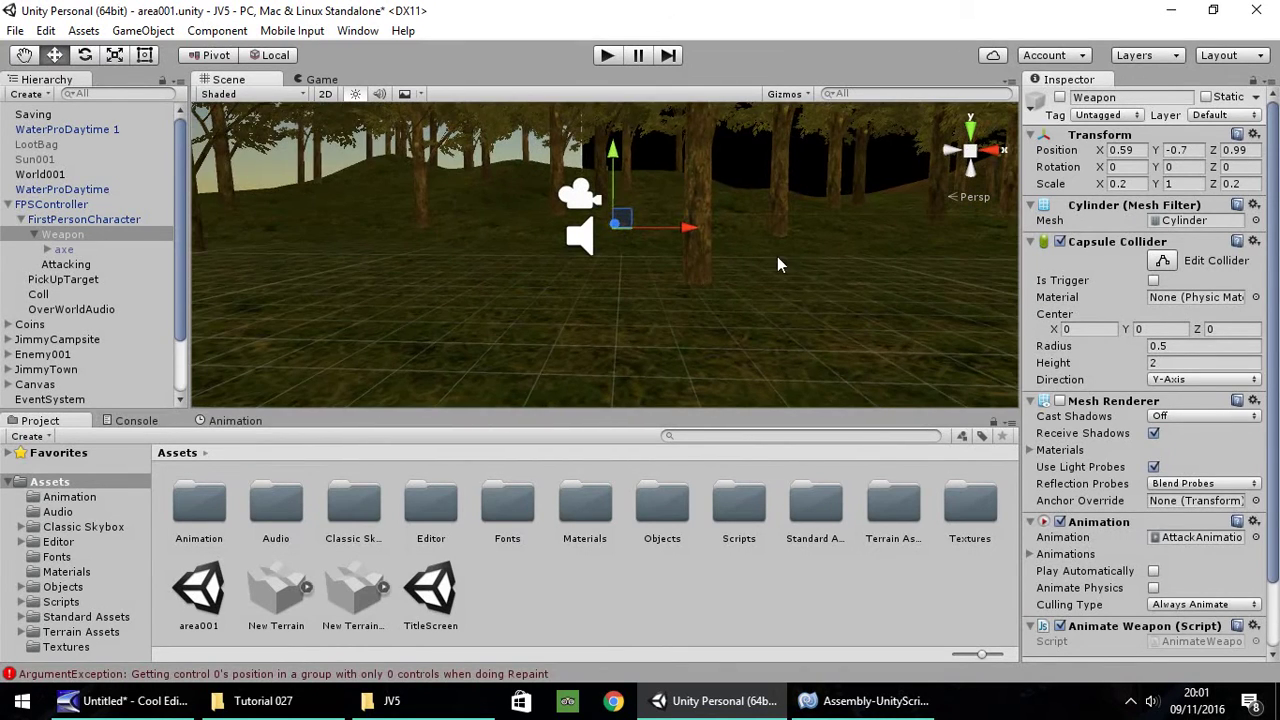
scroll(760, 275, "up", 5)
scroll(738, 290, "up", 3)
scroll(799, 234, "up", 3)
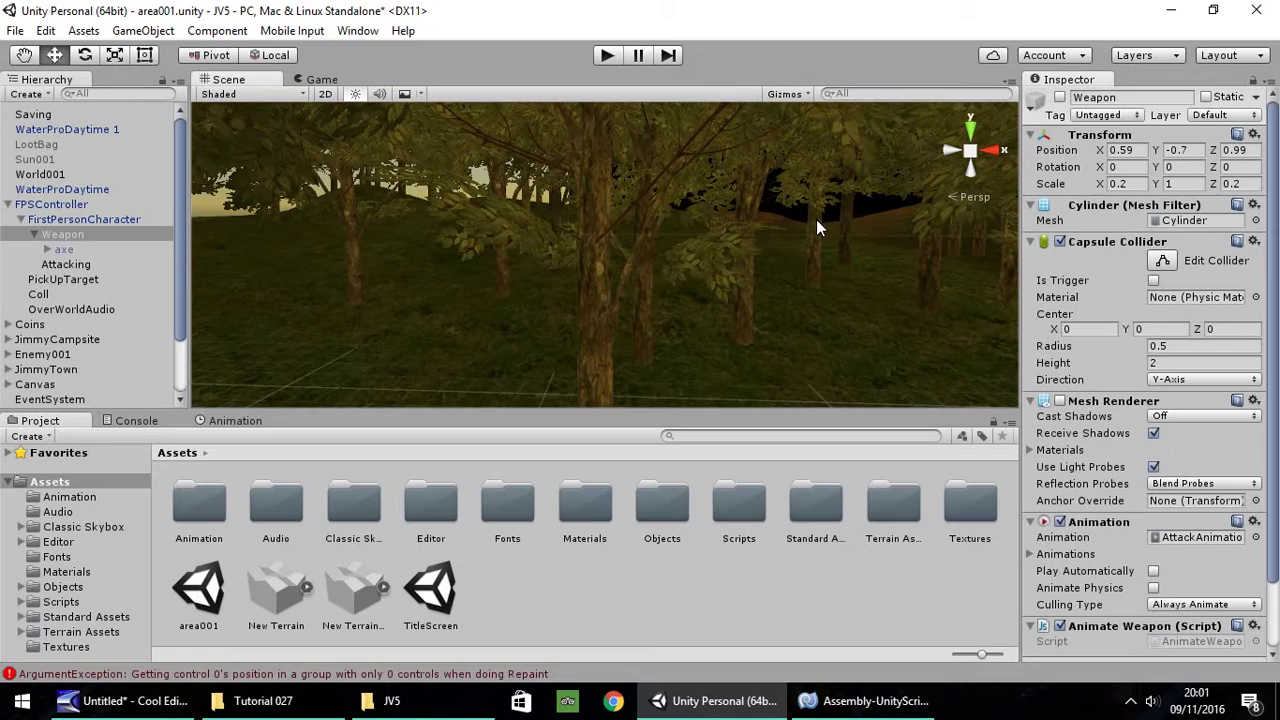
scroll(724, 297, "up", 3)
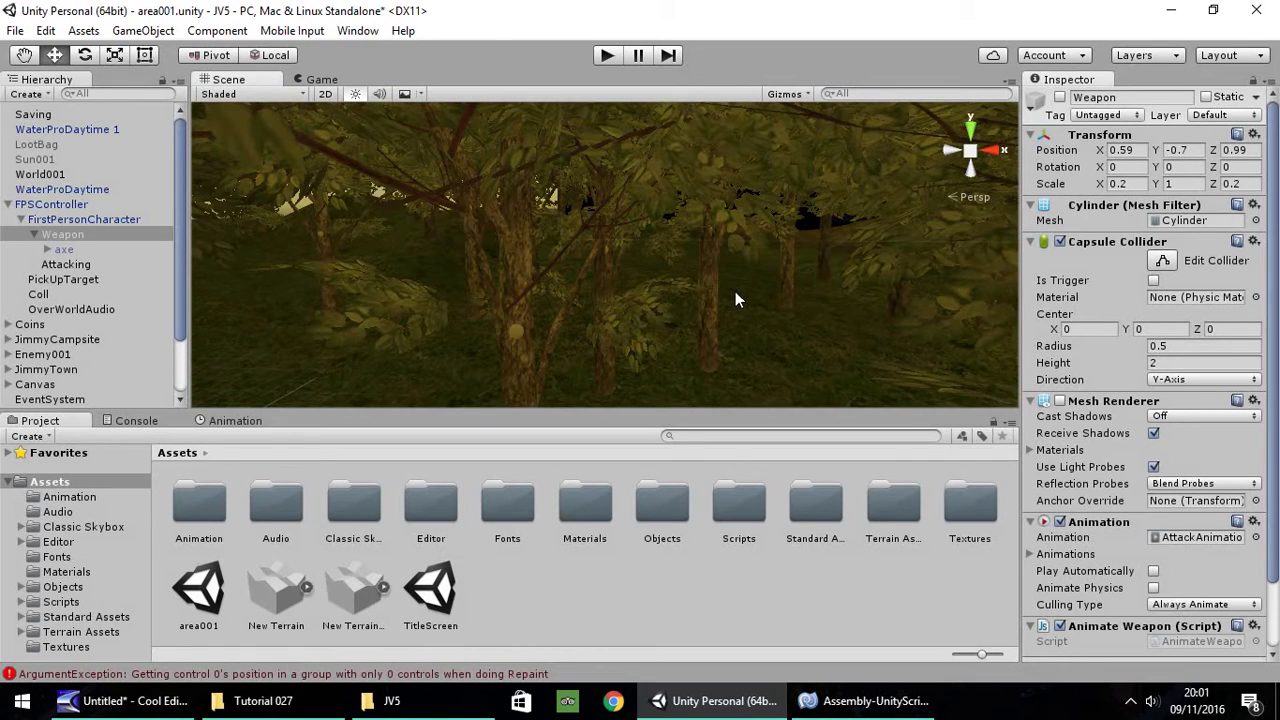
scroll(735, 291, "up", 3)
scroll(797, 205, "up", 5)
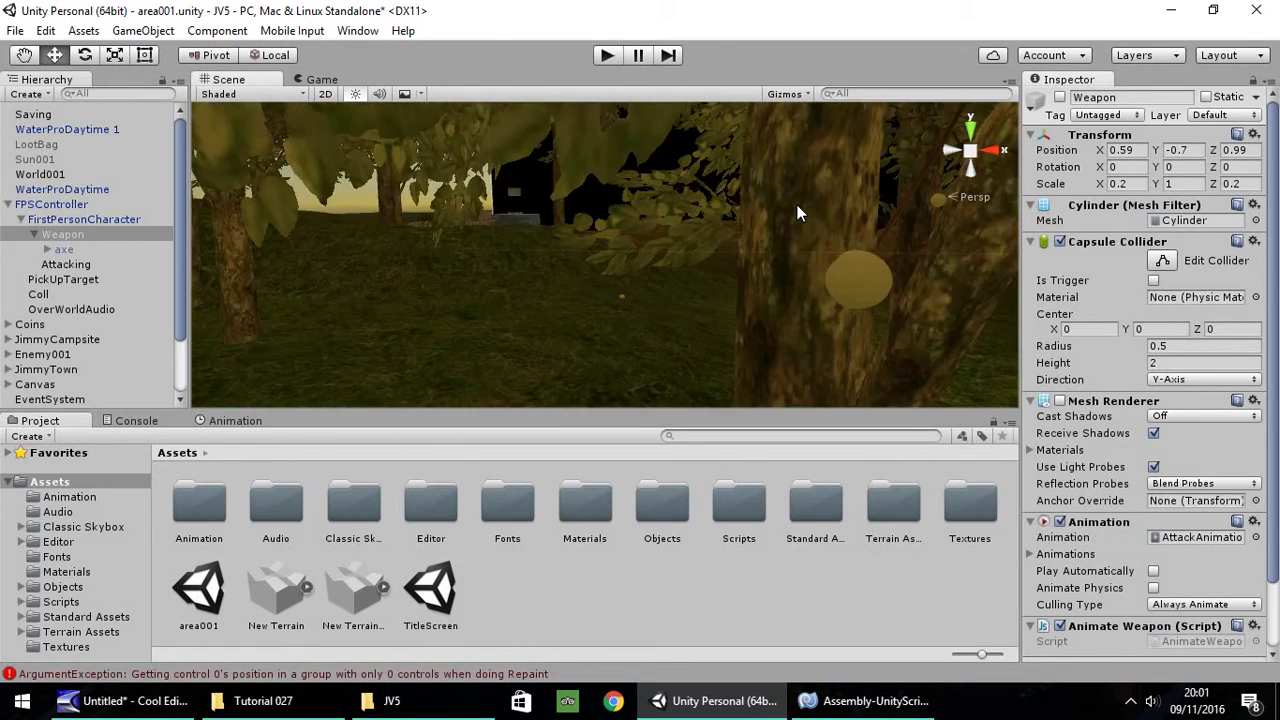
scroll(797, 205, "up", 3)
scroll(710, 266, "up", 3)
scroll(699, 273, "up", 3)
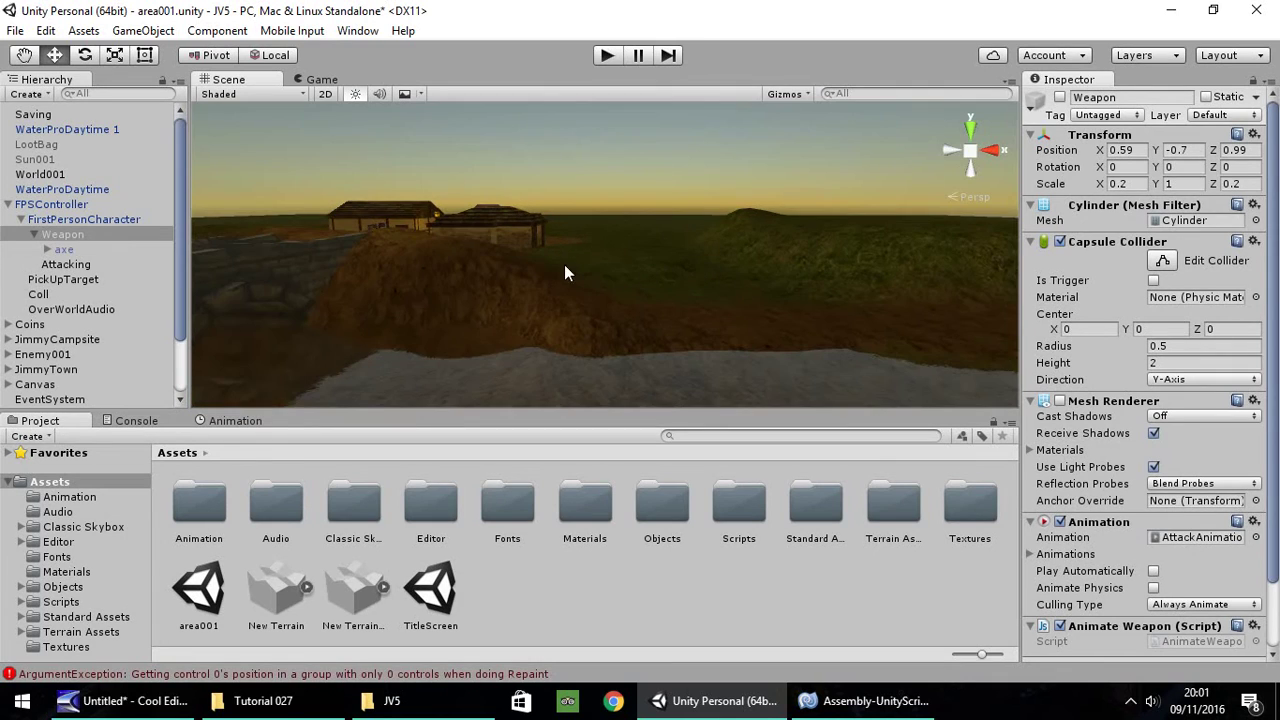
mouse_move(564, 264)
right_mouse_down()
mouse_move(396, 225)
mouse_move(534, 299)
mouse_move(728, 352)
mouse_move(822, 312)
right_mouse_up()
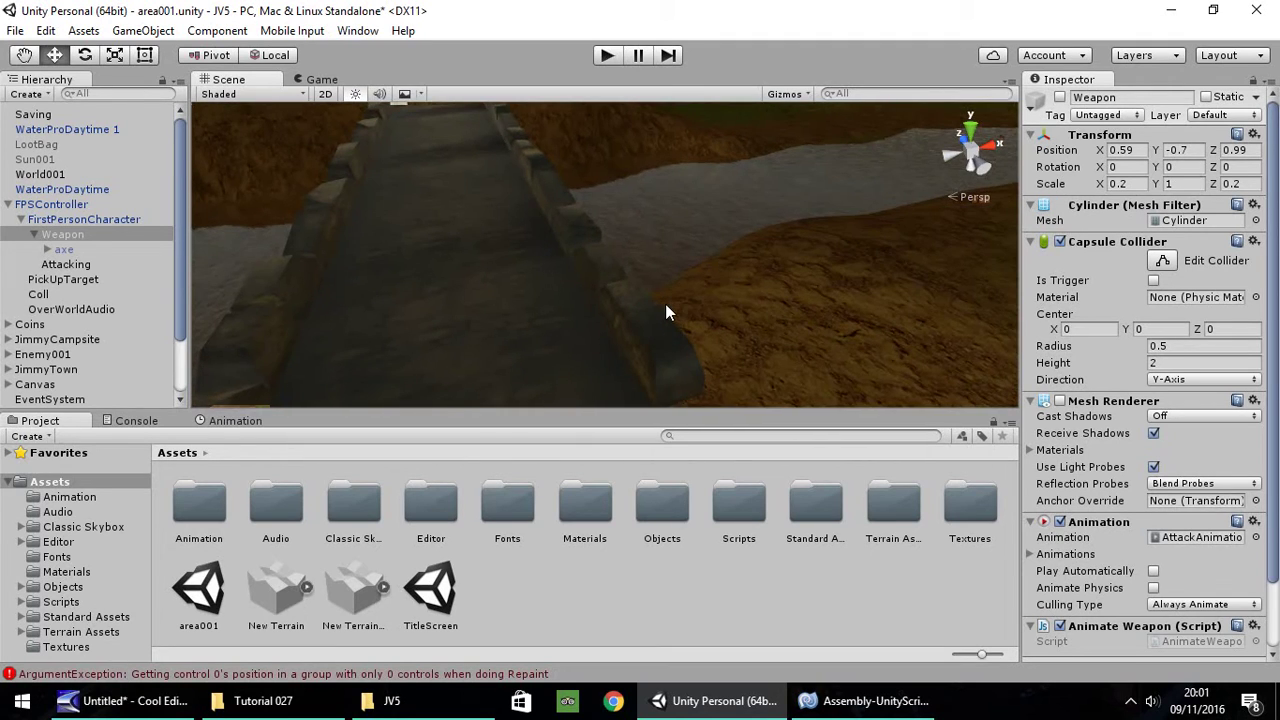
right_click_drag(668, 313, 955, 160)
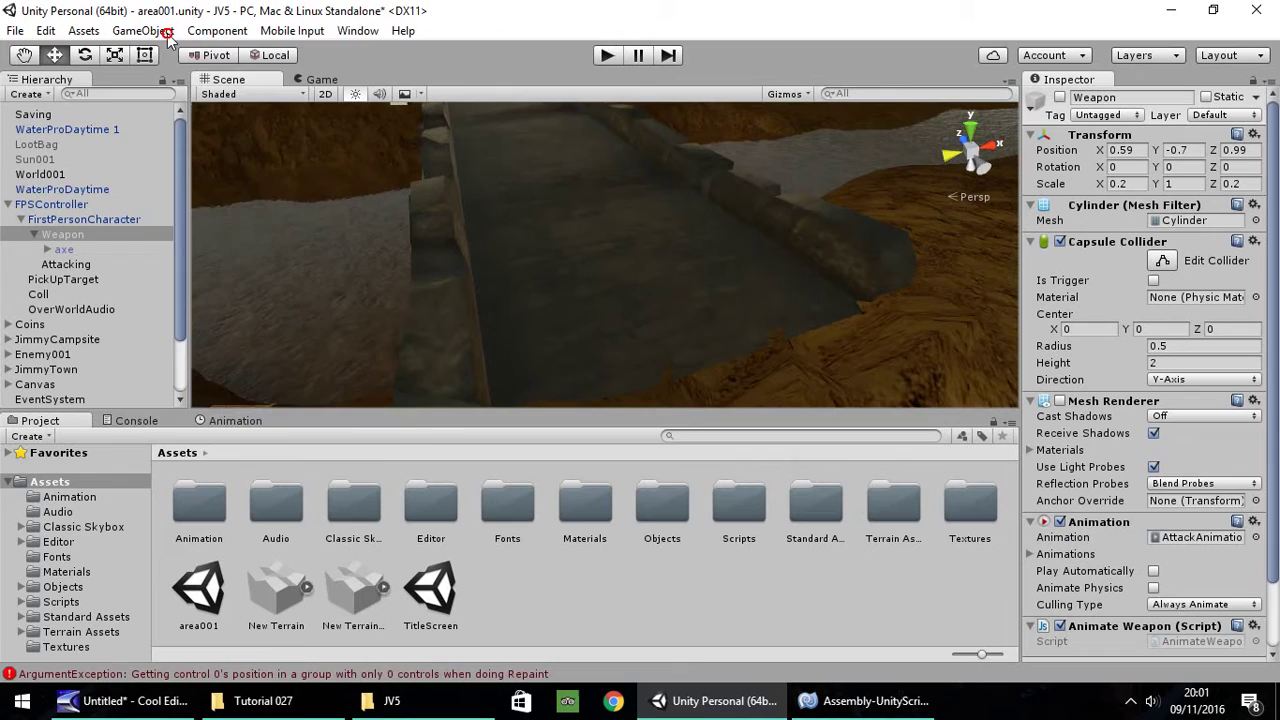
Create a new cube and lower it onto the stone bridge.
left_click(165, 32)
mouse_move(163, 93)
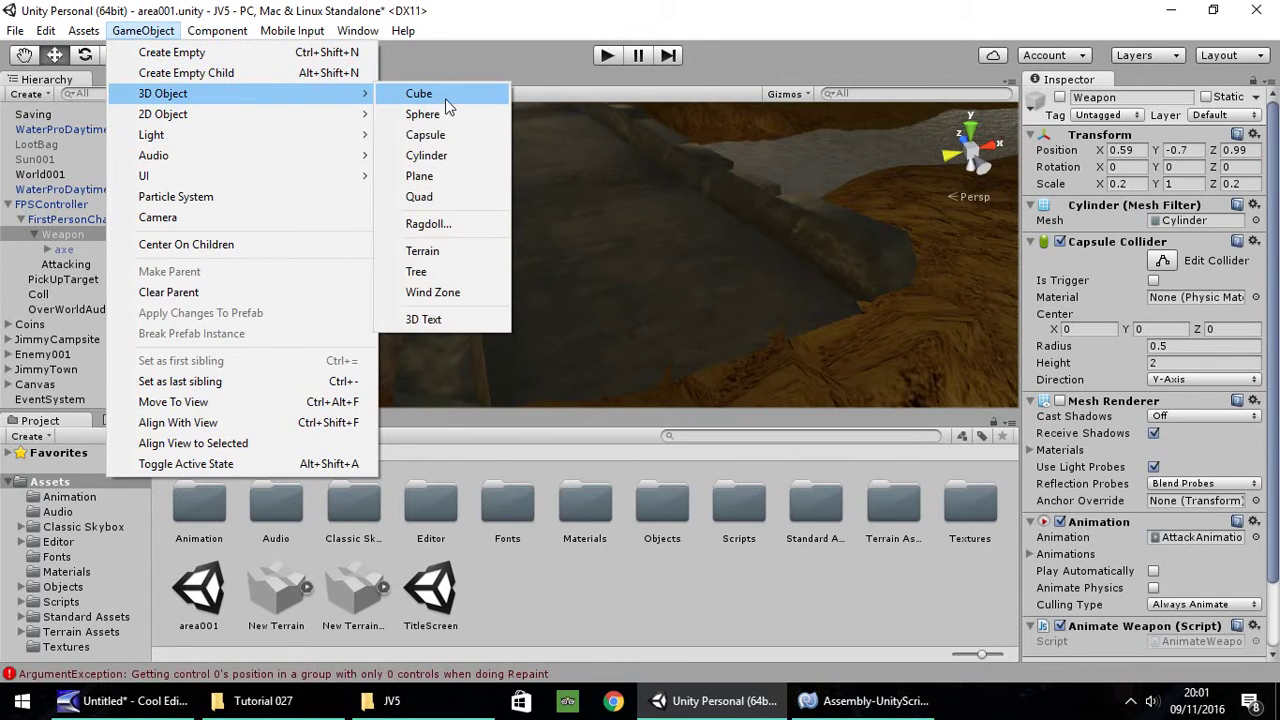
left_click(447, 96)
mouse_move(604, 206)
left_mouse_down()
mouse_move(620, 288)
mouse_move(884, 256)
left_mouse_up()
Flatten the cube to 0.5 Y scale and slide it along Z to about 10.92.
left_click(1190, 185)
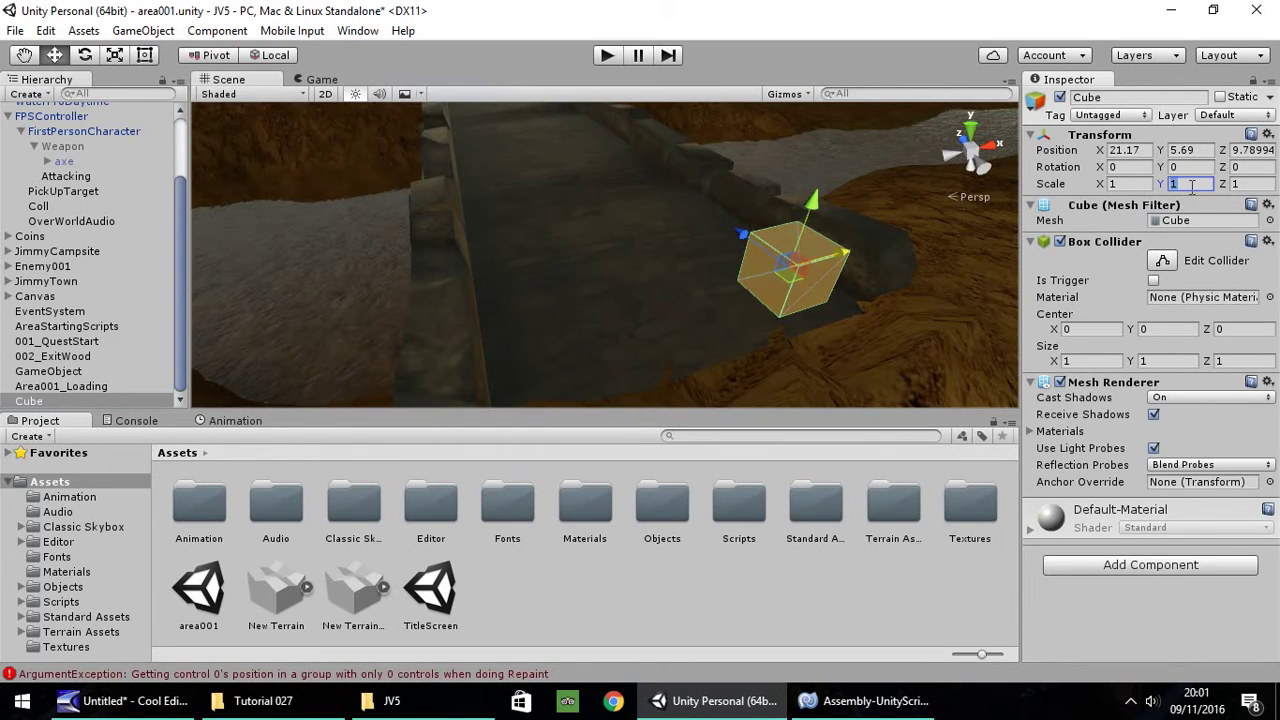
type(".05")
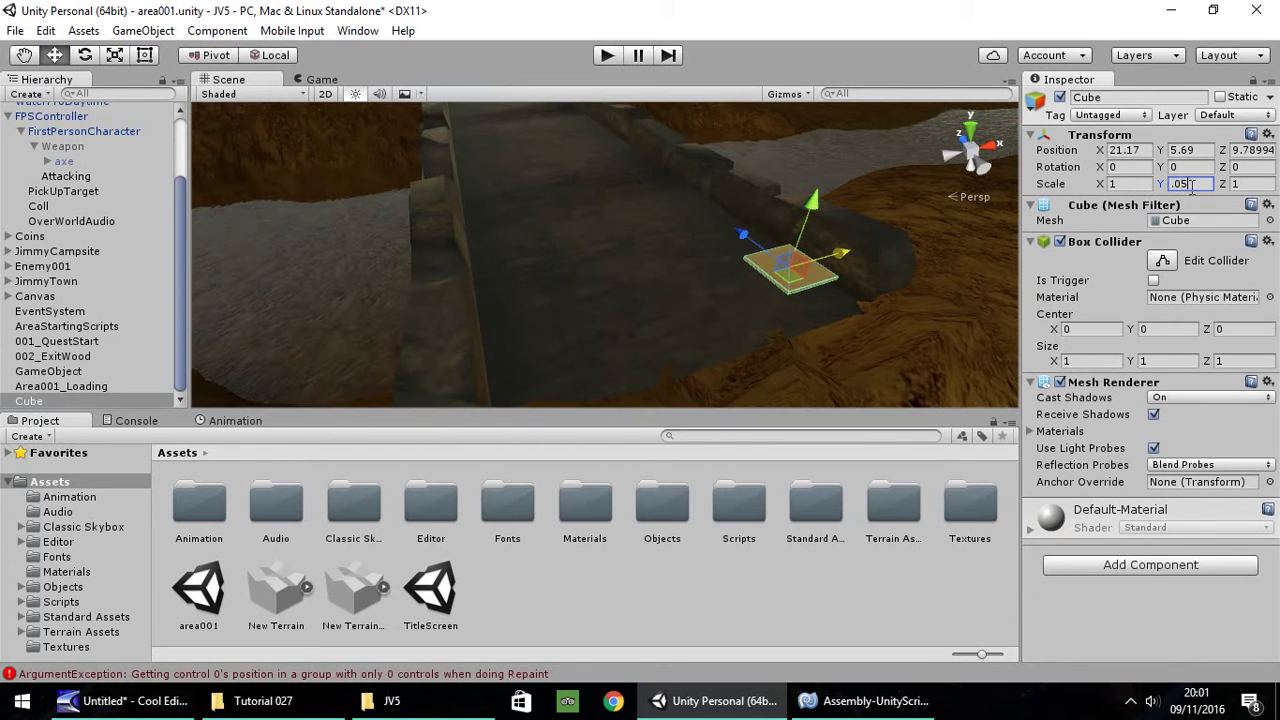
type(".5")
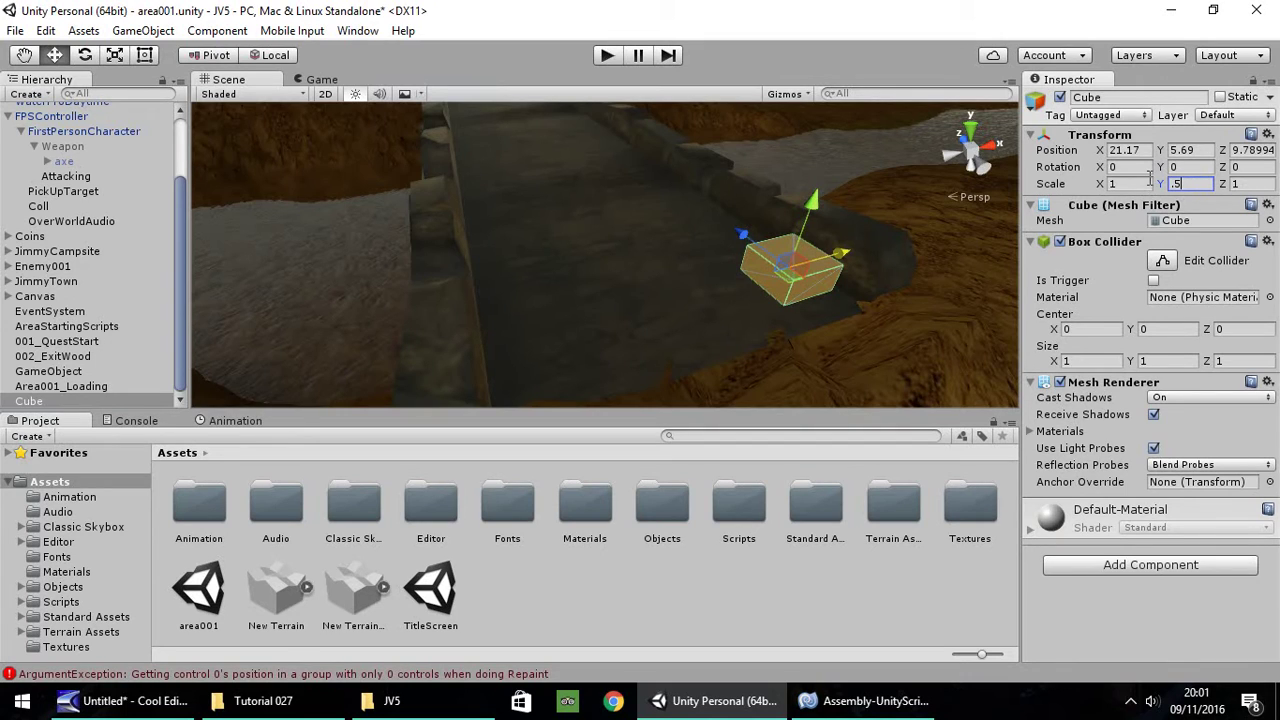
left_click_drag(808, 206, 813, 220)
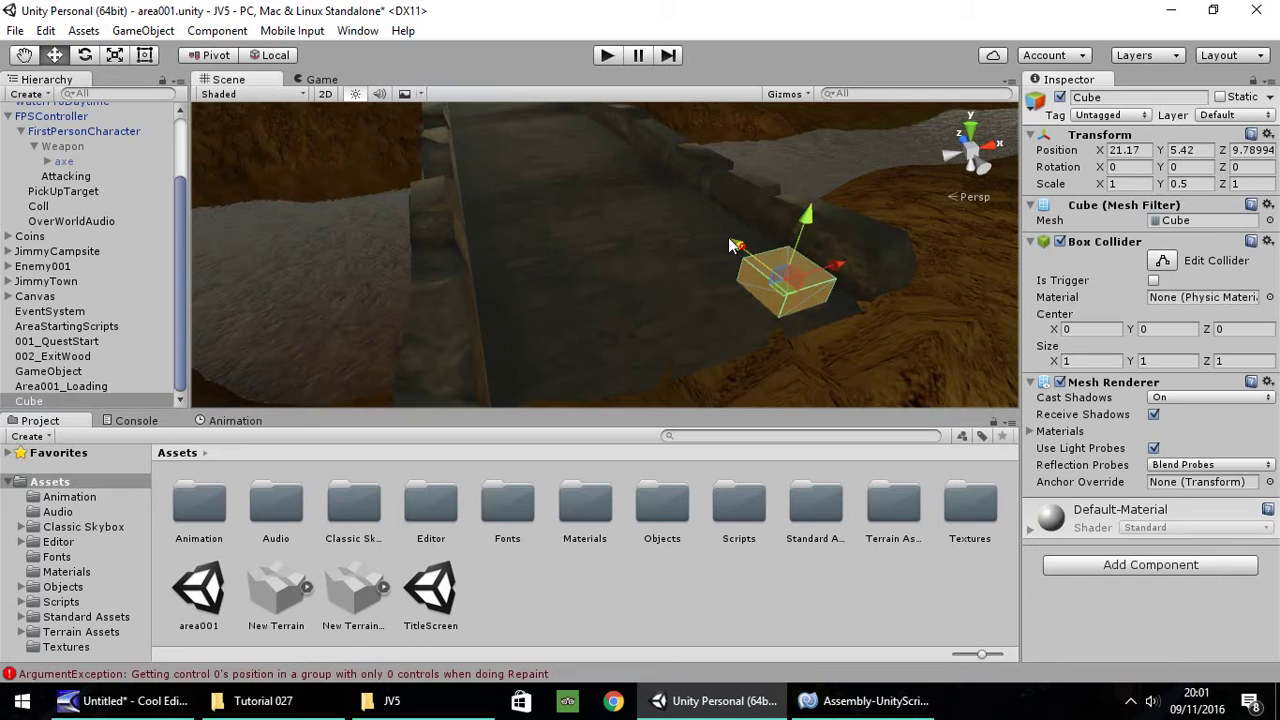
left_click_drag(745, 245, 700, 214)
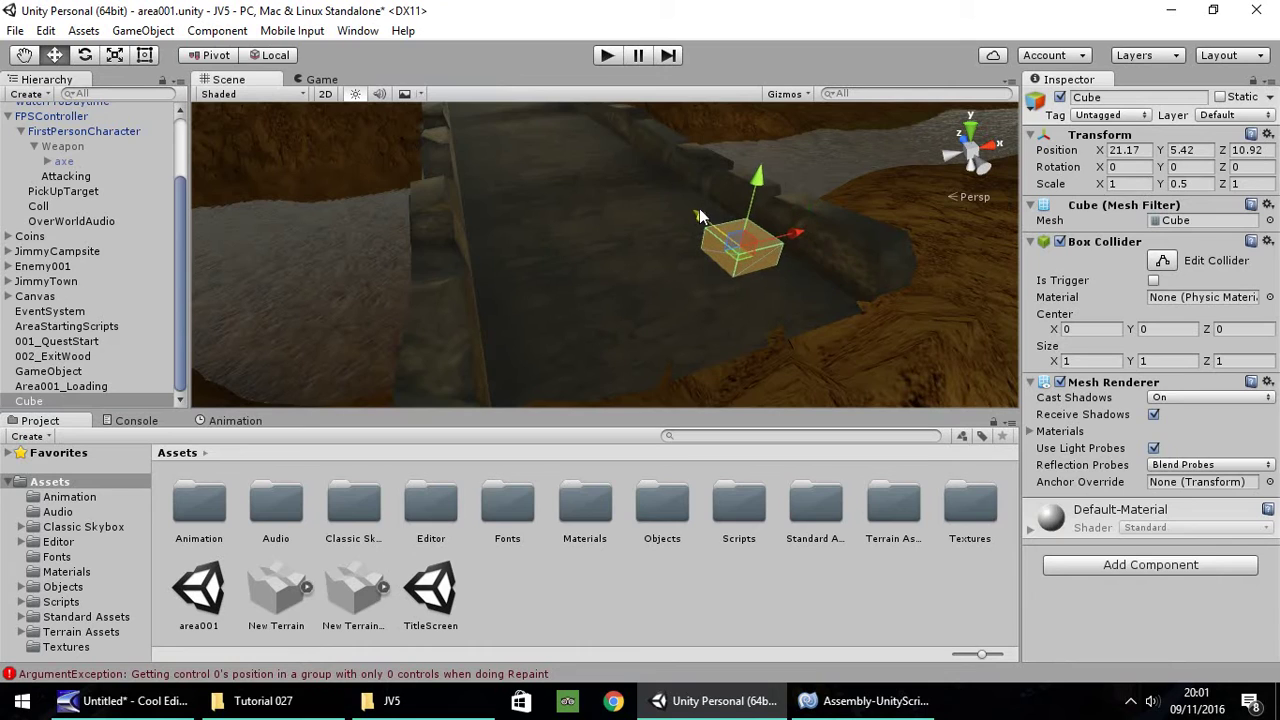
Apply the Brick002 texture from the Textures folder to the cube and expand its material settings.
left_click(55, 646)
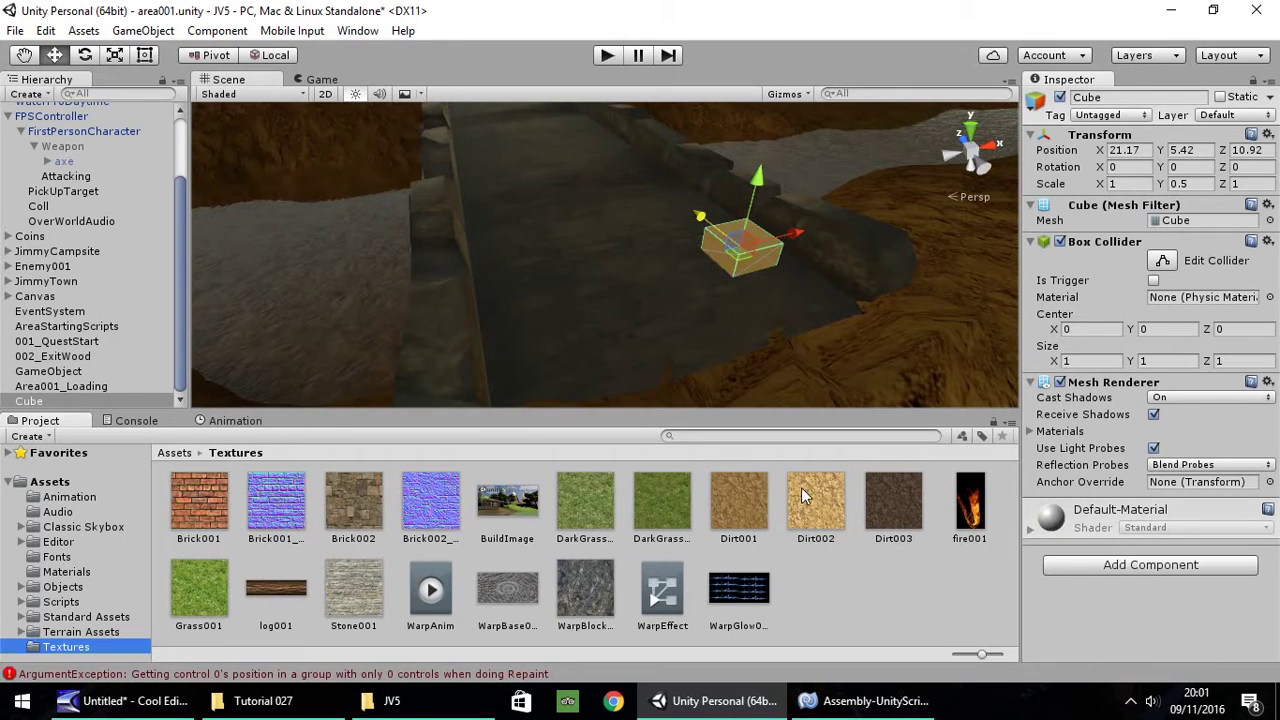
left_click(345, 515)
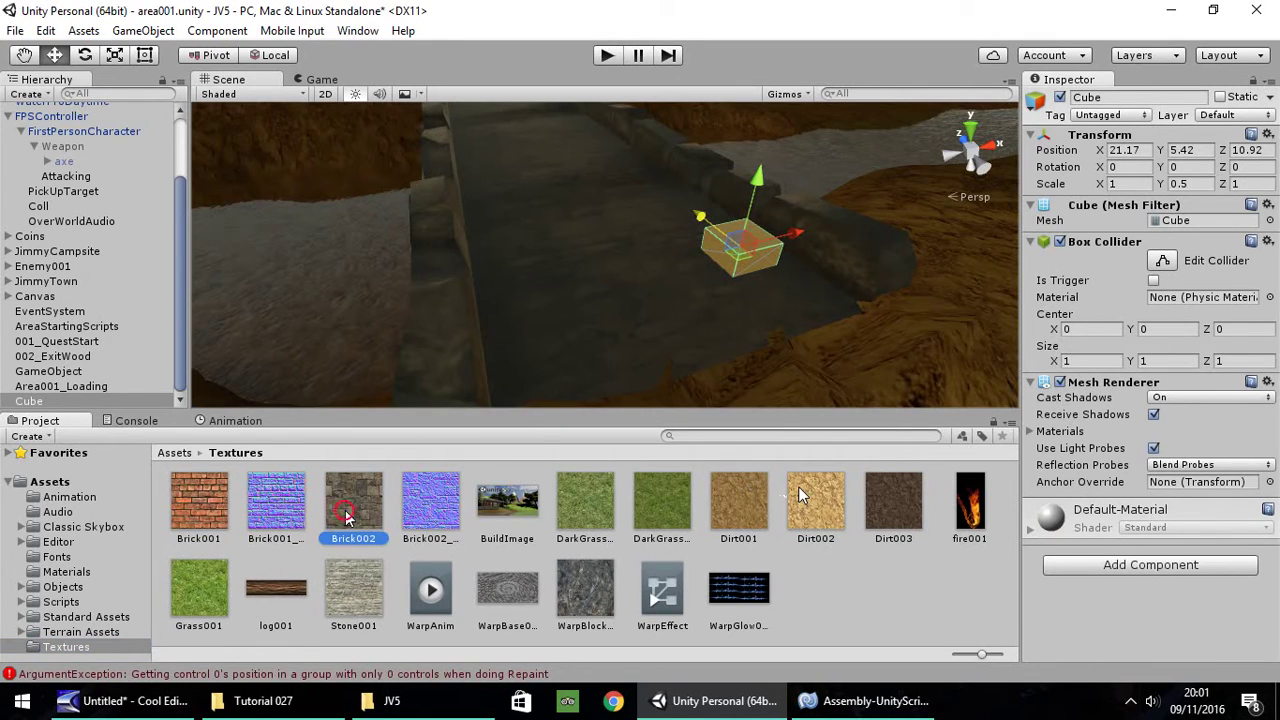
left_click_drag(345, 515, 748, 258)
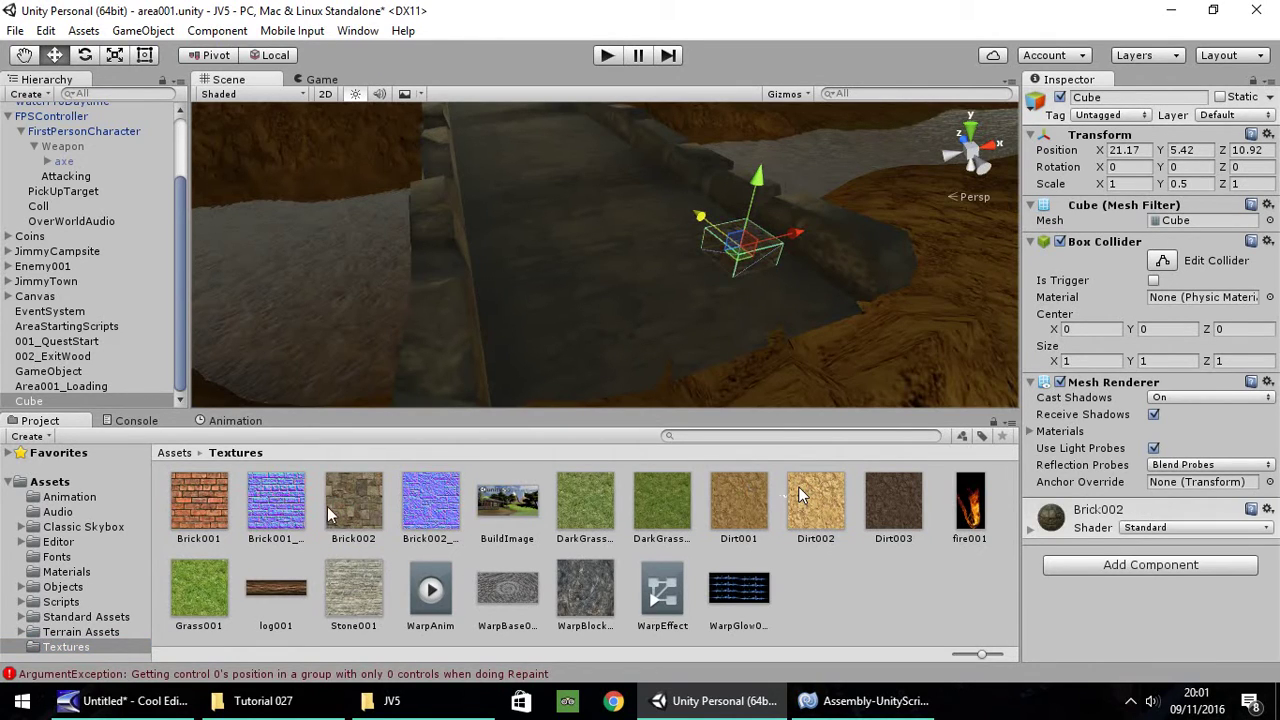
left_click(1032, 530)
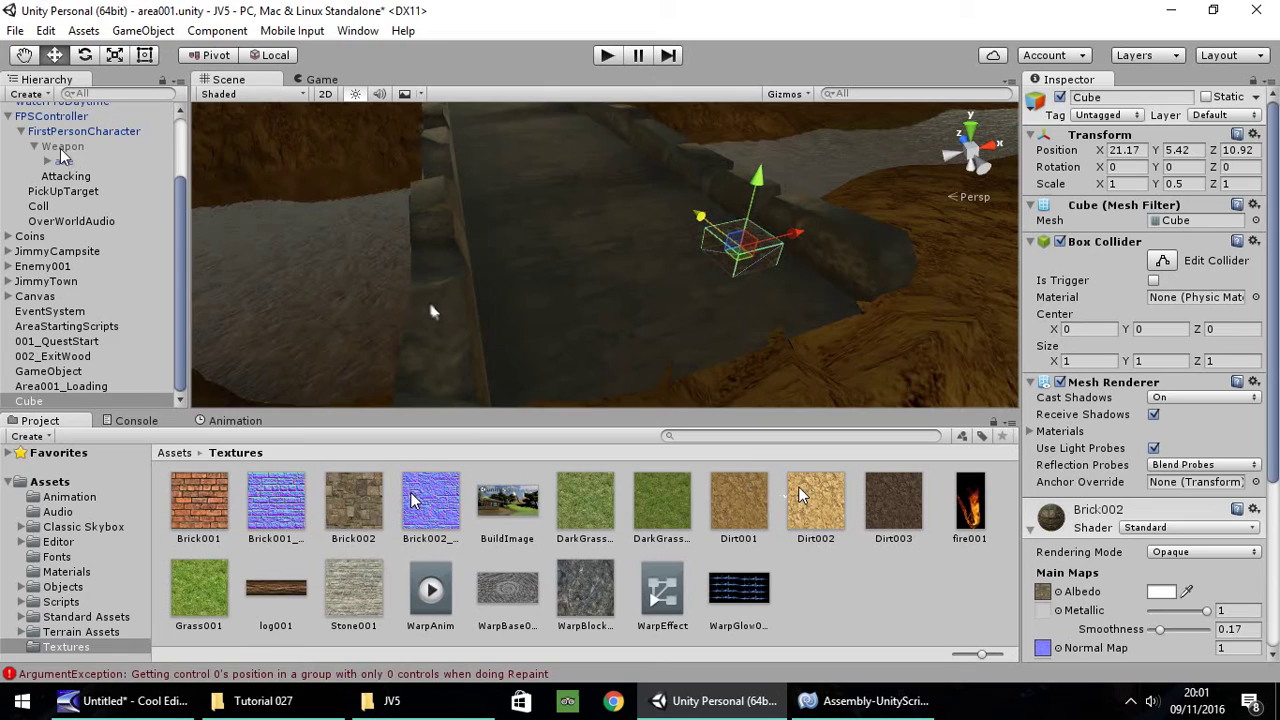
Place the axe model from Objects > Axe into the scene and scale it to 0.03 on all axes.
left_click(63, 588)
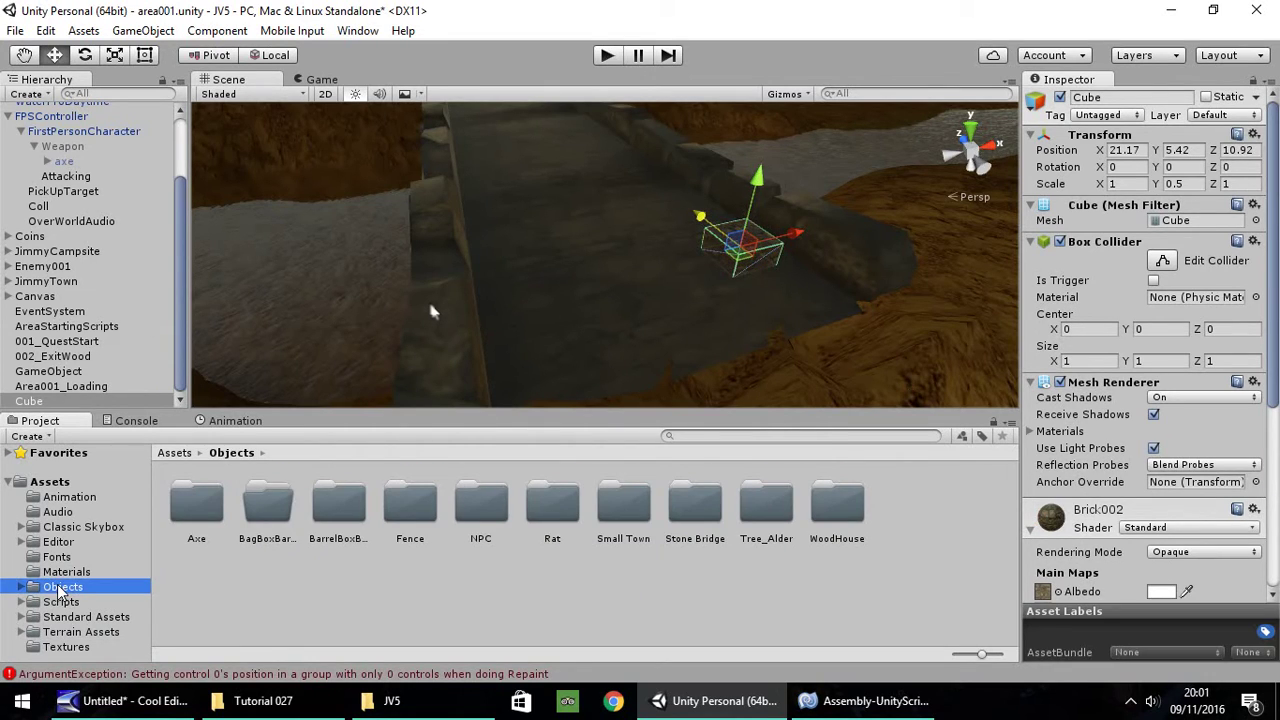
double_click(194, 510)
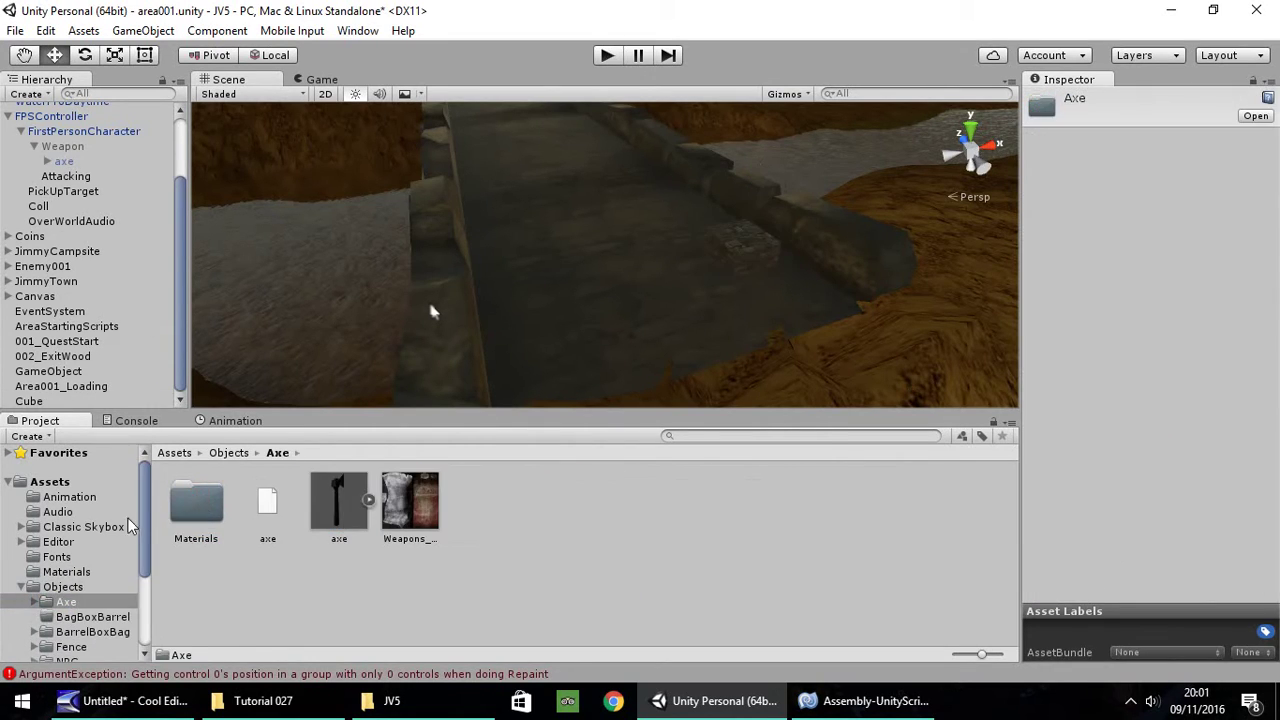
left_click_drag(315, 520, 734, 282)
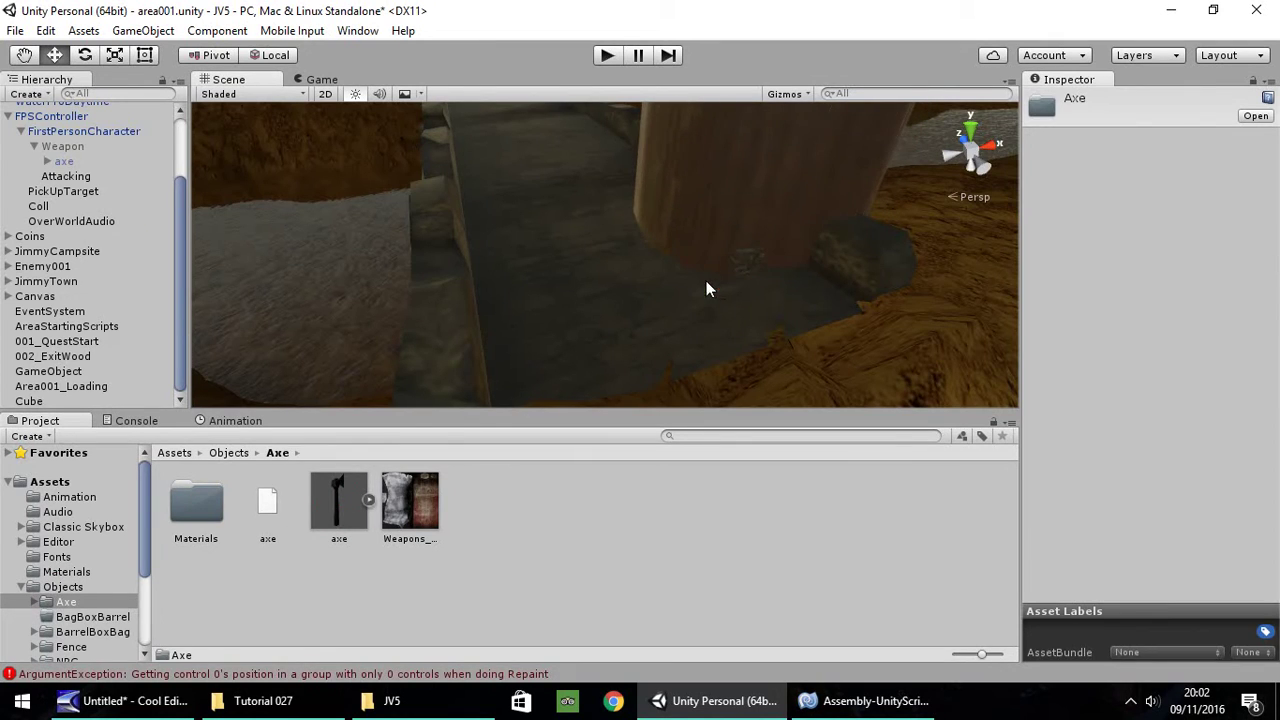
left_click(1143, 205)
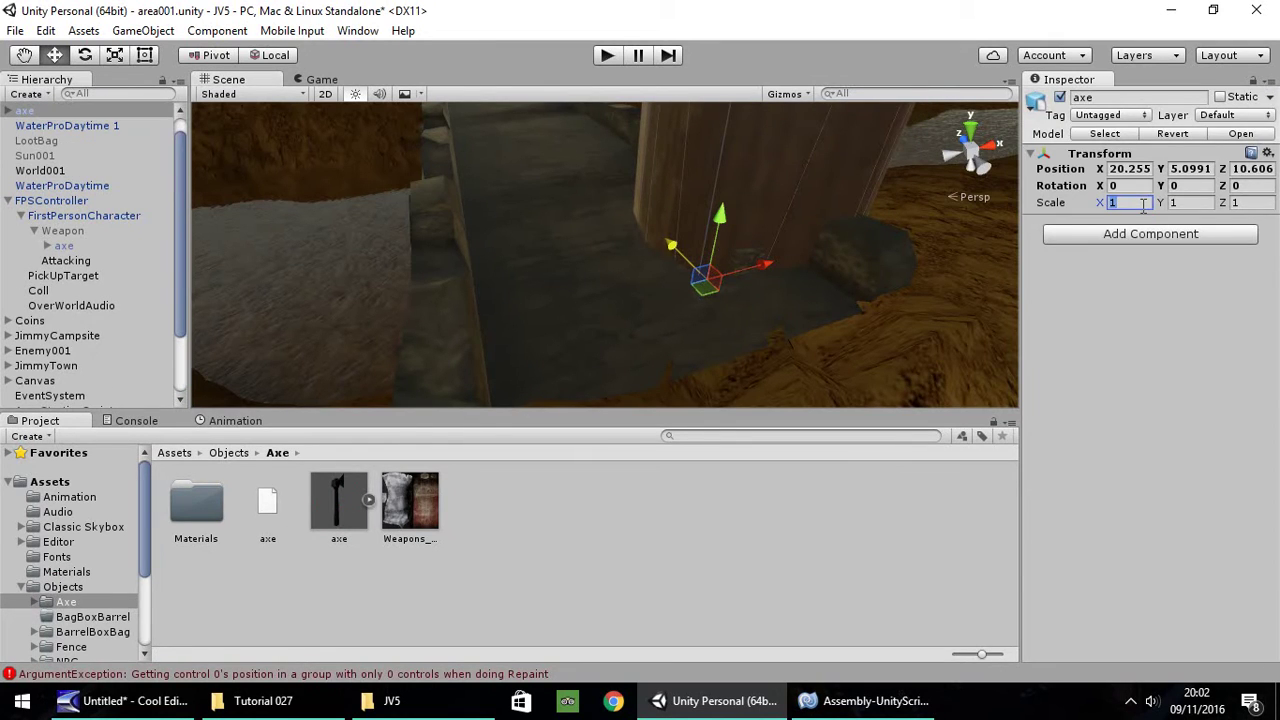
type("0.01")
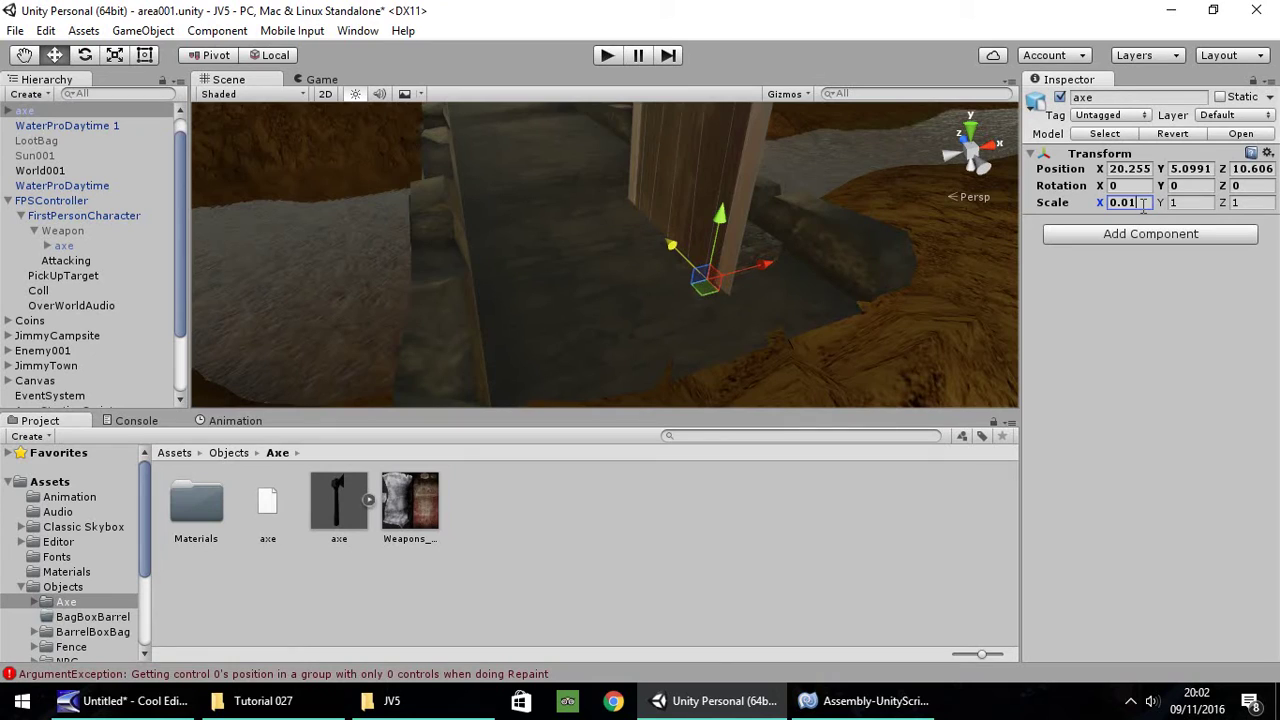
key("Tab")
type("0.01")
key("Tab")
type(".")
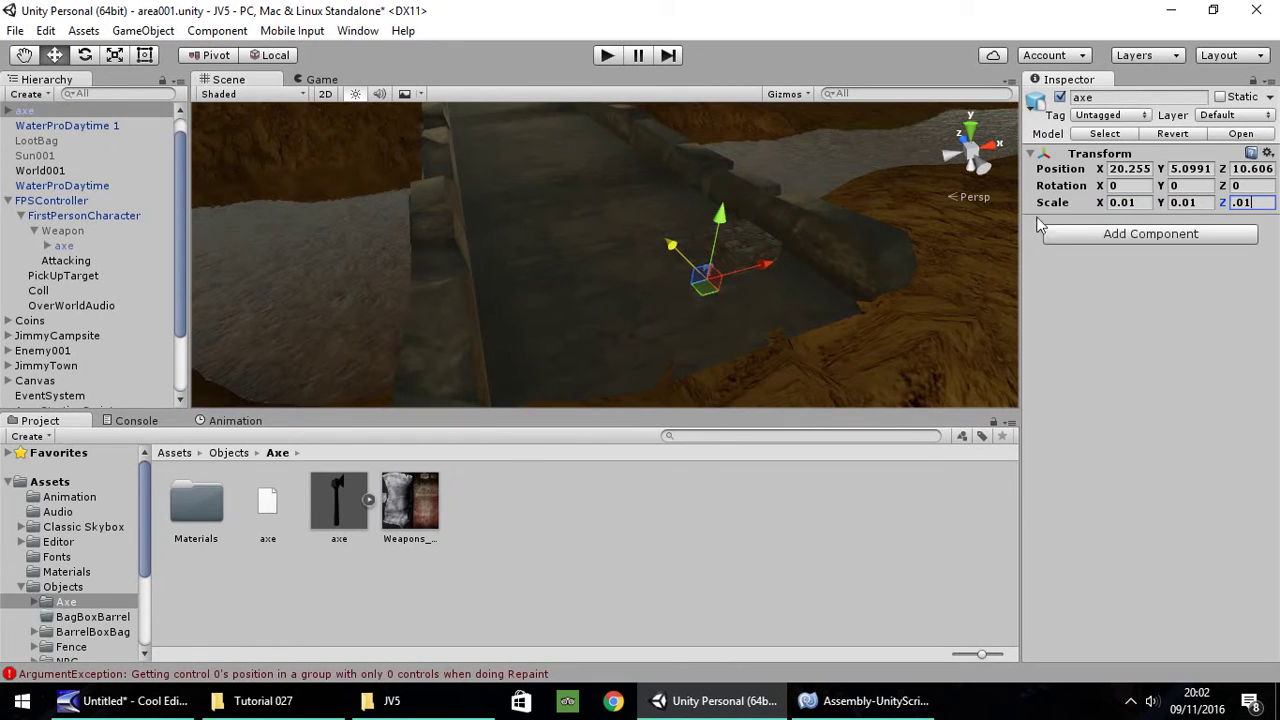
left_click(1131, 203)
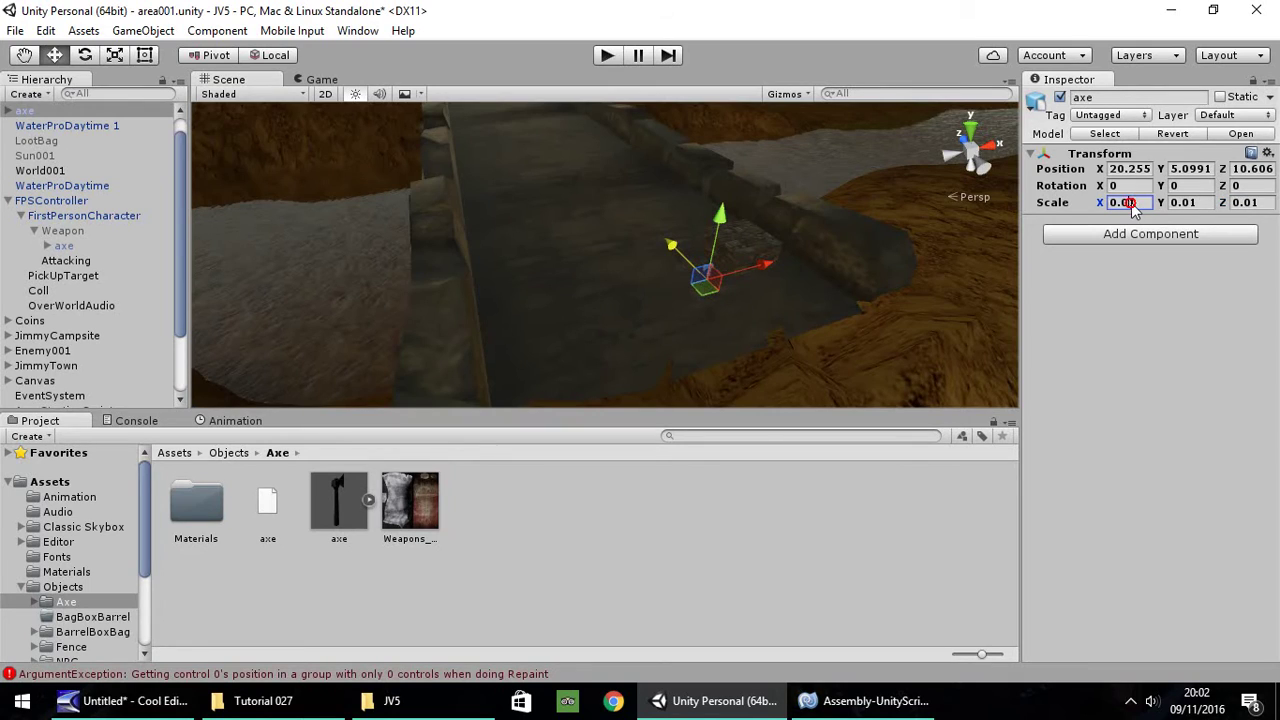
type("0.03")
left_click(1185, 203)
type("0.03")
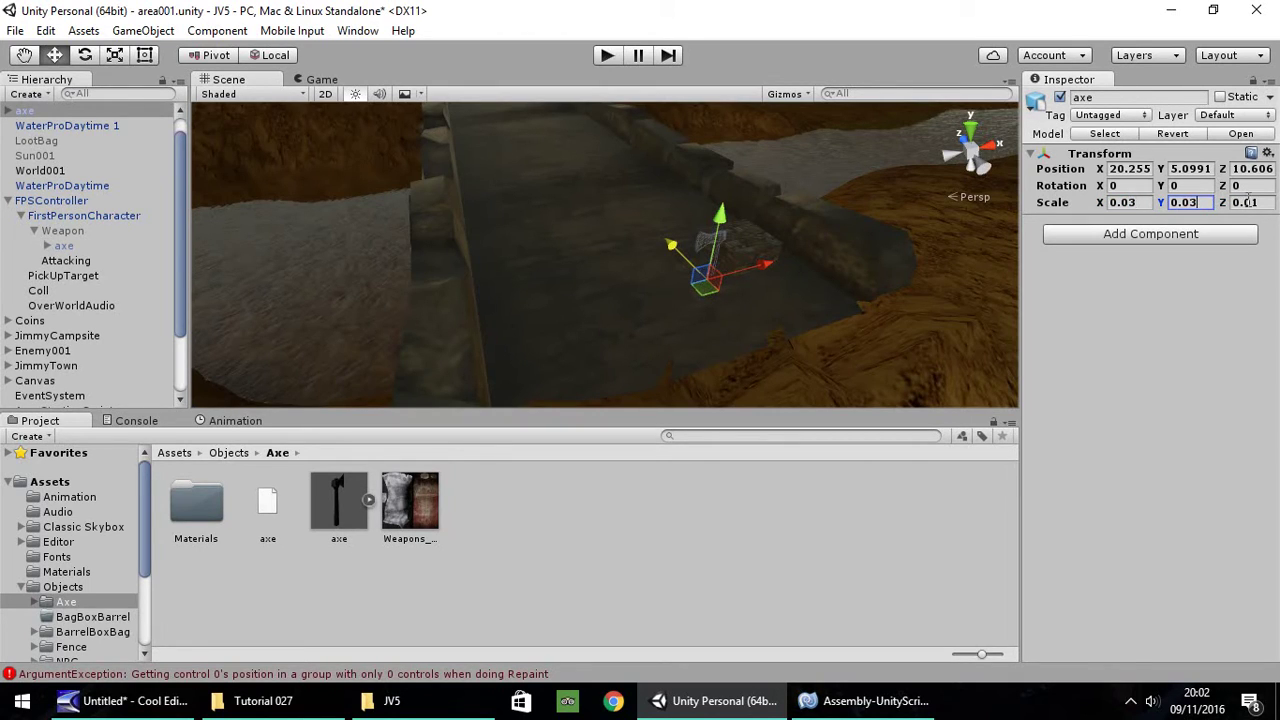
left_click(1248, 202)
type("0.03")
Rotate the axe to 90 on X and -34.59 on Y, resting it on the bridge.
left_click_drag(729, 222, 739, 190)
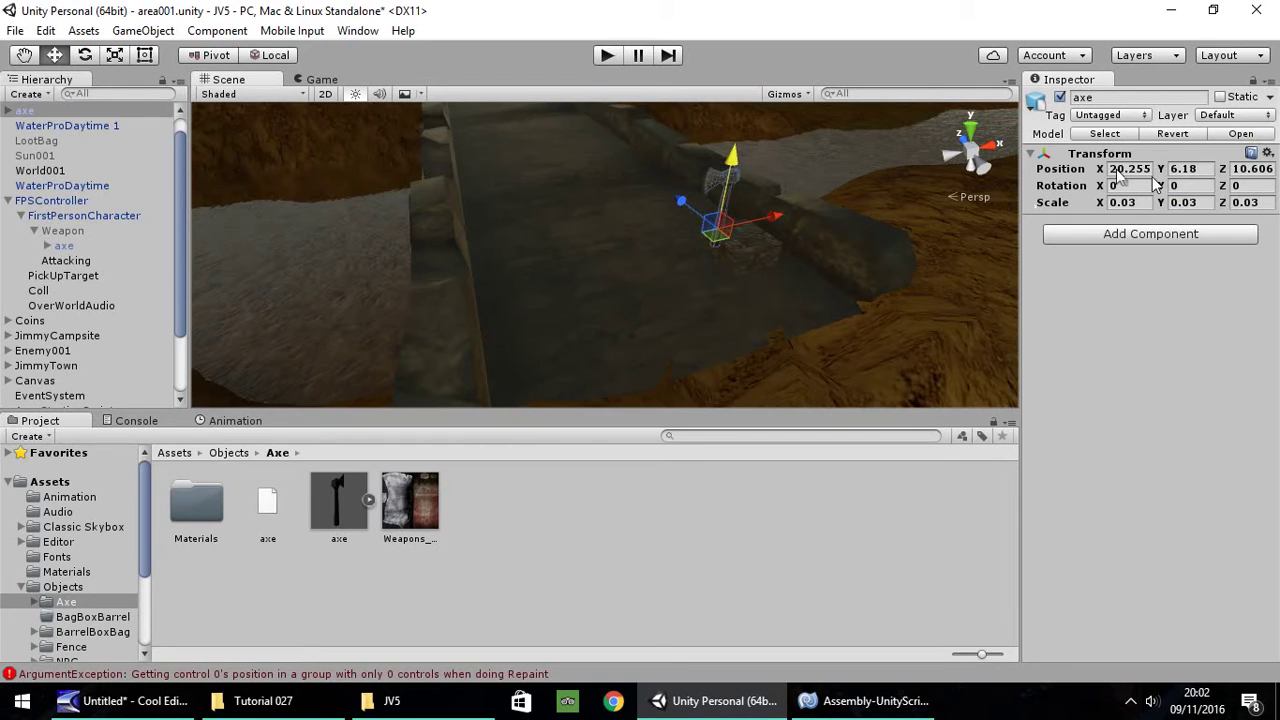
mouse_move(1161, 186)
left_mouse_down()
mouse_move(925, 332)
mouse_move(172, 381)
left_mouse_up()
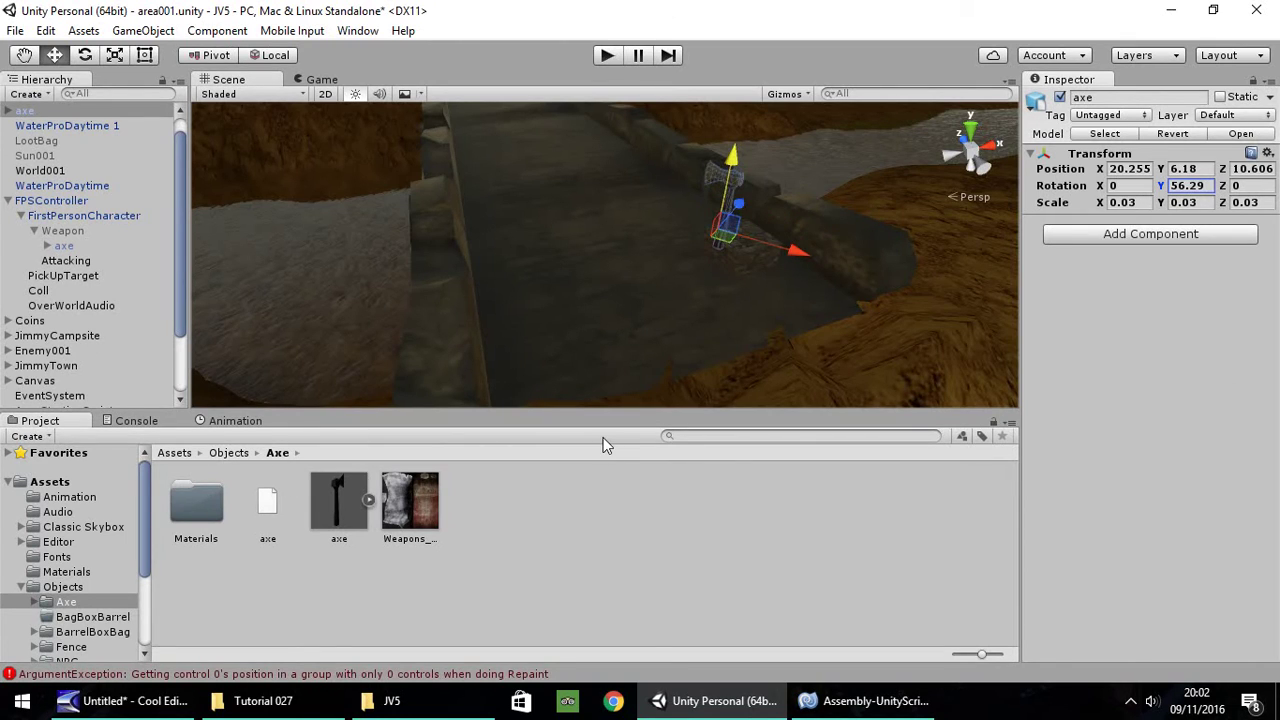
key("ctrl+z")
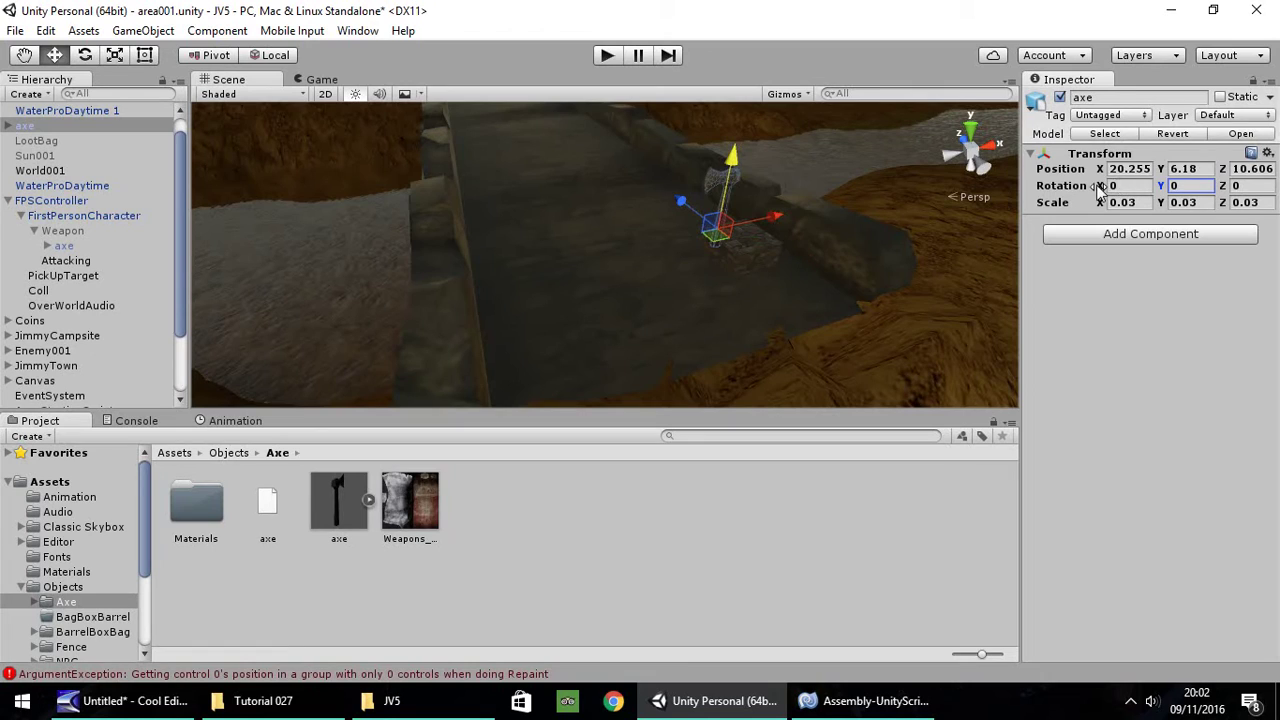
left_click_drag(1100, 186, 483, 279)
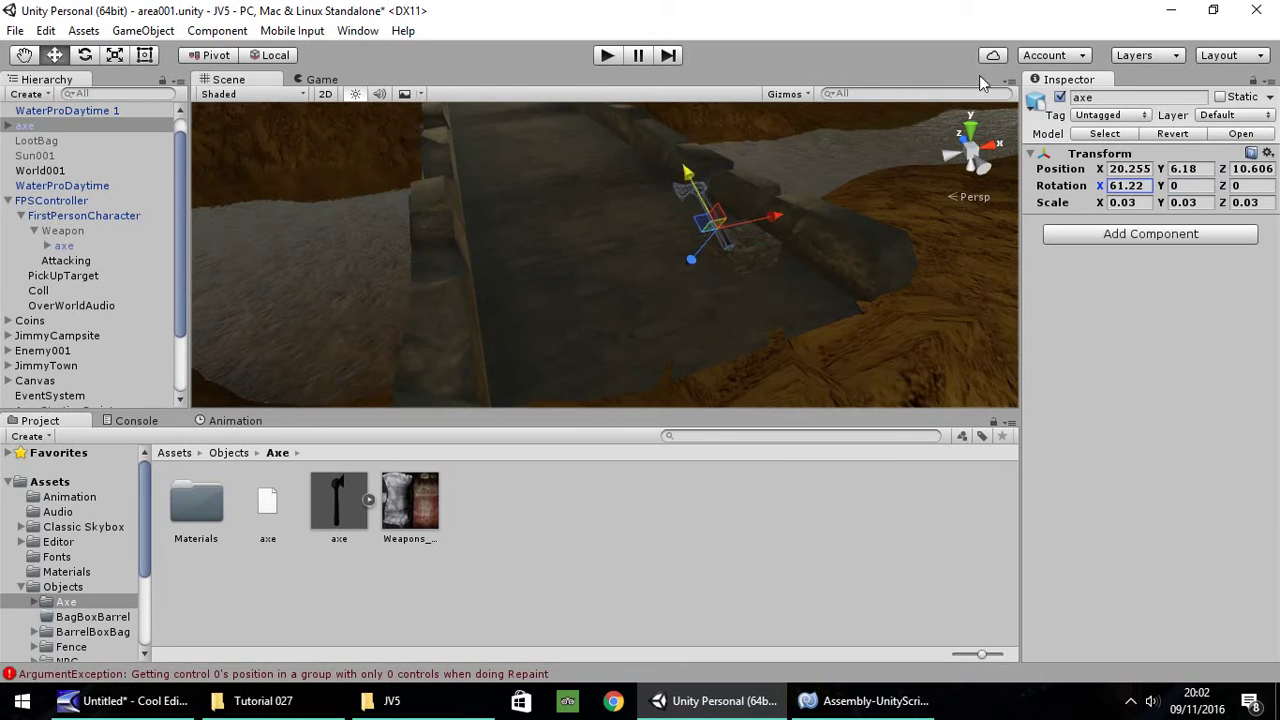
left_click(1127, 186)
type("90")
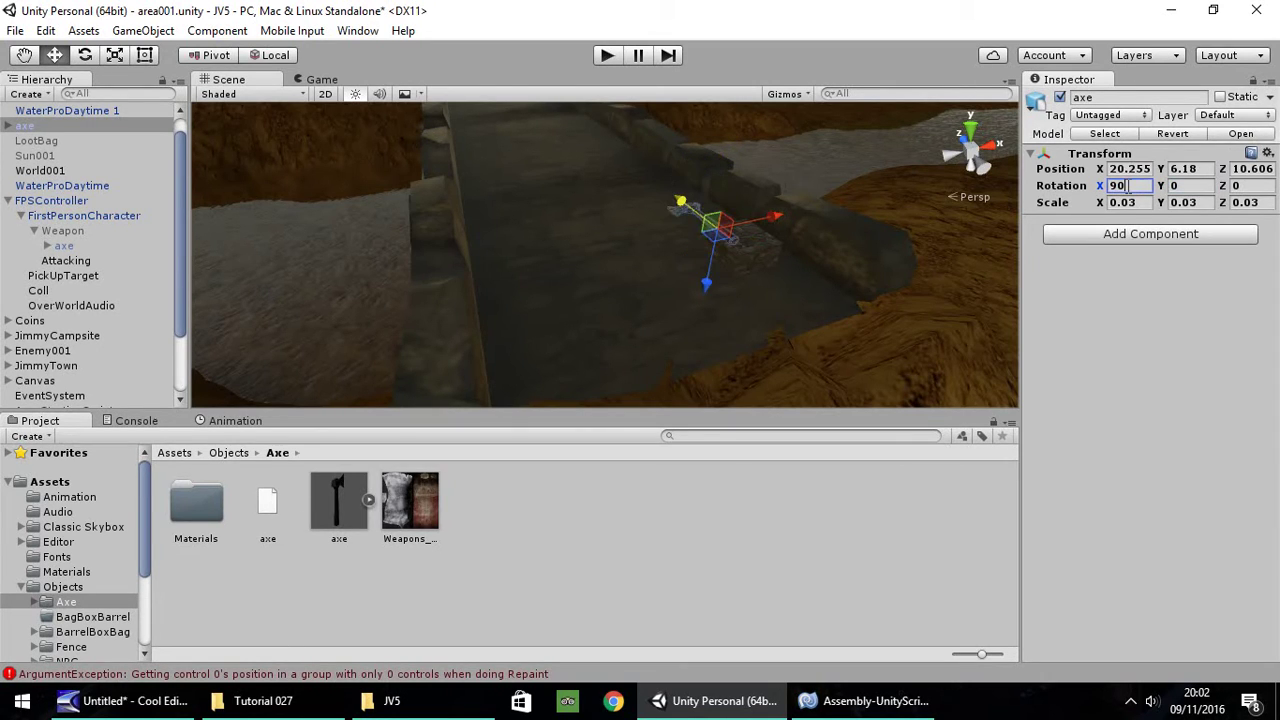
mouse_move(705, 280)
left_mouse_down()
mouse_move(820, 254)
mouse_move(737, 312)
mouse_move(742, 291)
left_mouse_up()
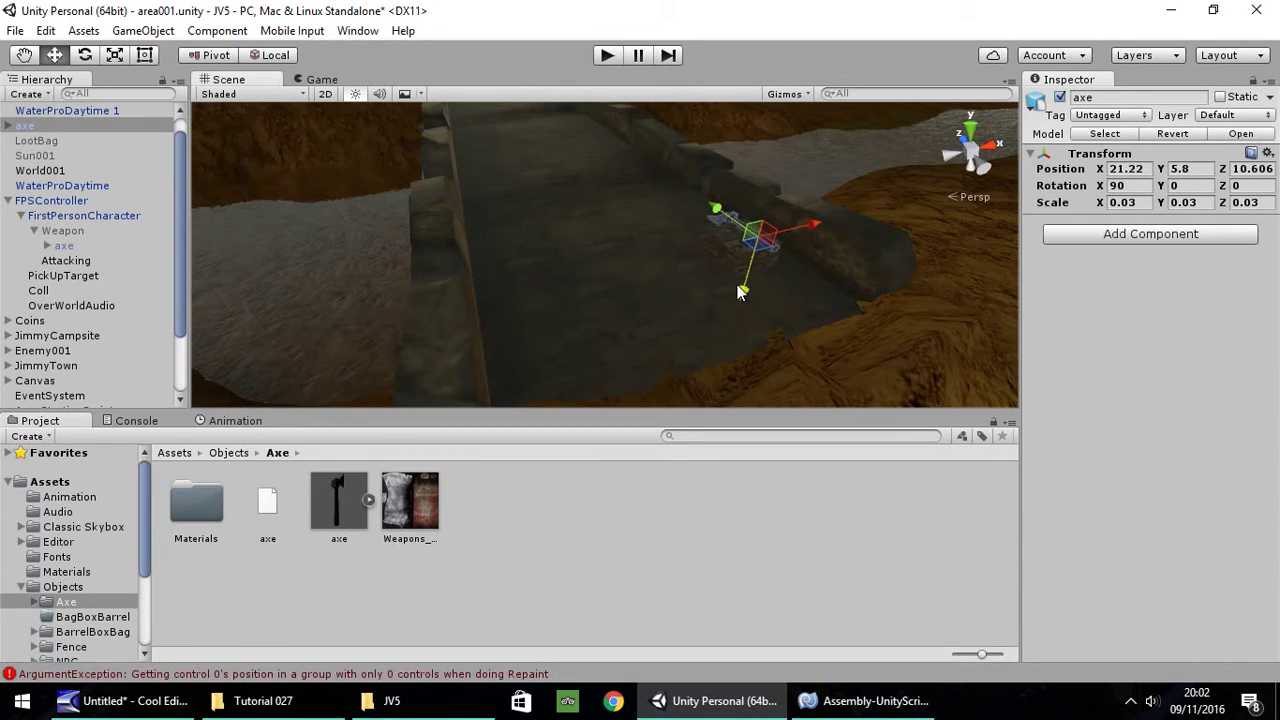
left_click_drag(1162, 186, 50, 118)
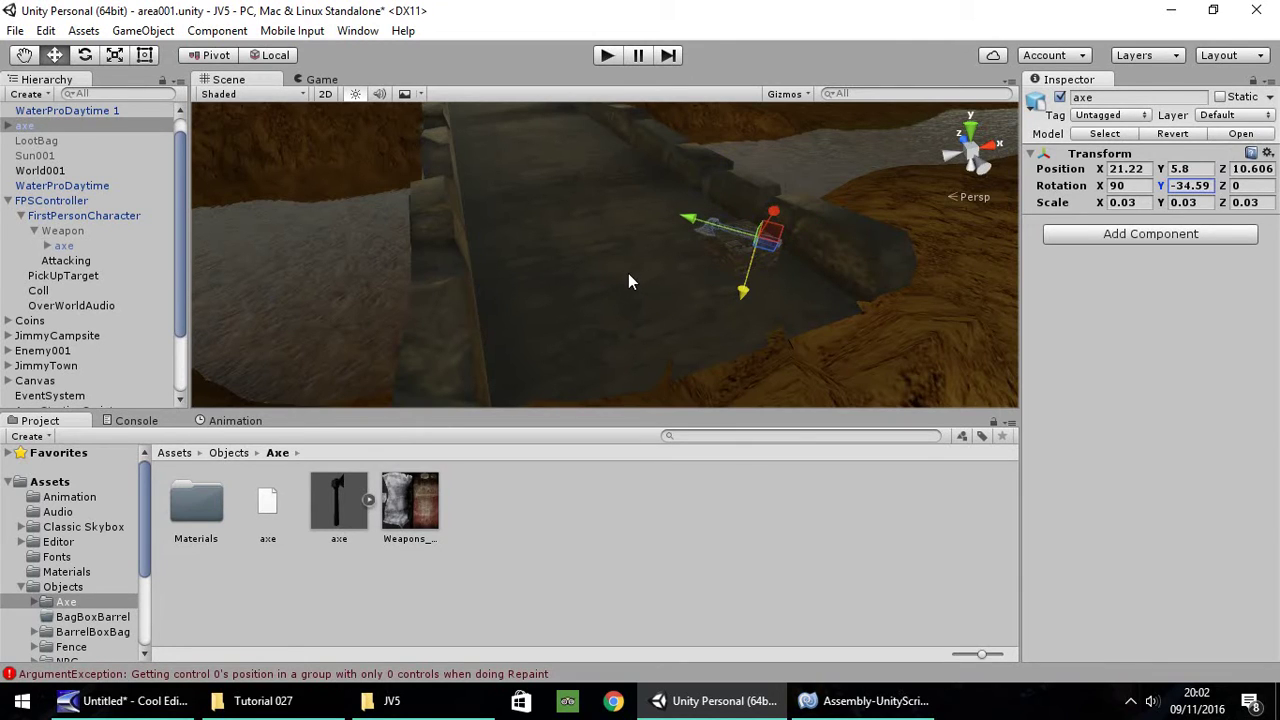
middle_click_drag(628, 281, 619, 138)
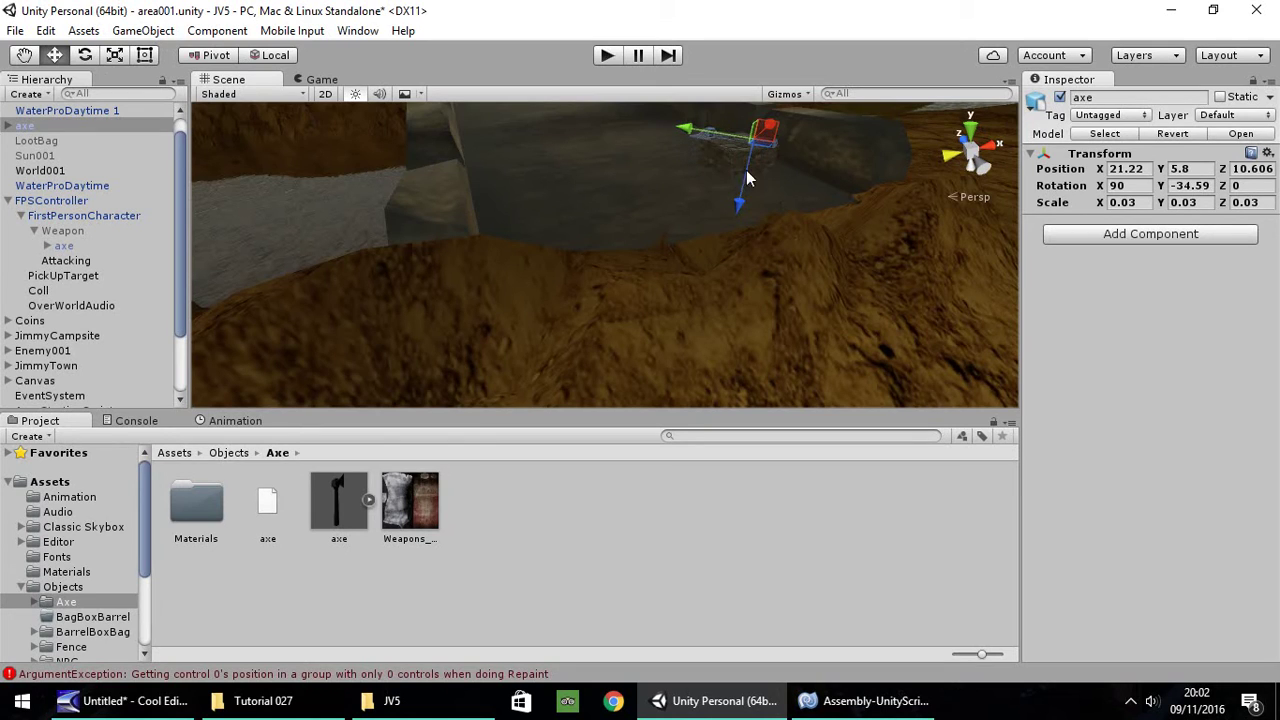
Add a UI Text object to the Canvas and rename it TextDisplay.
left_click(142, 31)
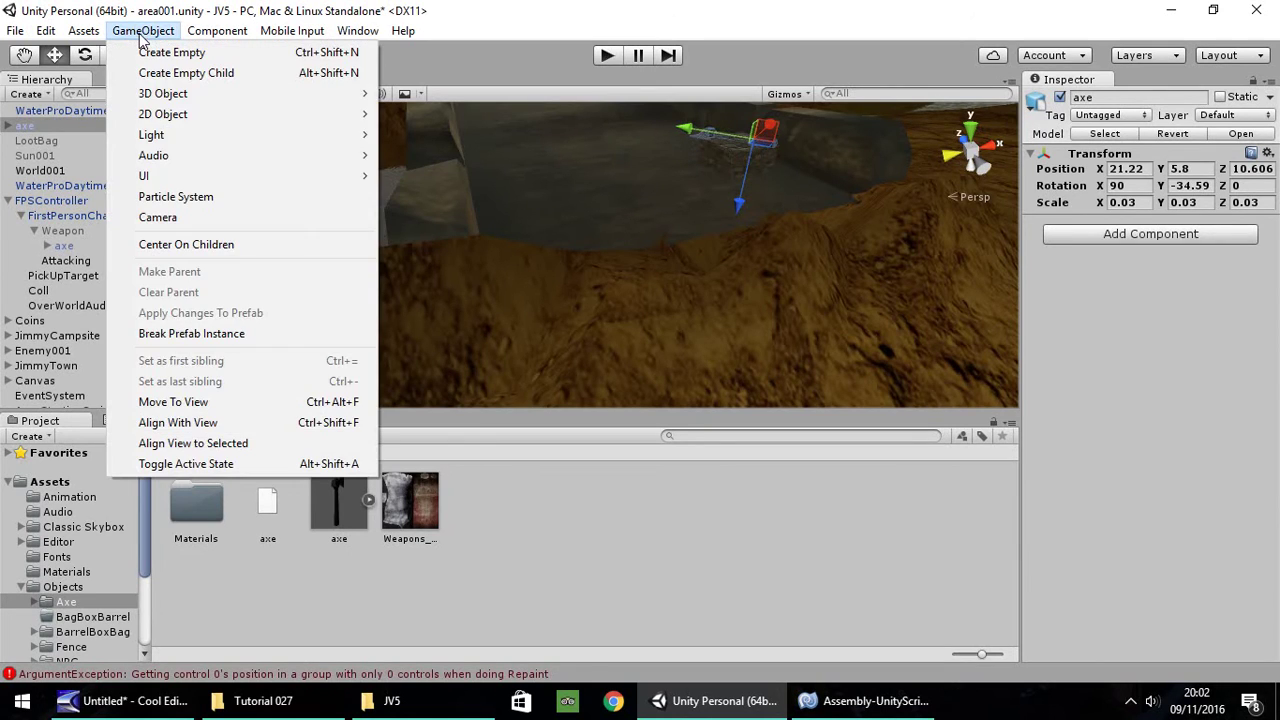
left_click(420, 176)
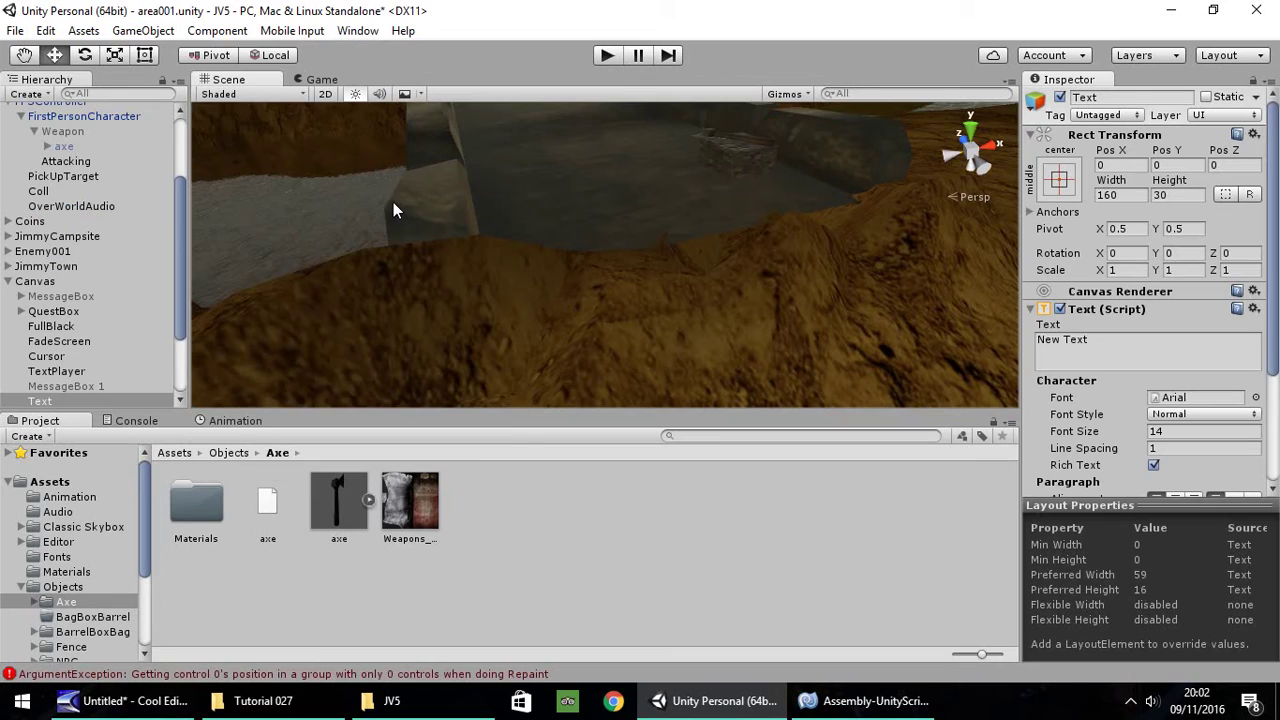
scroll(95, 350, "down", 2)
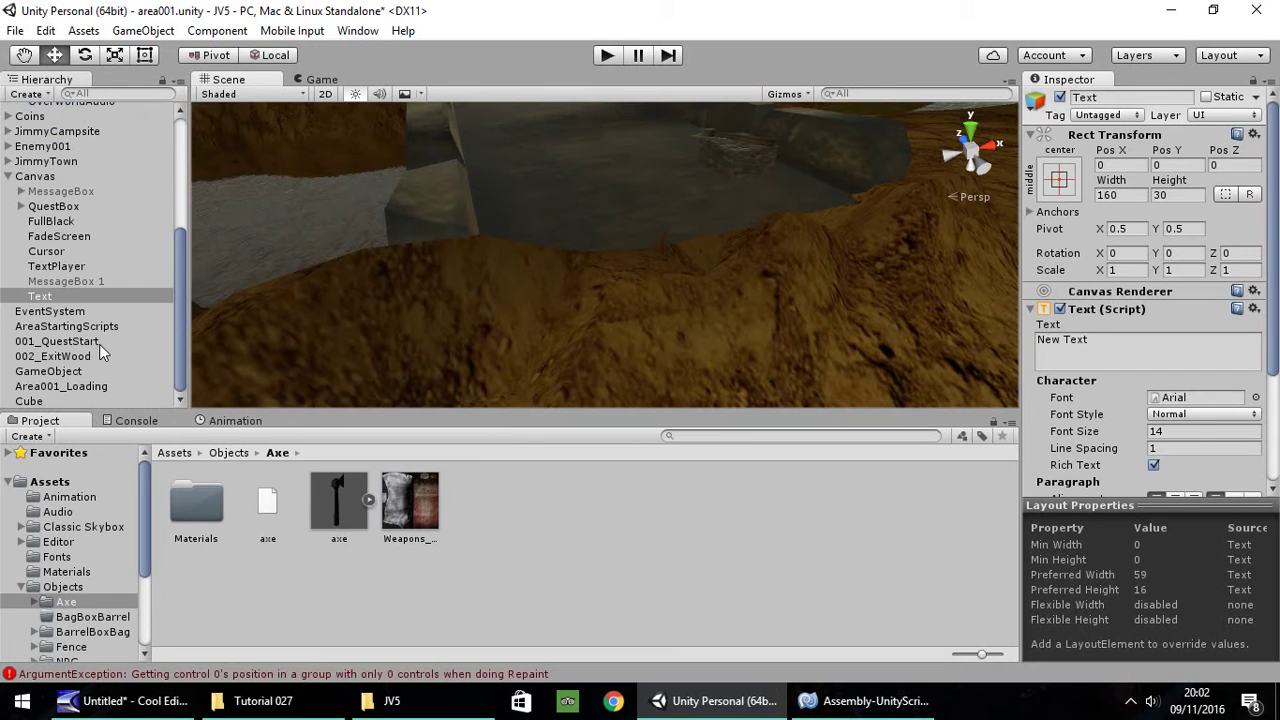
right_click(40, 297)
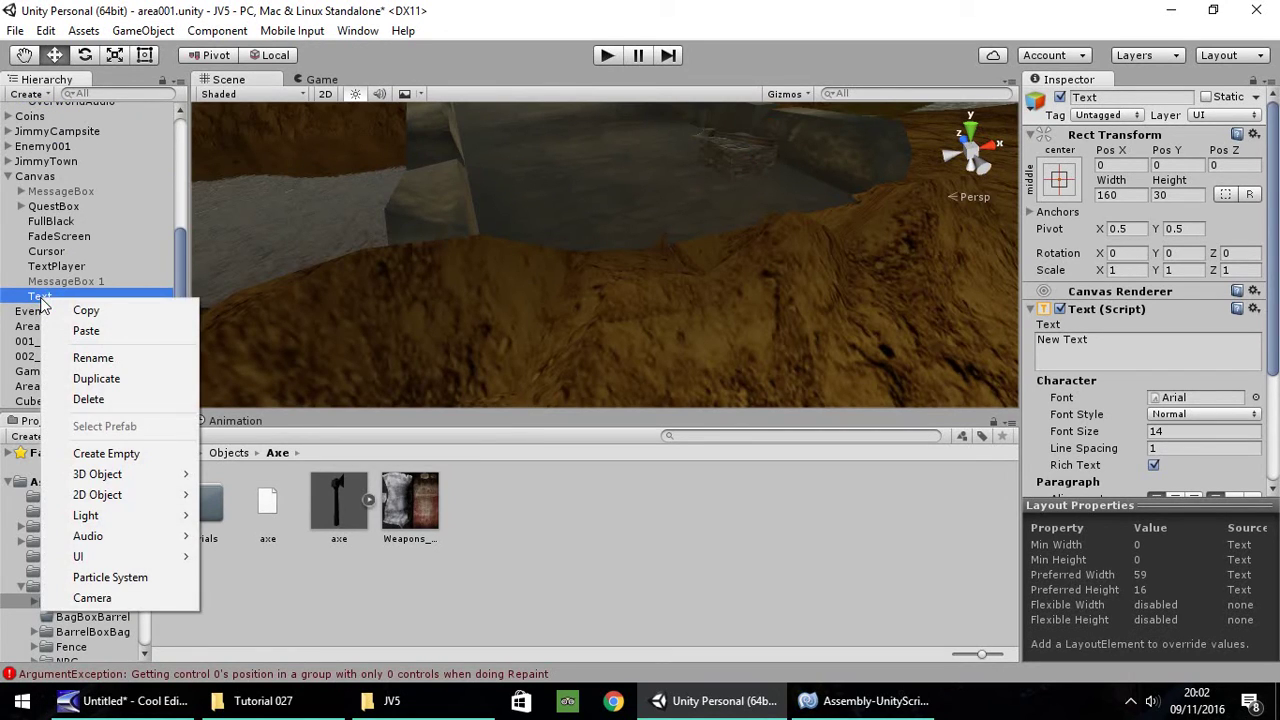
left_click(108, 358)
type("T")
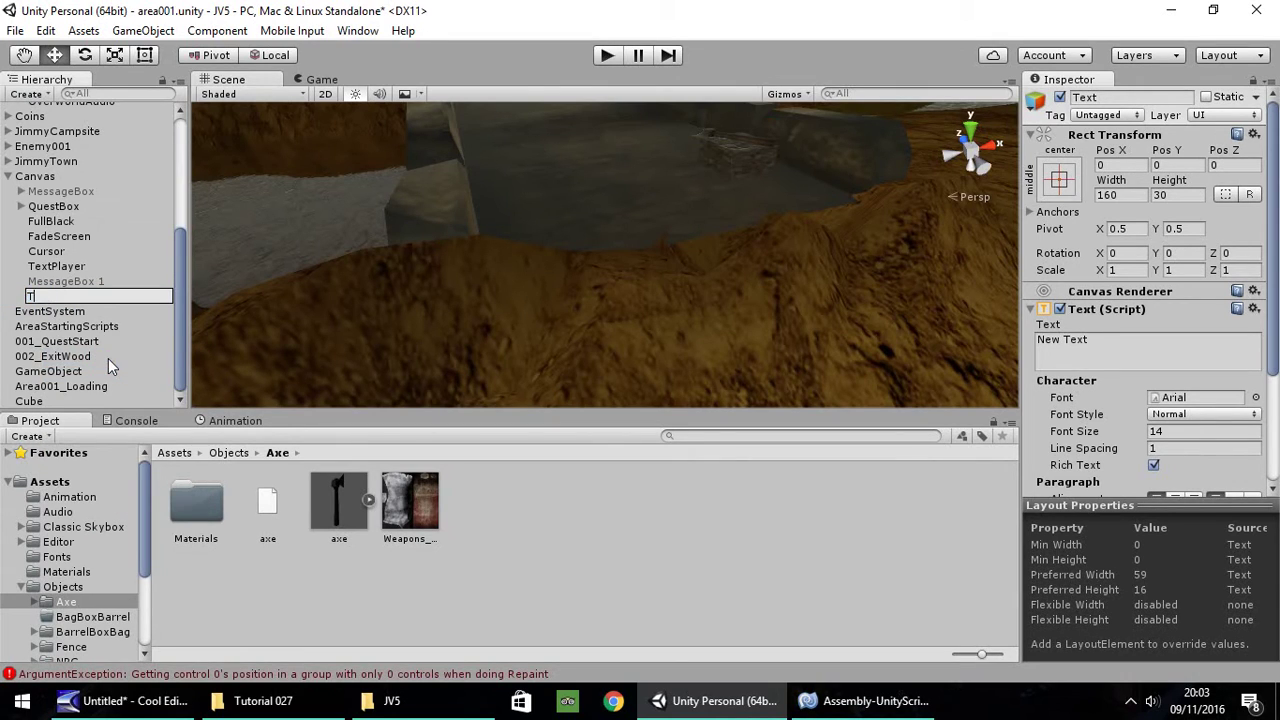
type("extDispla")
type("y")
key("Return")
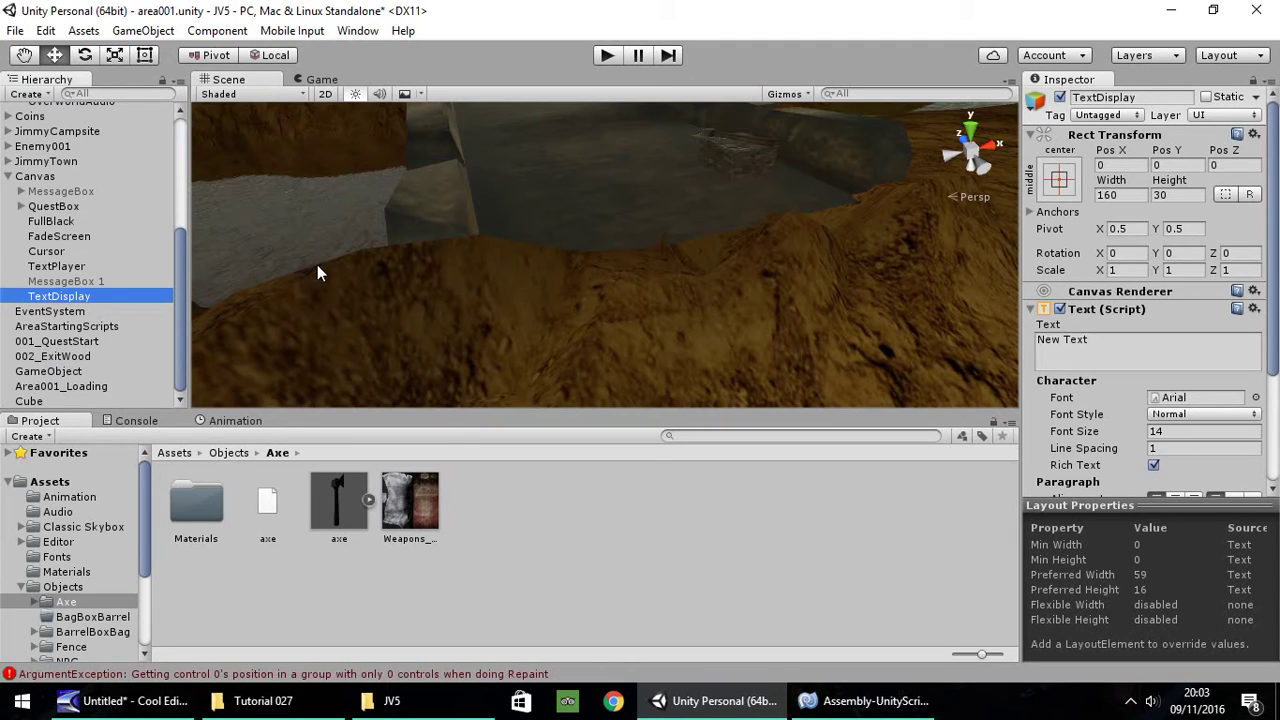
Try changing TextDisplay's text to 0, then undo back to New Text.
left_click(1148, 346)
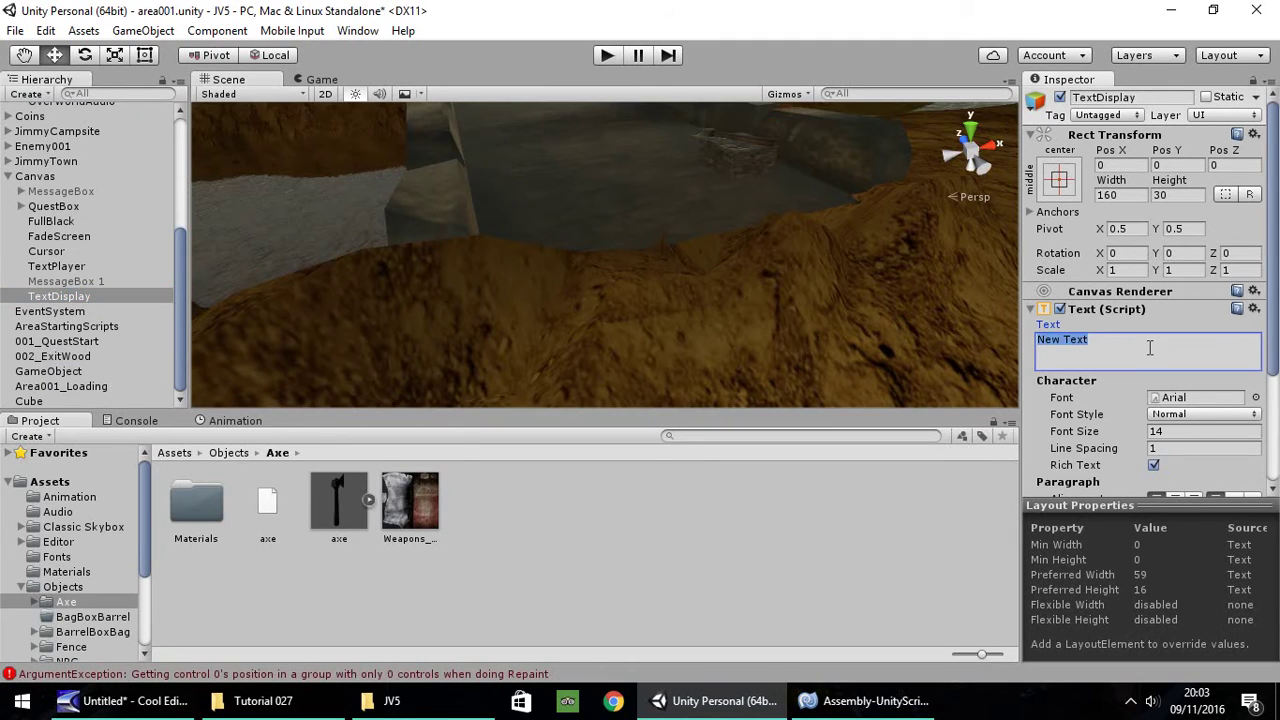
type("0")
key("ctrl+z")
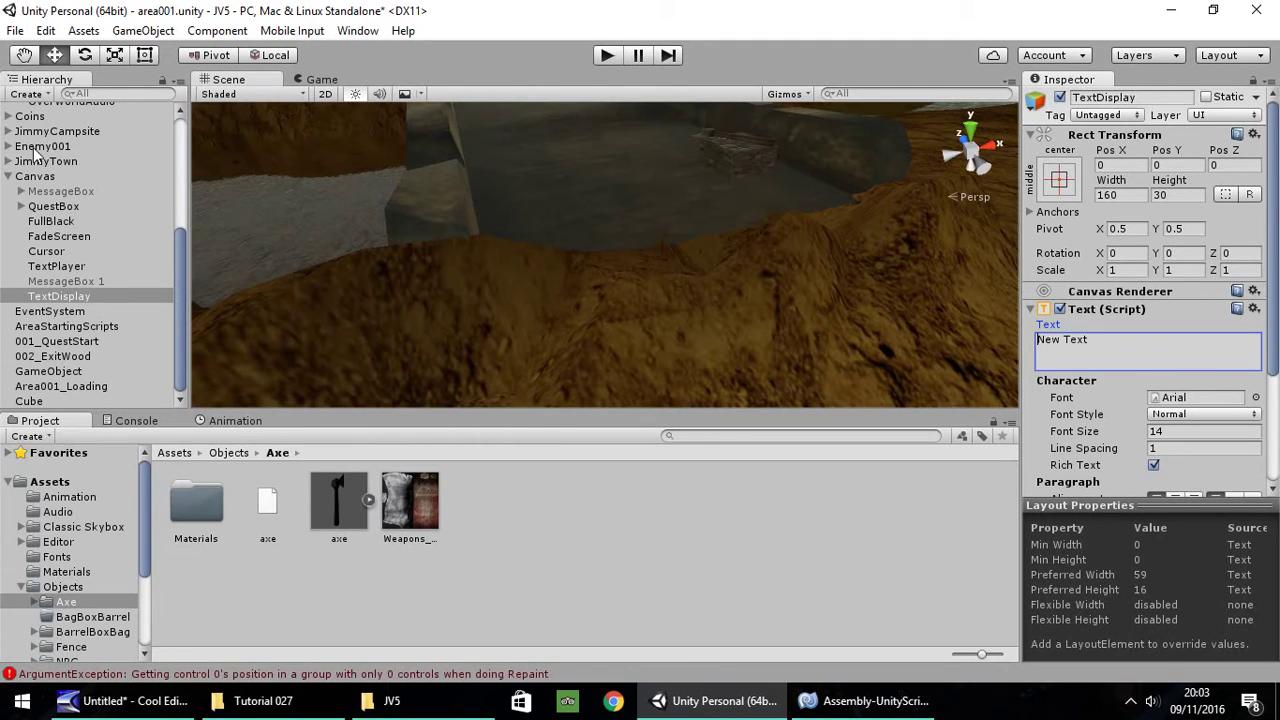
Frame TextDisplay in the scene and move it down to Pos Y -30.
double_click(71, 294)
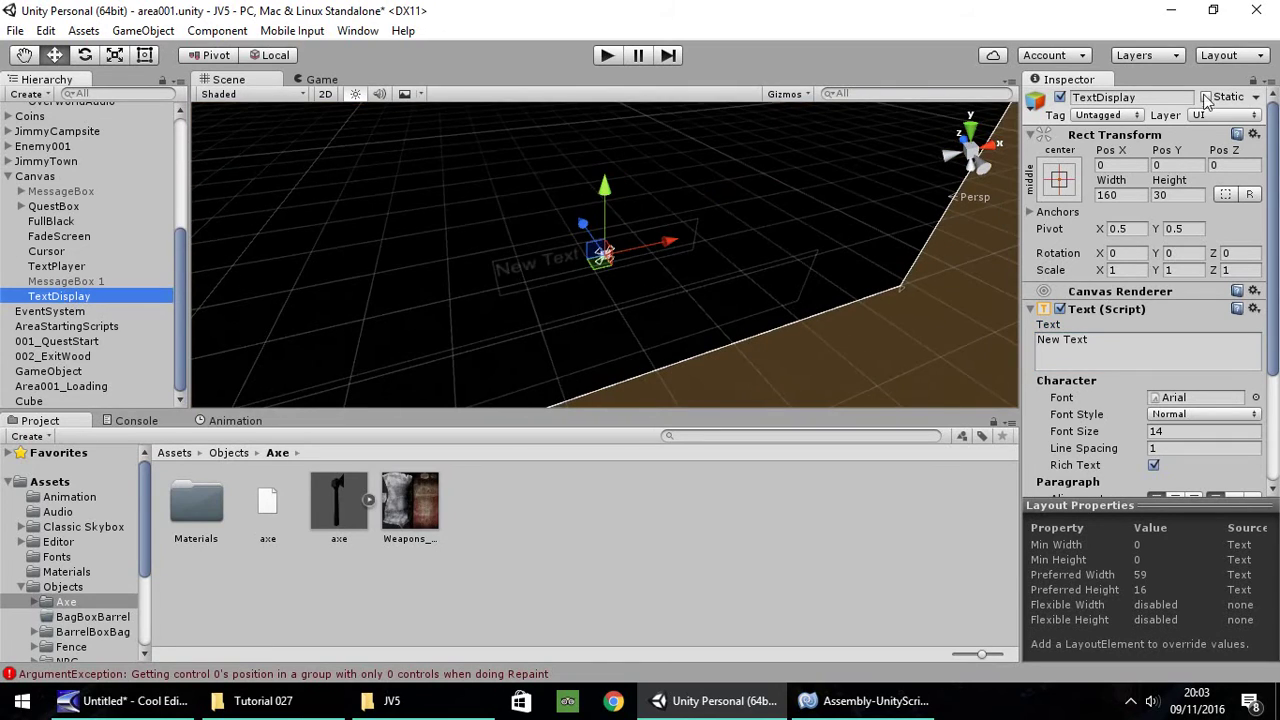
left_click(1061, 180)
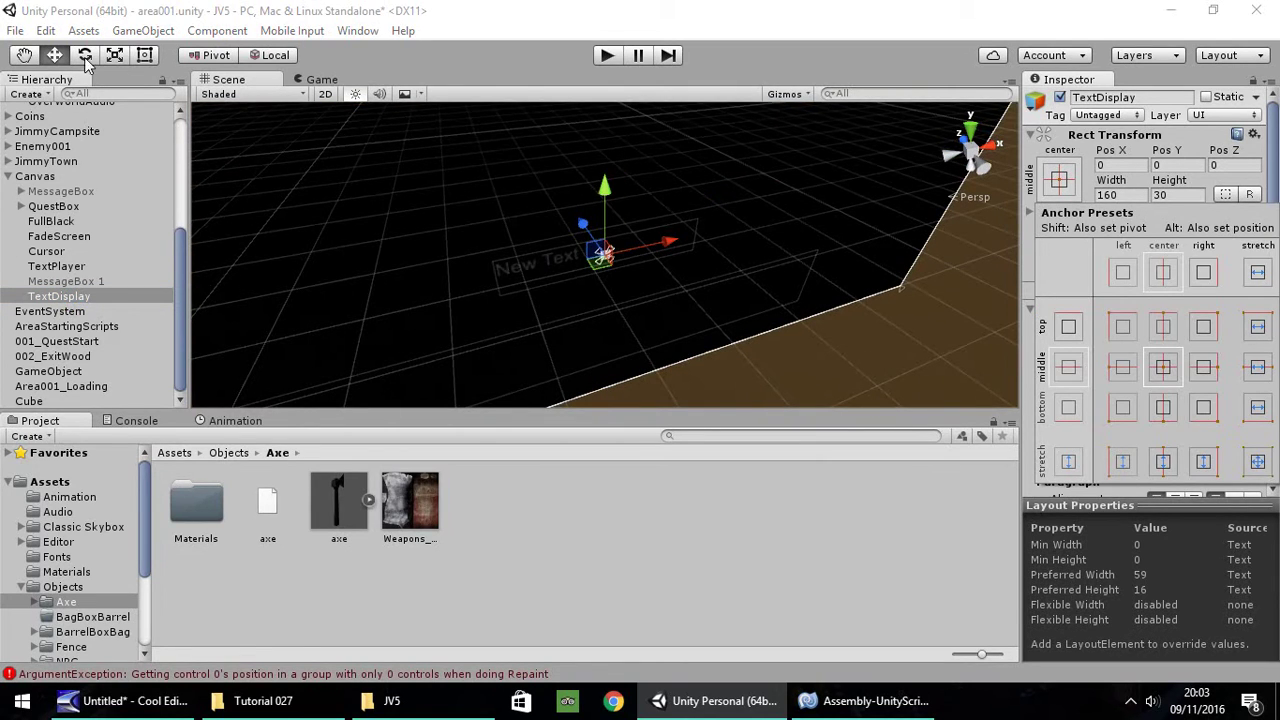
mouse_move(570, 240)
left_mouse_down("alt")
mouse_move(520, 240)
mouse_move(528, 210)
mouse_move(764, 311)
left_mouse_up("alt")
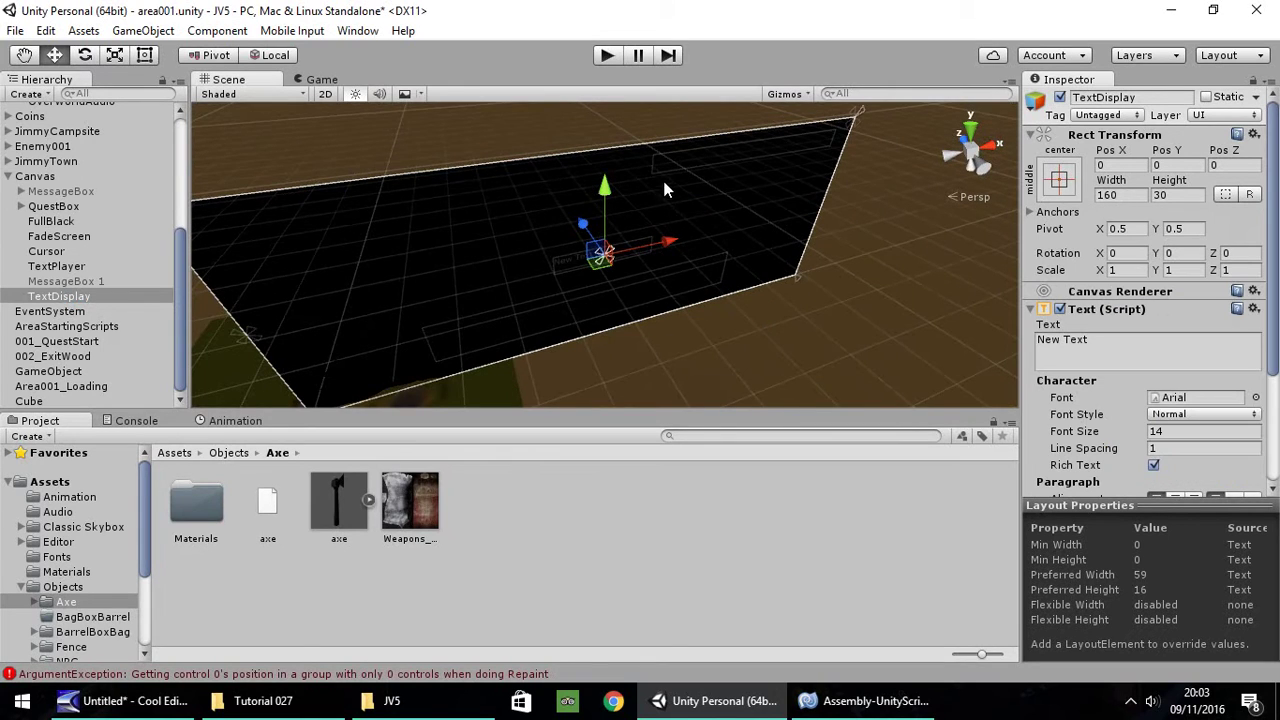
mouse_move(662, 176)
left_mouse_down("alt")
mouse_move(727, 270)
mouse_move(668, 218)
mouse_move(640, 150)
left_mouse_up("alt")
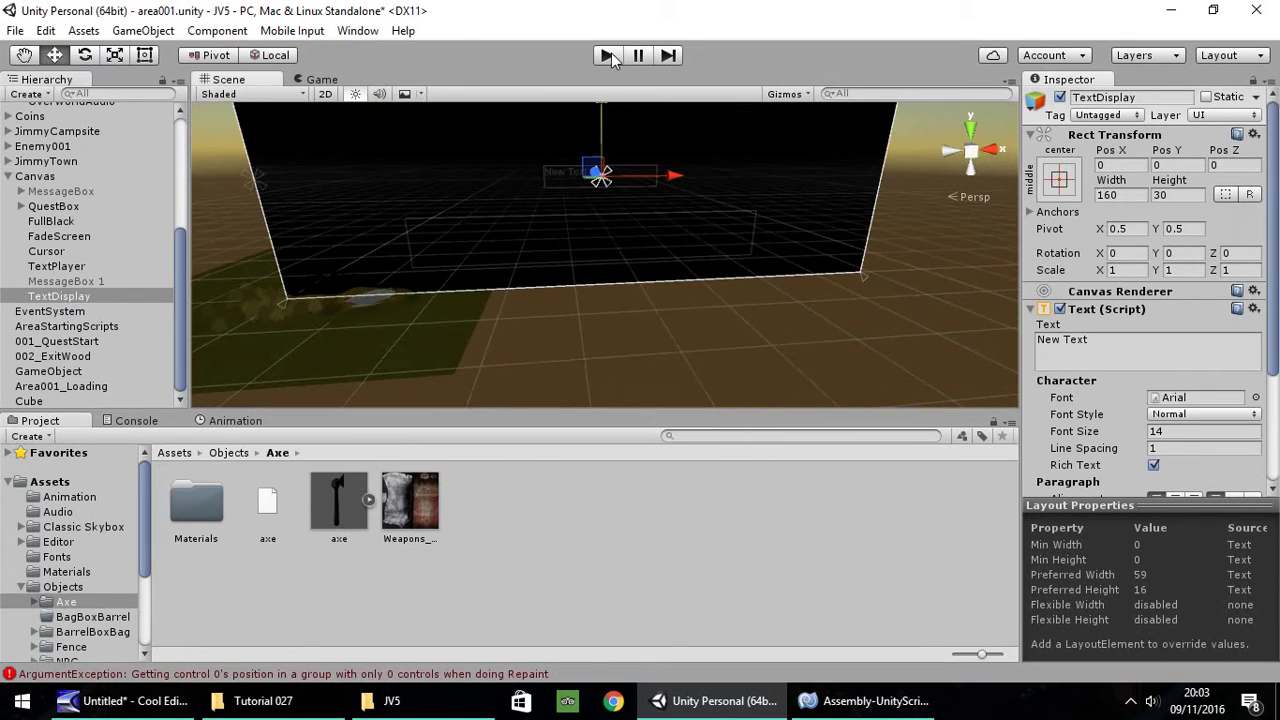
left_click_drag(601, 112, 601, 130)
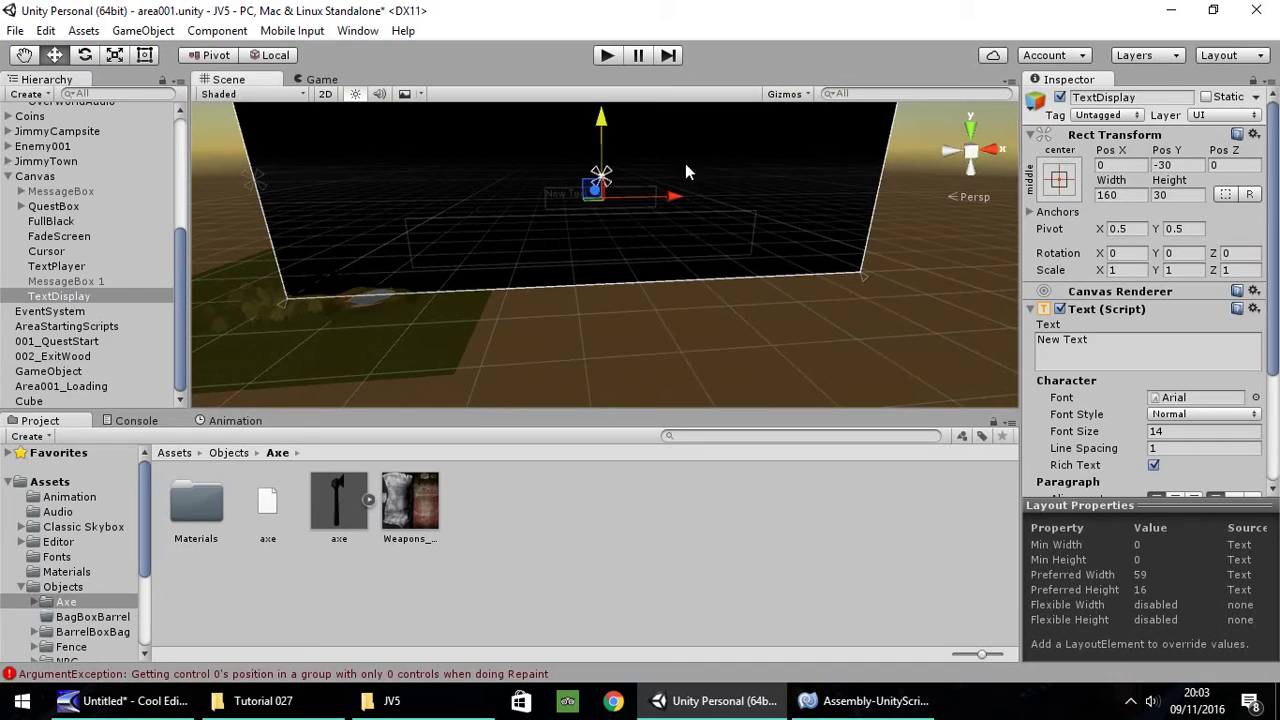
Centre-align TextDisplay's text and set its width to 200.
scroll(1160, 360, "down", 3)
left_click(1176, 333)
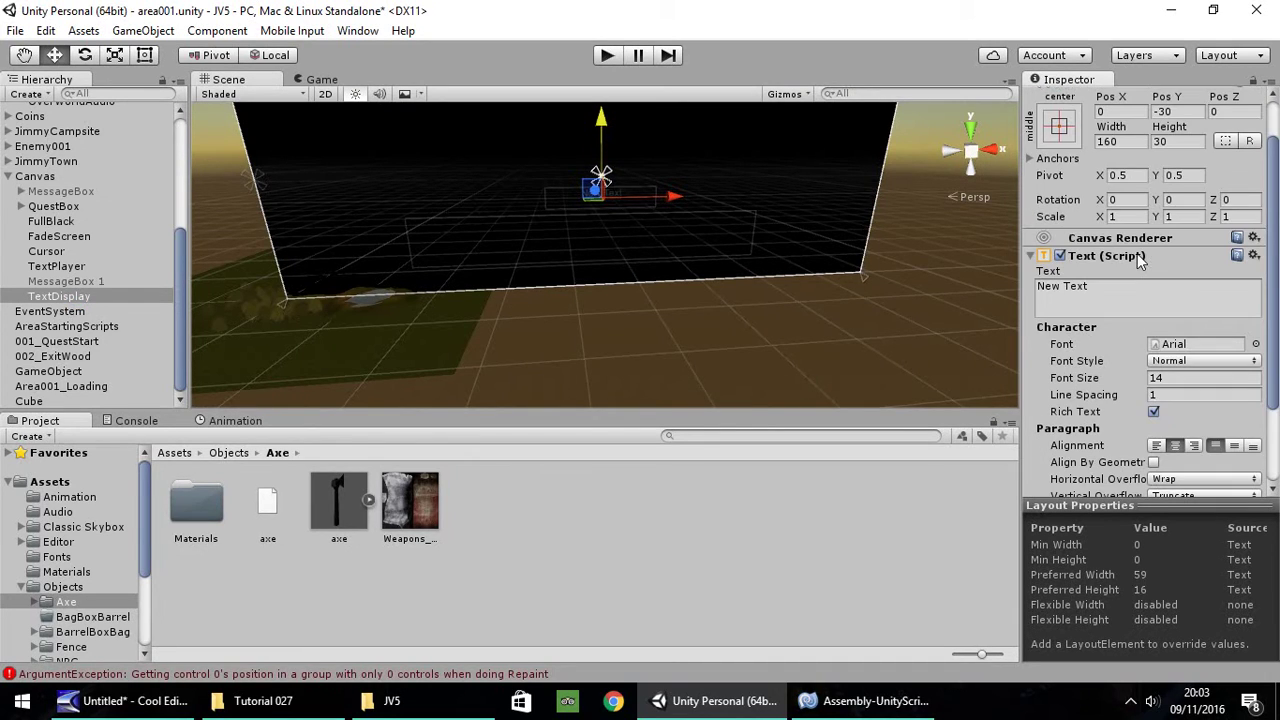
scroll(1145, 262, "up", 3)
left_click(1132, 142)
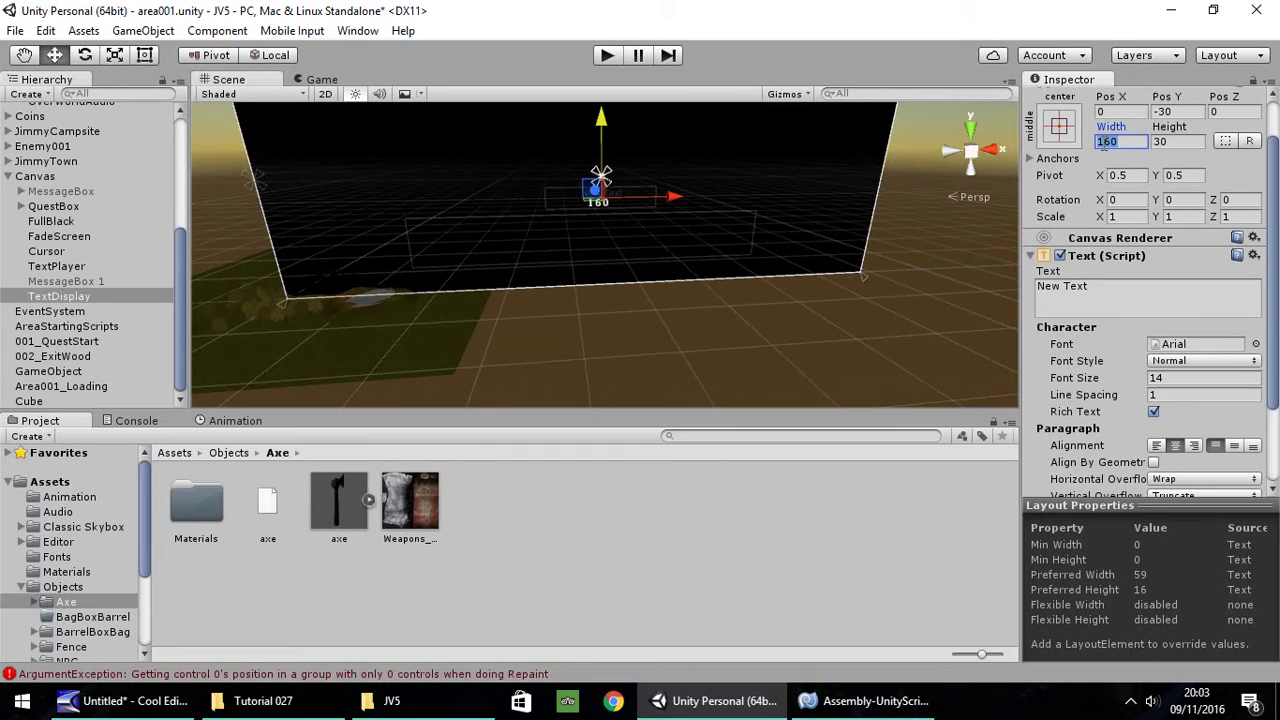
type("2000")
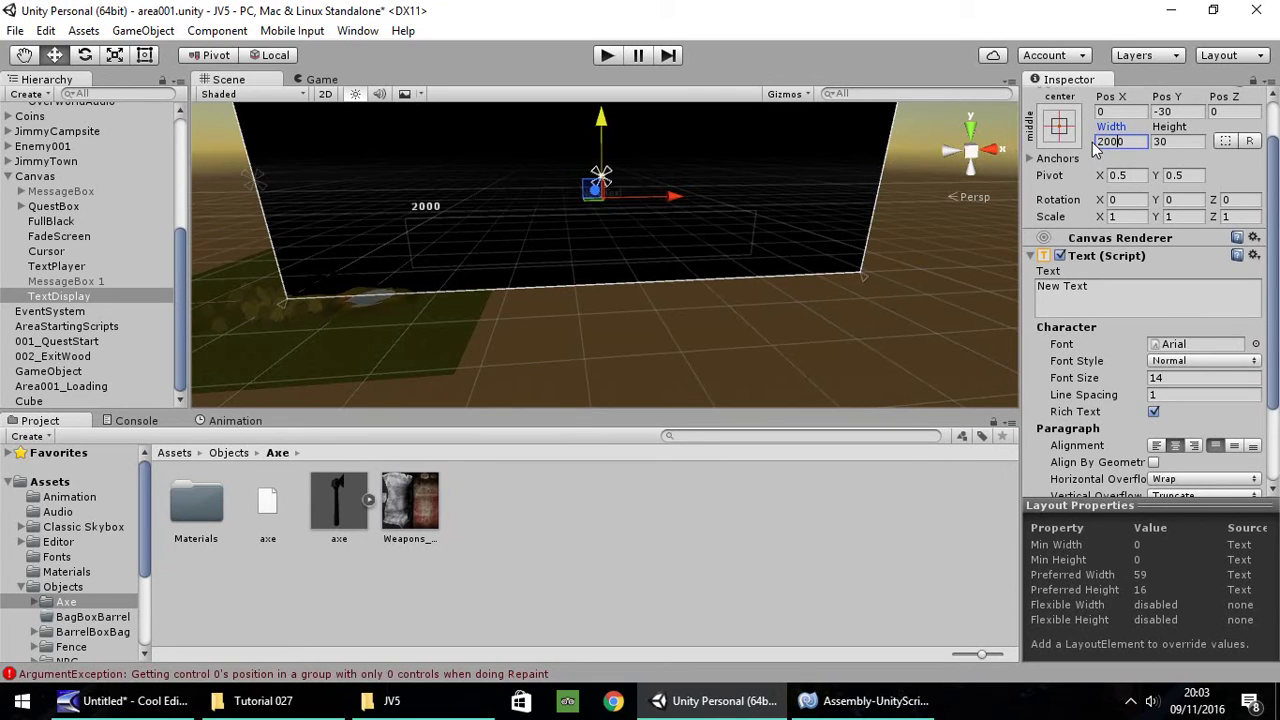
key("BackSpace")
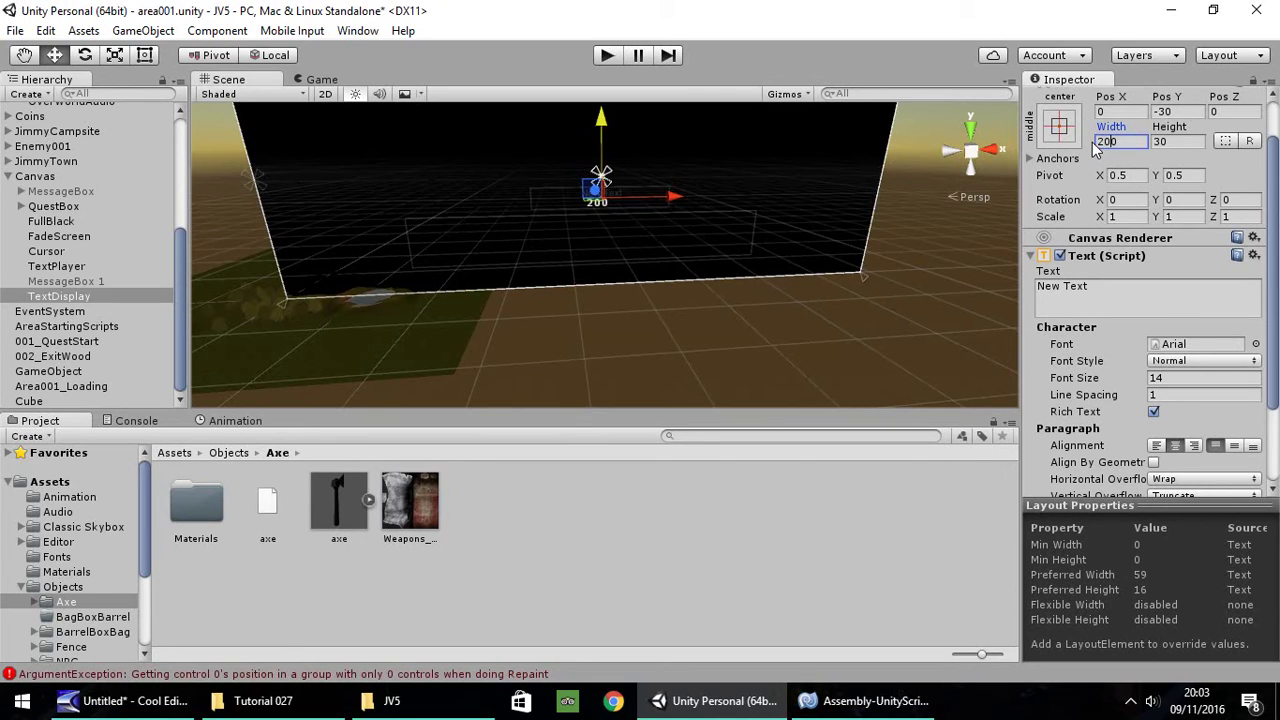
Set TextDisplay's text colour to white (FFFFFFFF) and check it in a Play test run.
scroll(1270, 386, "down", 3)
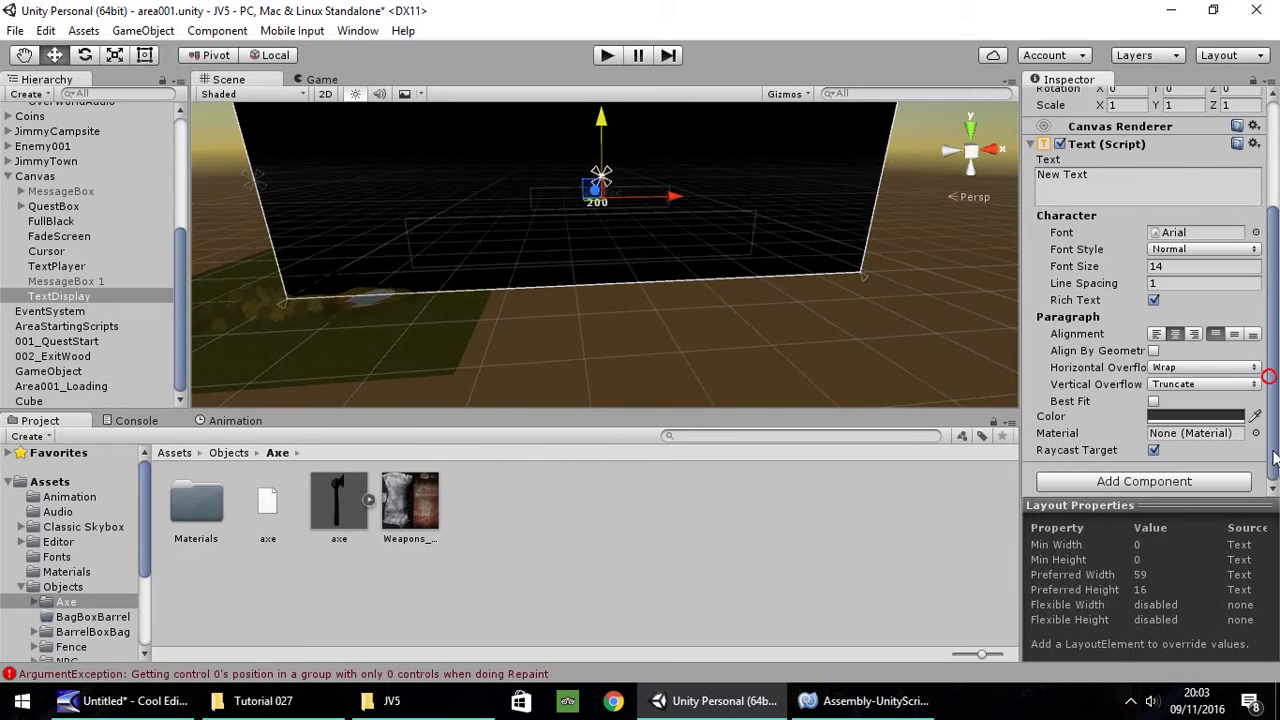
left_click(1226, 416)
left_click_drag(59, 124, 23, 96)
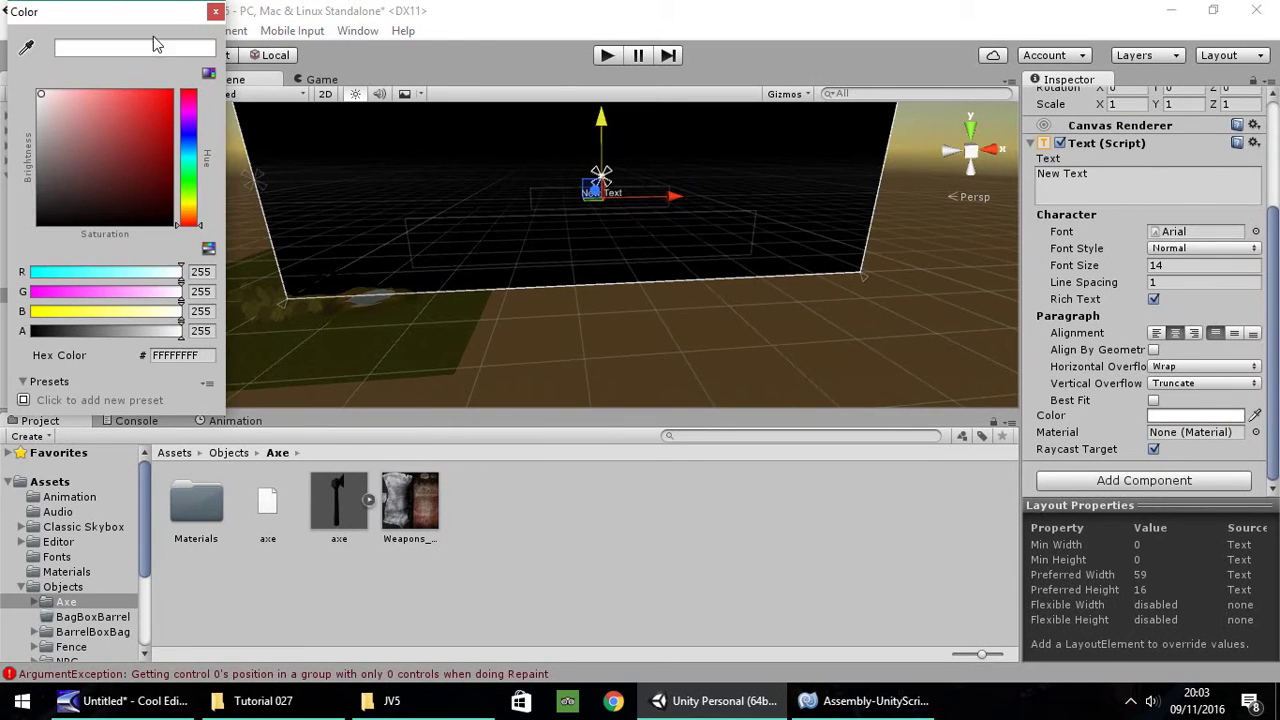
left_click(215, 12)
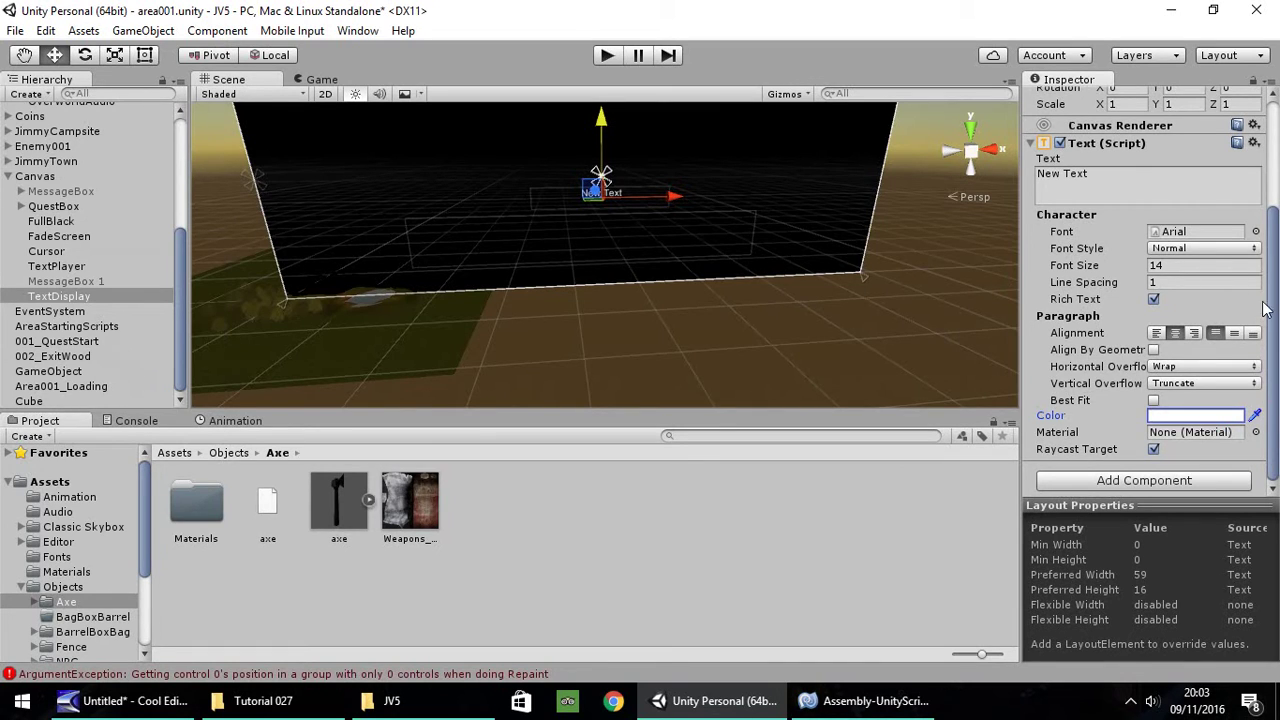
left_click(610, 56)
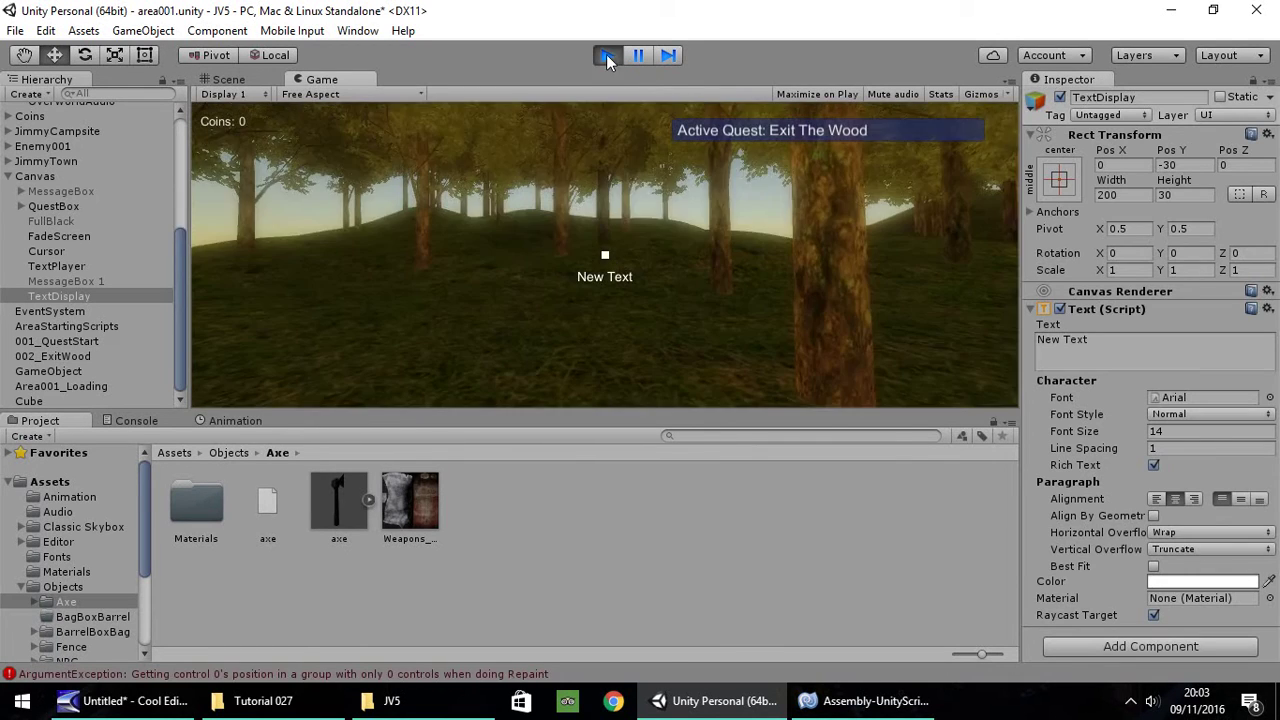
left_click(606, 55)
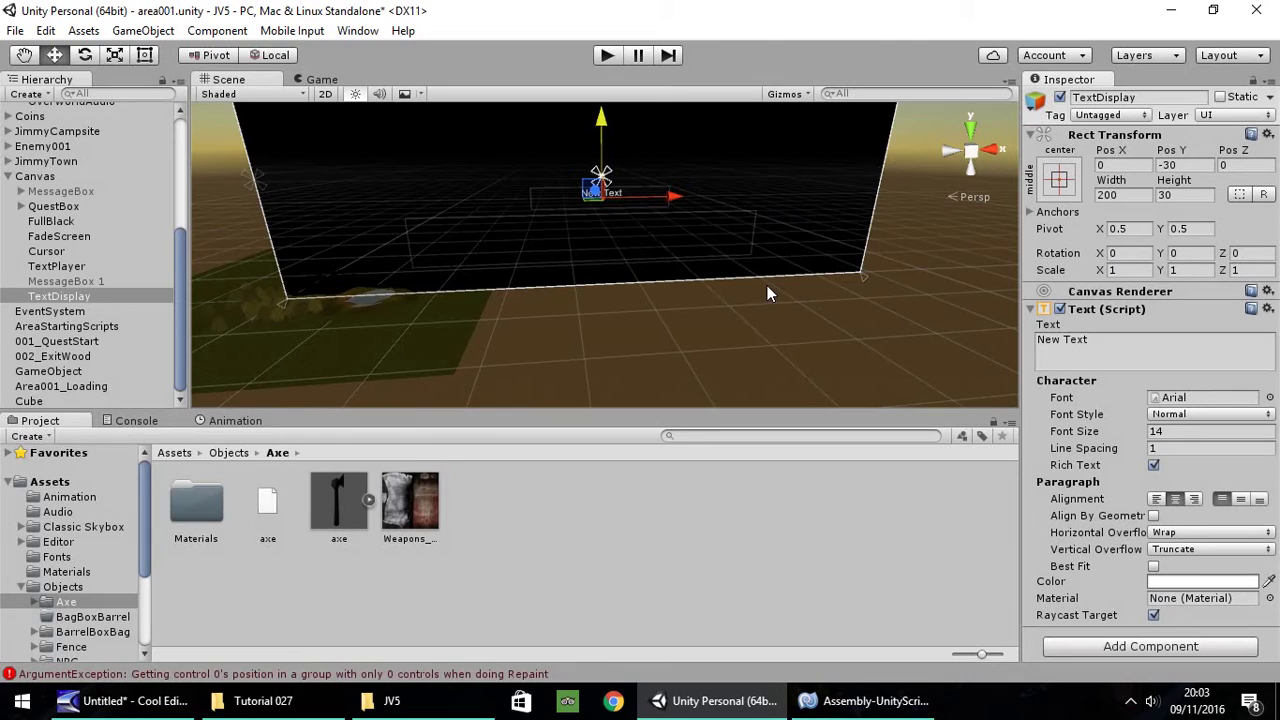
Clear TextDisplay's New Text to blank, then browse to the Scripts folder.
left_click(1110, 343)
key("BackSpace")
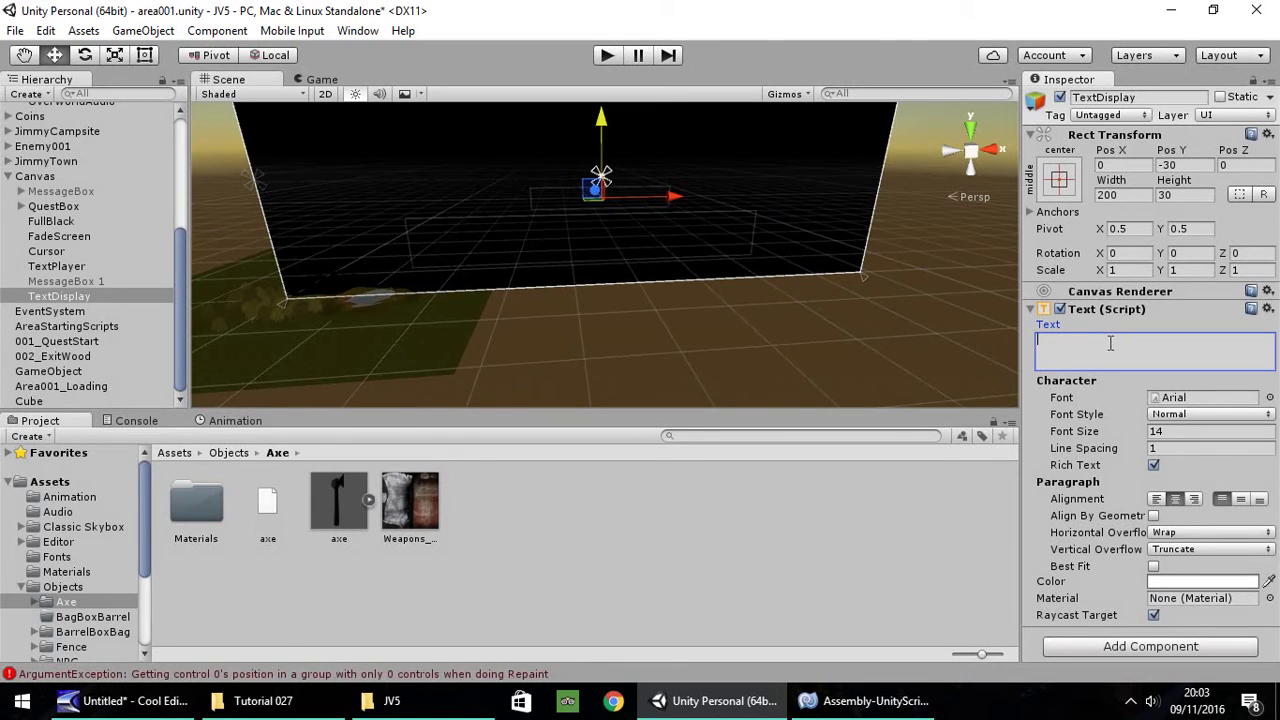
left_click(62, 296)
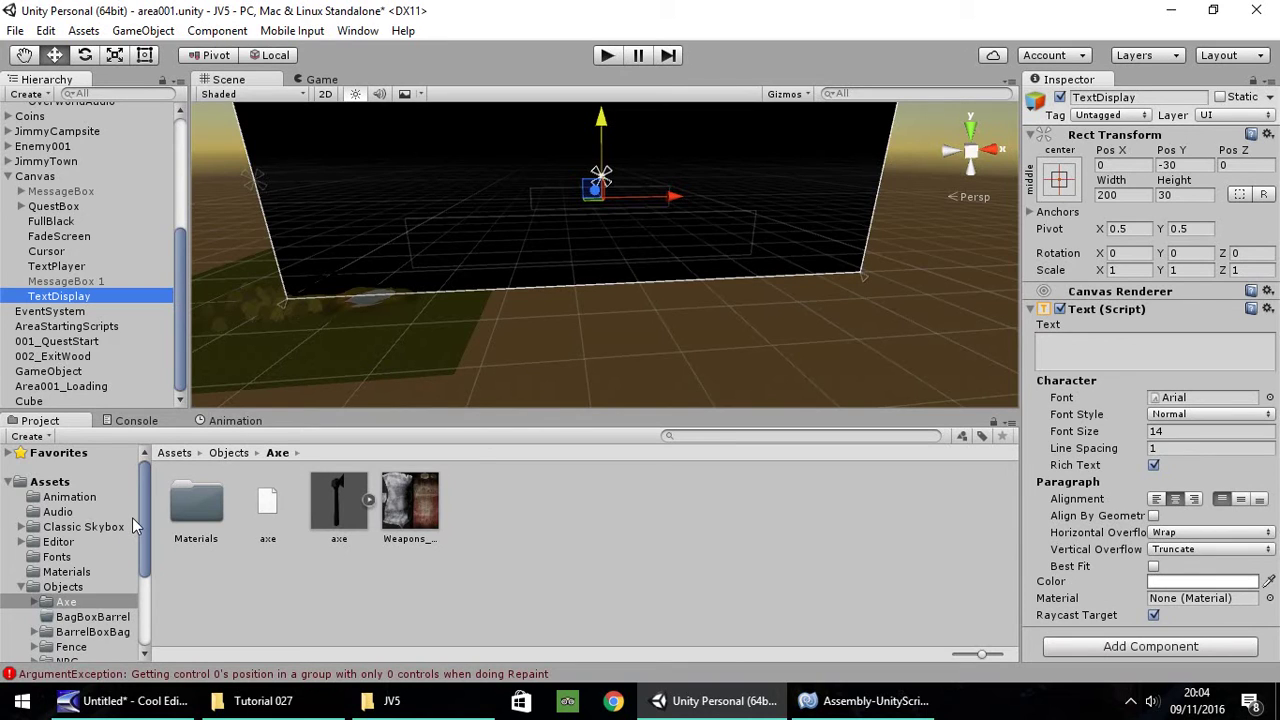
left_click_drag(146, 520, 147, 582)
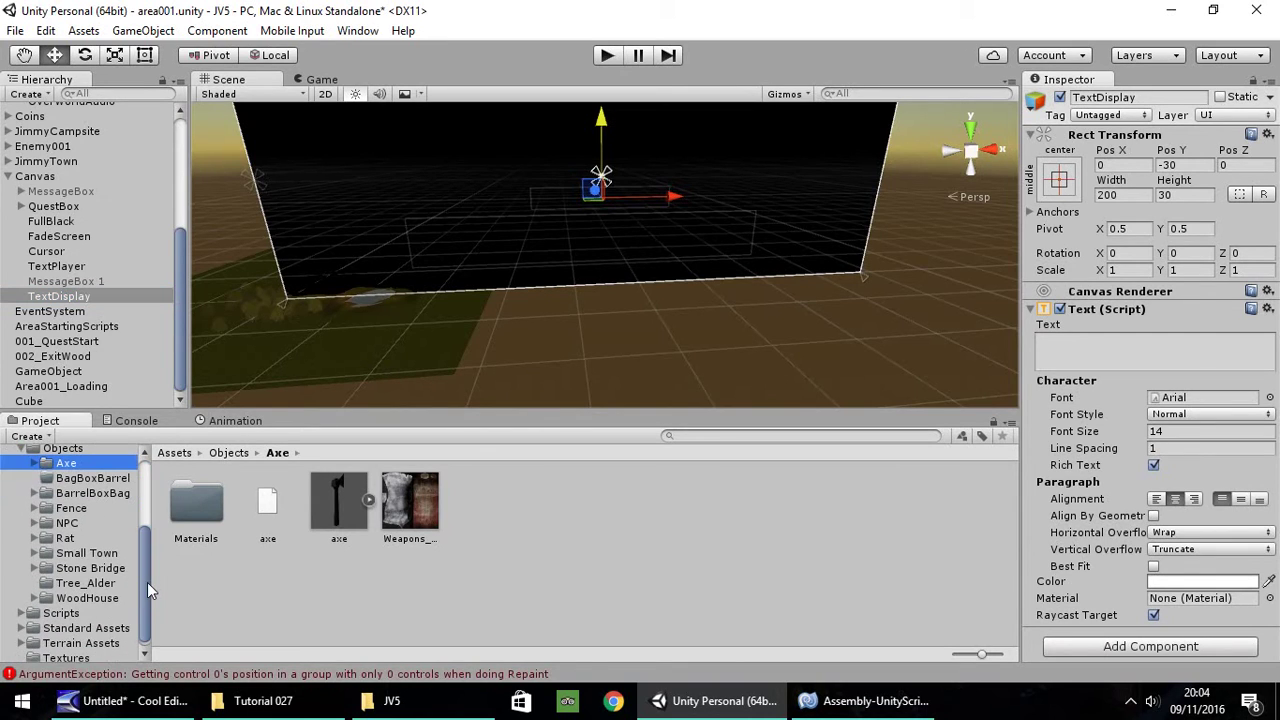
left_click(68, 613)
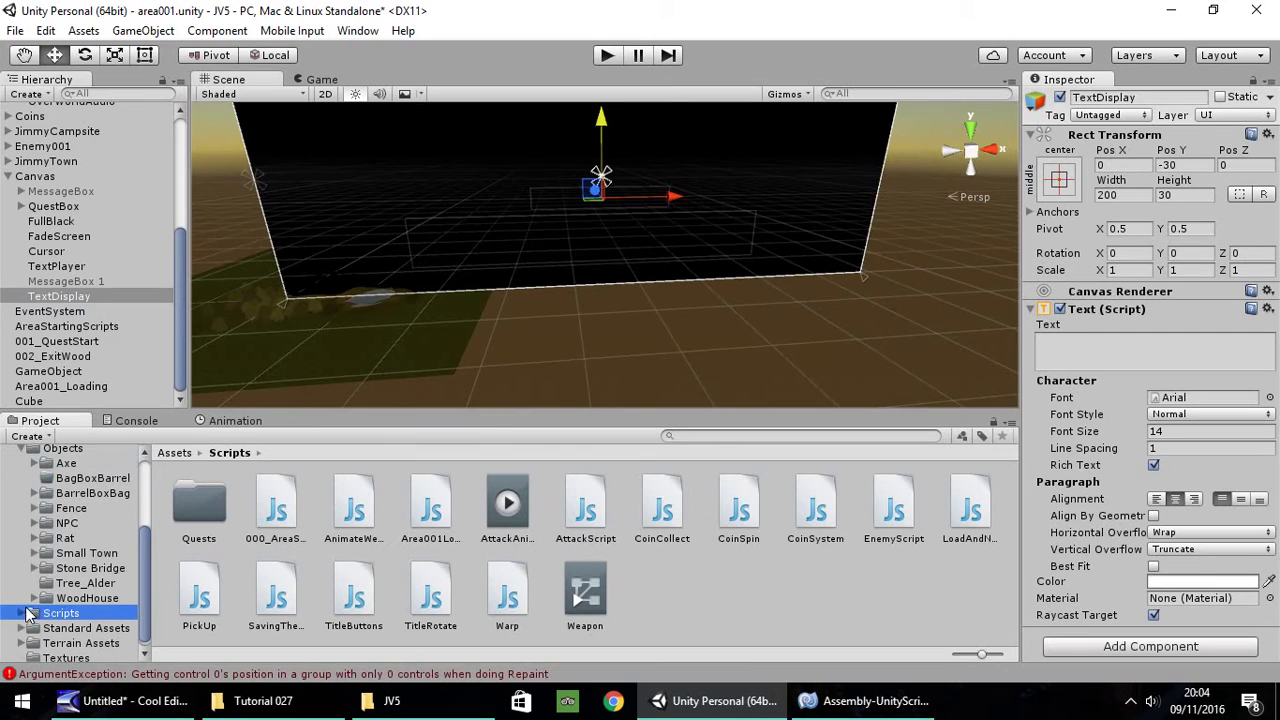
Create a JavaScript asset named PlayerCasting in Scripts and open it in MonoDevelop.
right_click(665, 592)
mouse_move(721, 247)
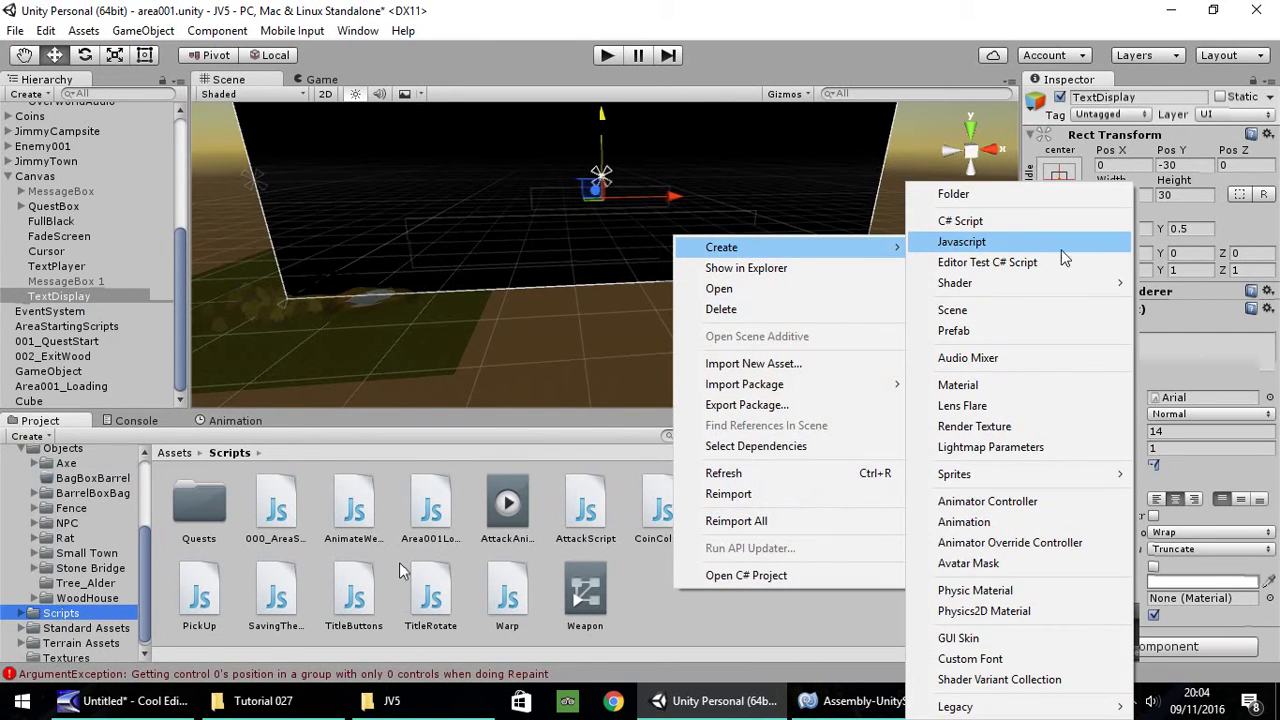
left_click(968, 244)
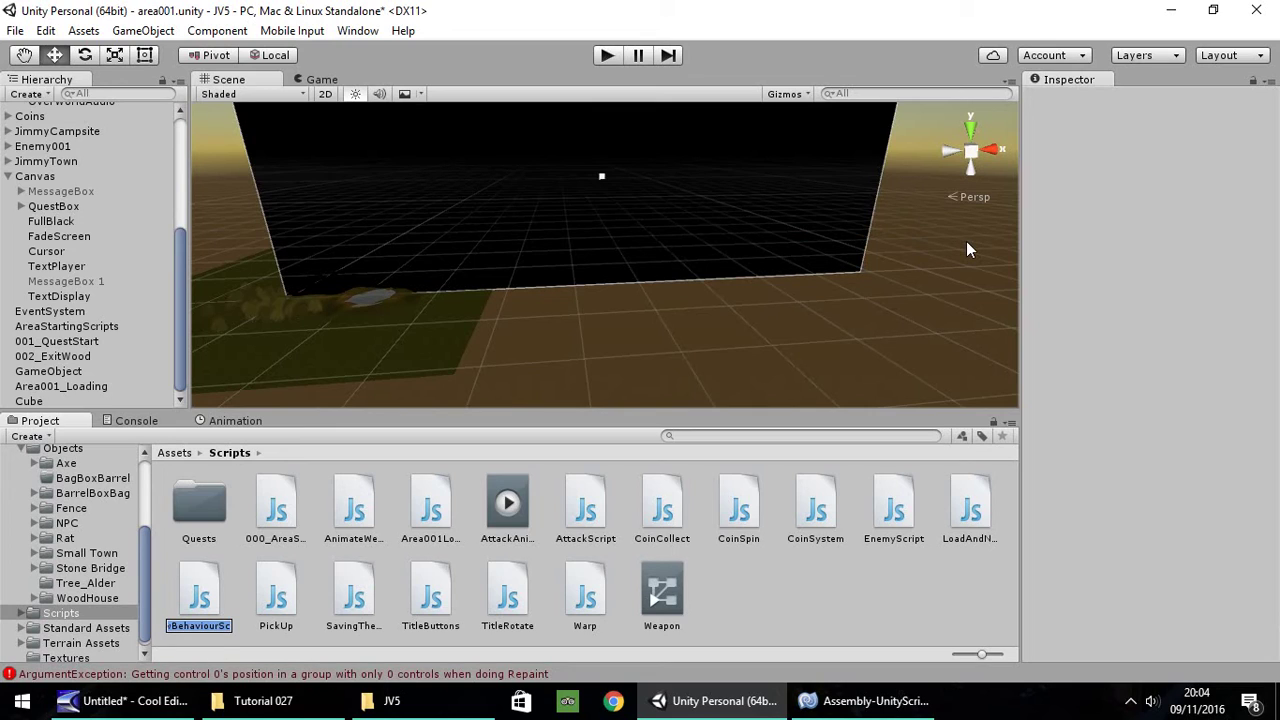
type("Pla")
type("yerCast")
type("ing")
key("Return")
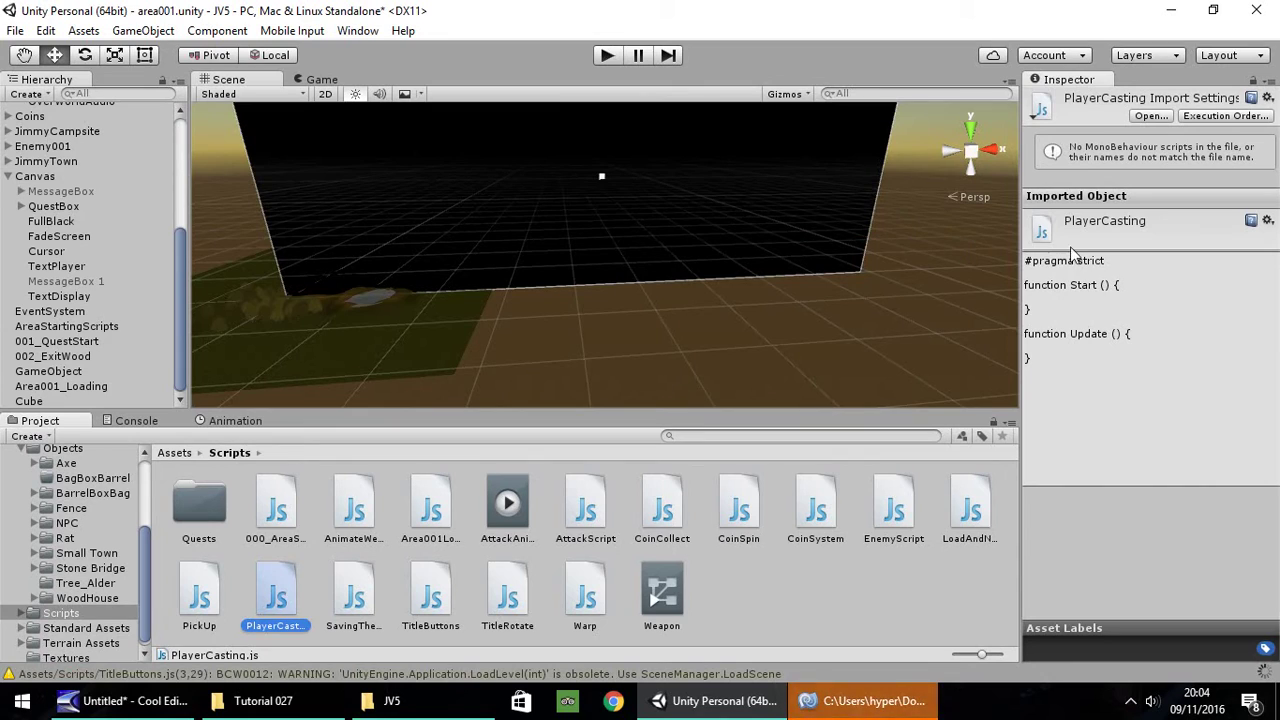
left_click(866, 700)
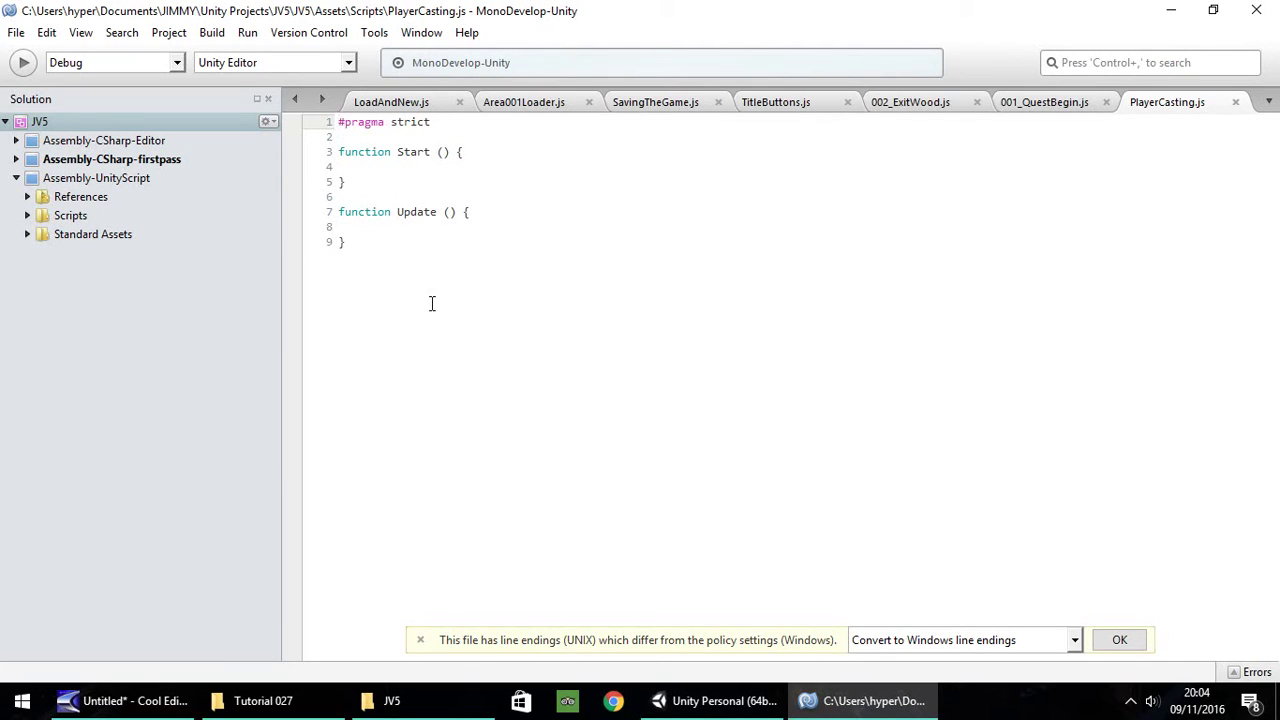
Replace the template with 'function Update () {', 'var hit : RaycastHit;' and 'if ('.
left_click_drag(432, 300, 320, 112)
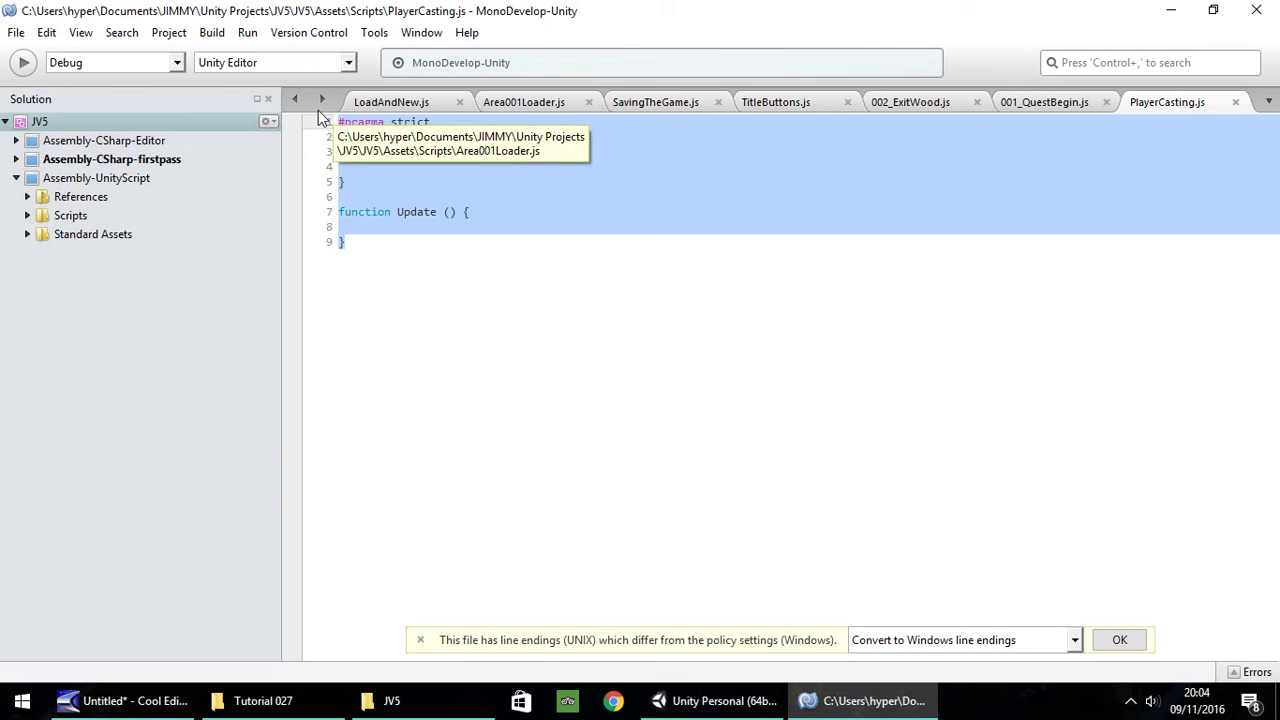
key("Delete")
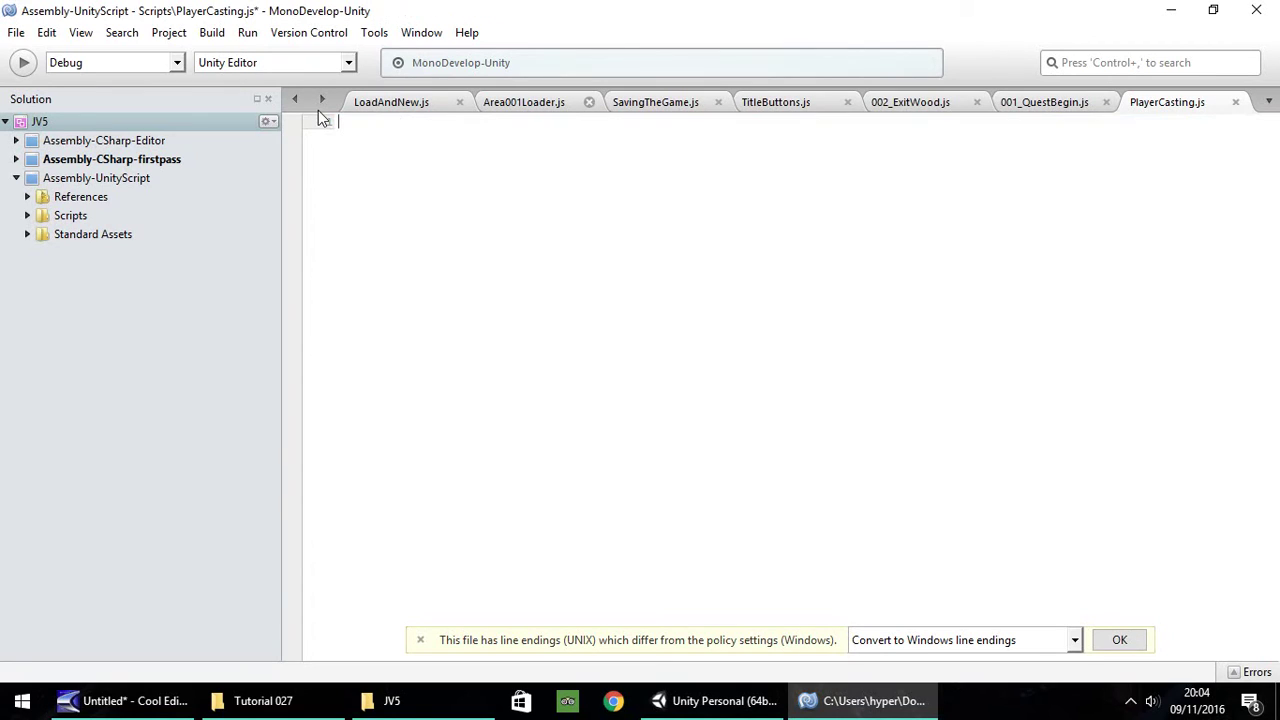
type("funct")
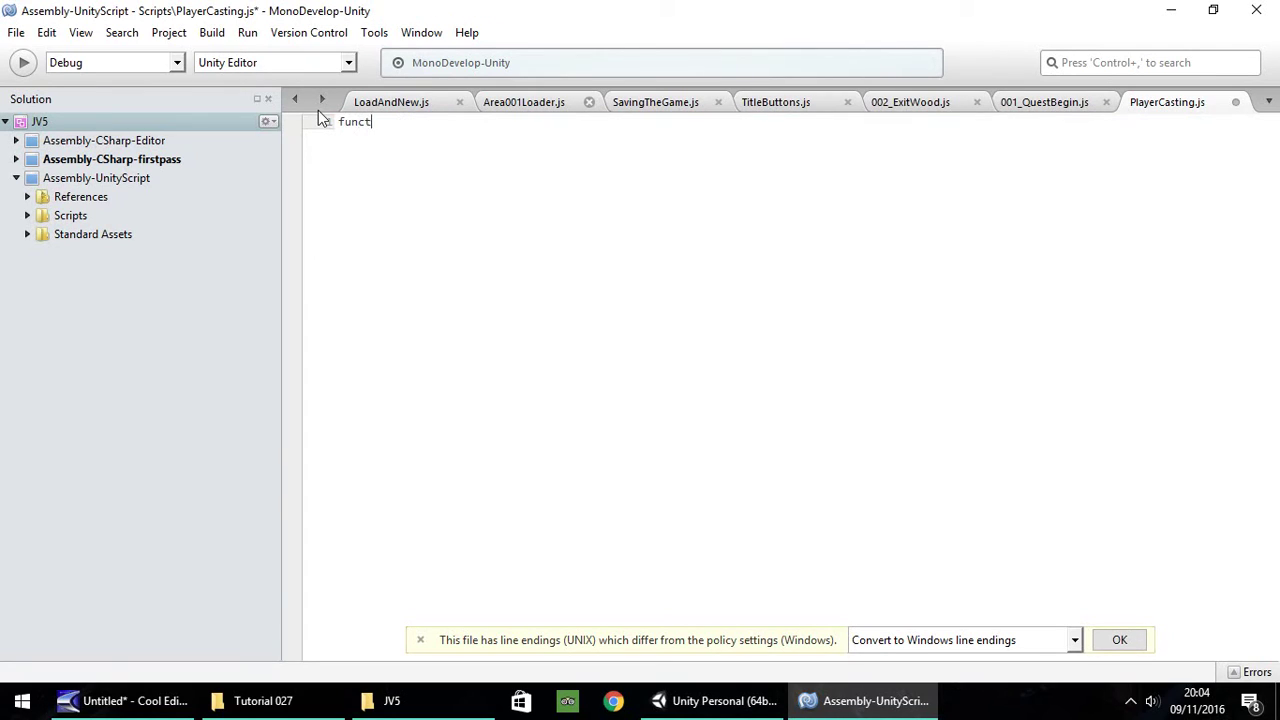
type("ion Update")
type(" () {")
key("Return")
type("va")
type("r ")
type("hi")
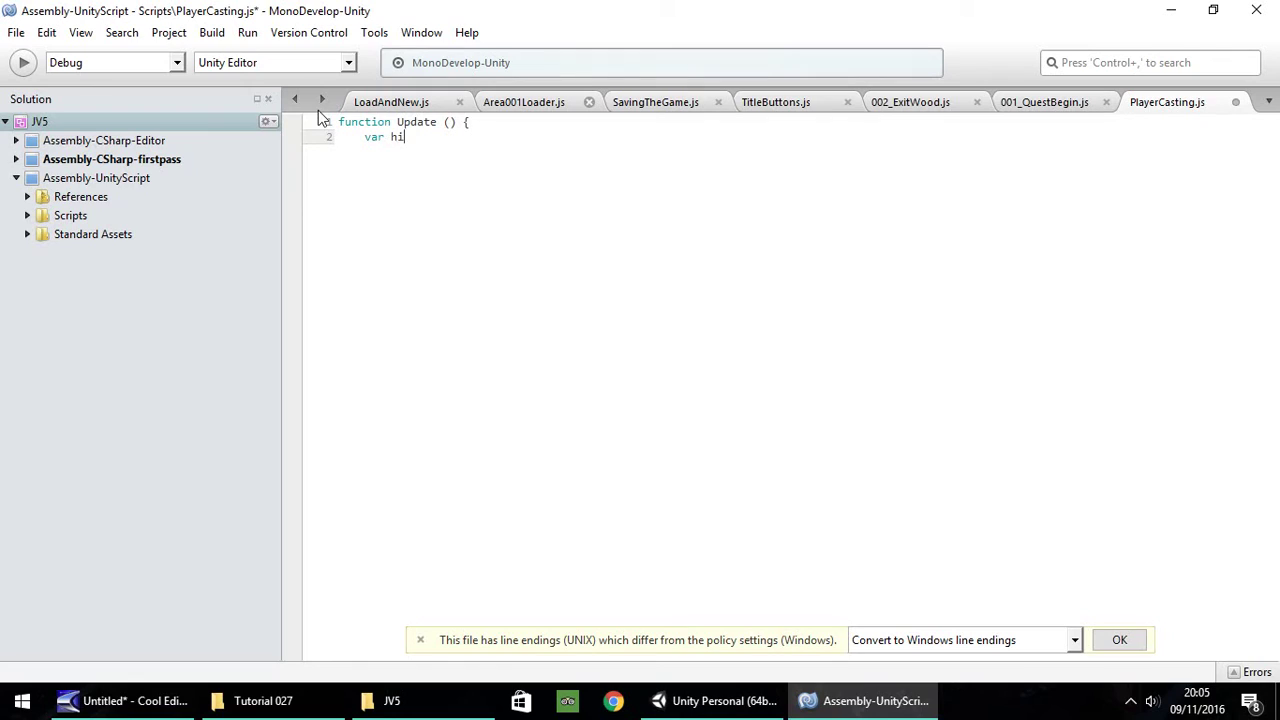
type("t : ")
type("Rayc")
type("astH")
type("it")
type(";")
key("Return")
type("i")
type("f (")
Complete the condition as Physics.Raycast(transform.position, transform.TransformDirection(Vector3.forward), hit) and open its block.
type("Ph")
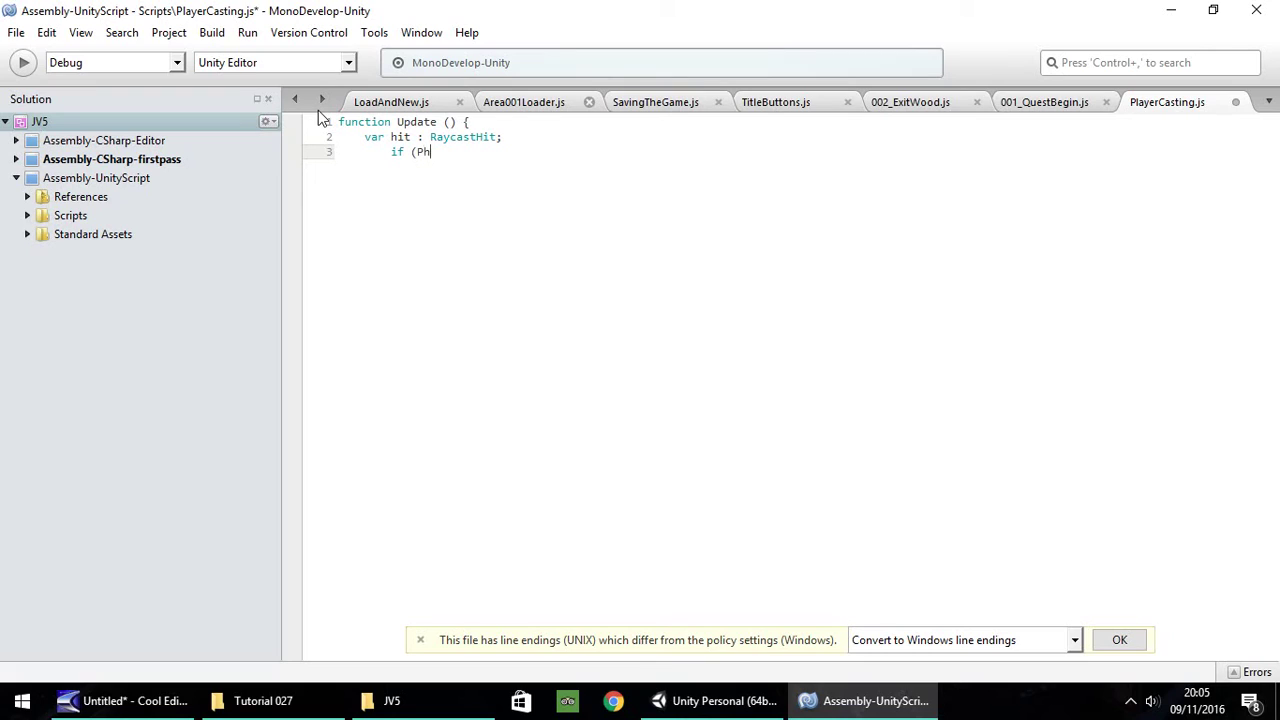
type("ysics.")
type("R")
type("aycast ")
type("(")
type("transform")
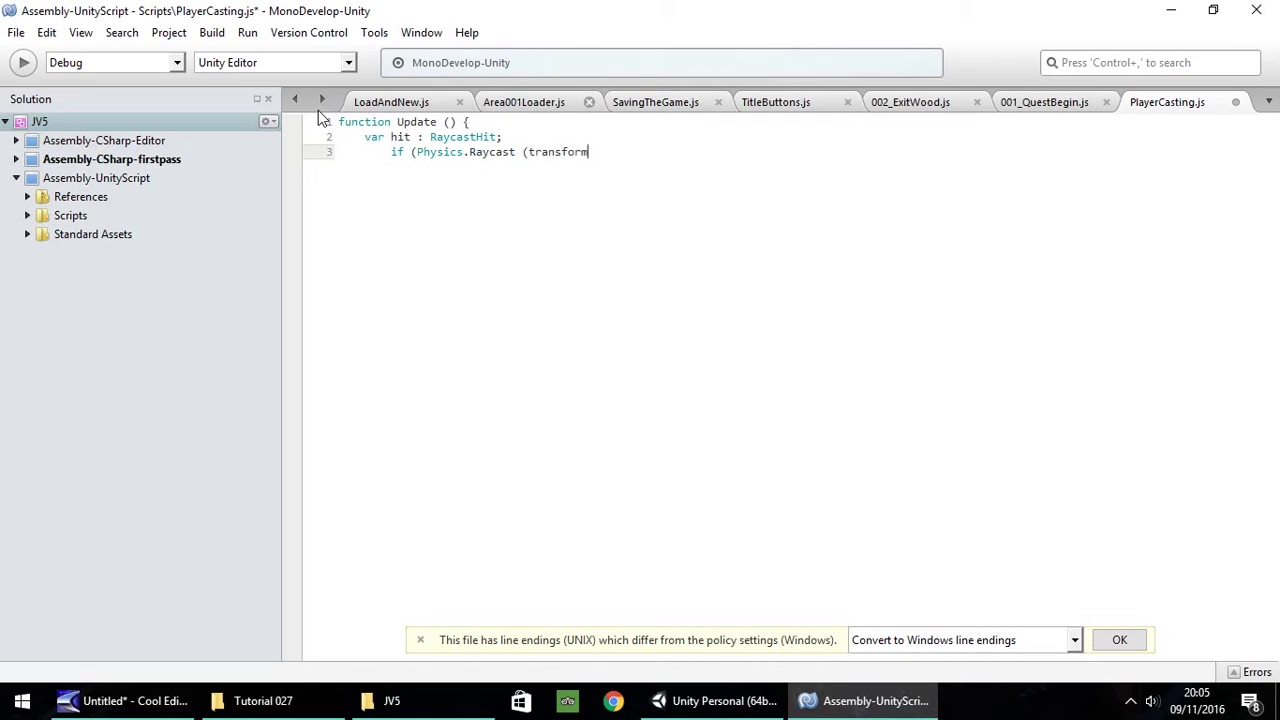
type(".pos")
type("ition,")
type(" tr")
type("ansform")
type(".T")
type("ran")
type("sf")
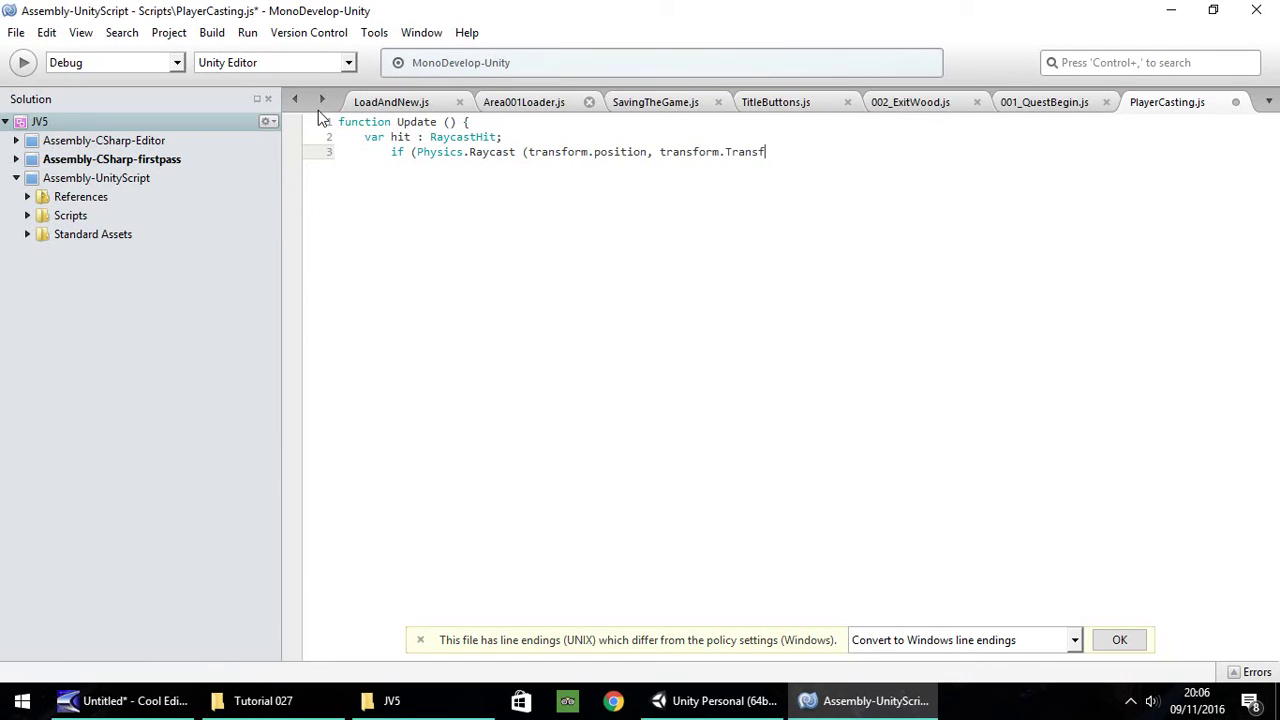
type("orm")
type("Directio")
type("n(Vect")
type("or")
type("3.")
type("forward")
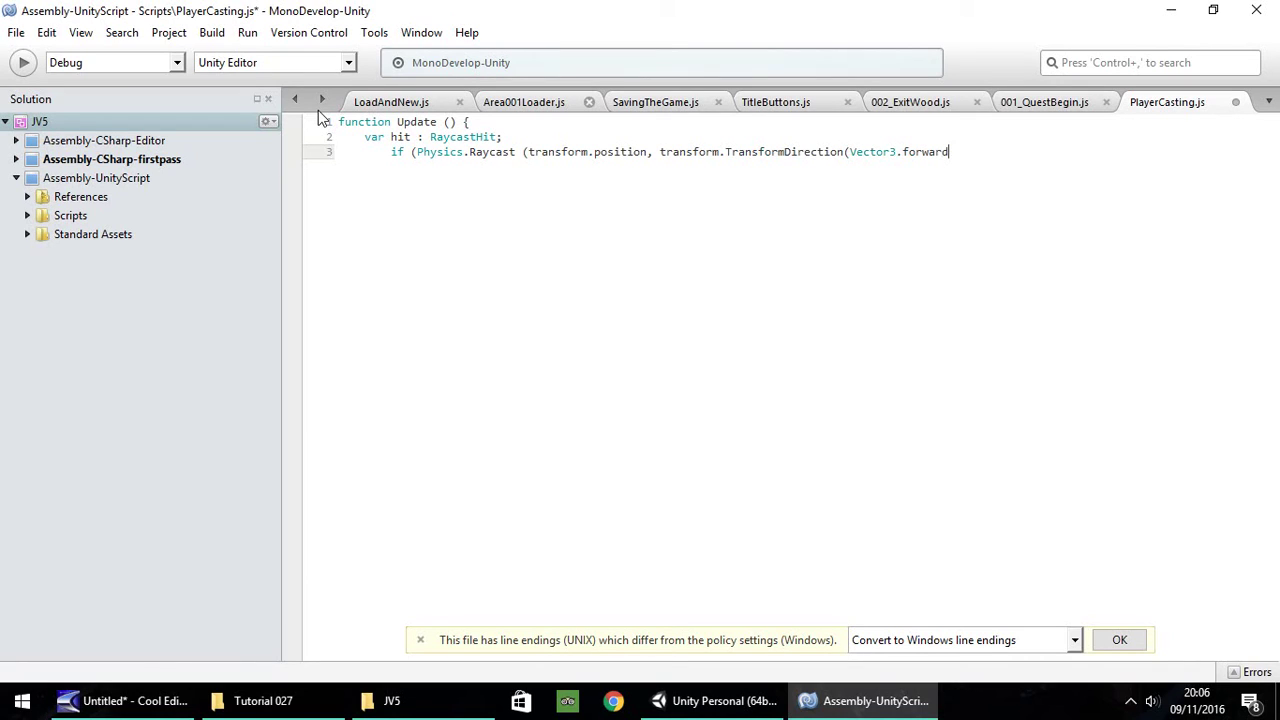
type(")")
type(", ")
type("hit")
type("))")
type(" {")
key("Return")
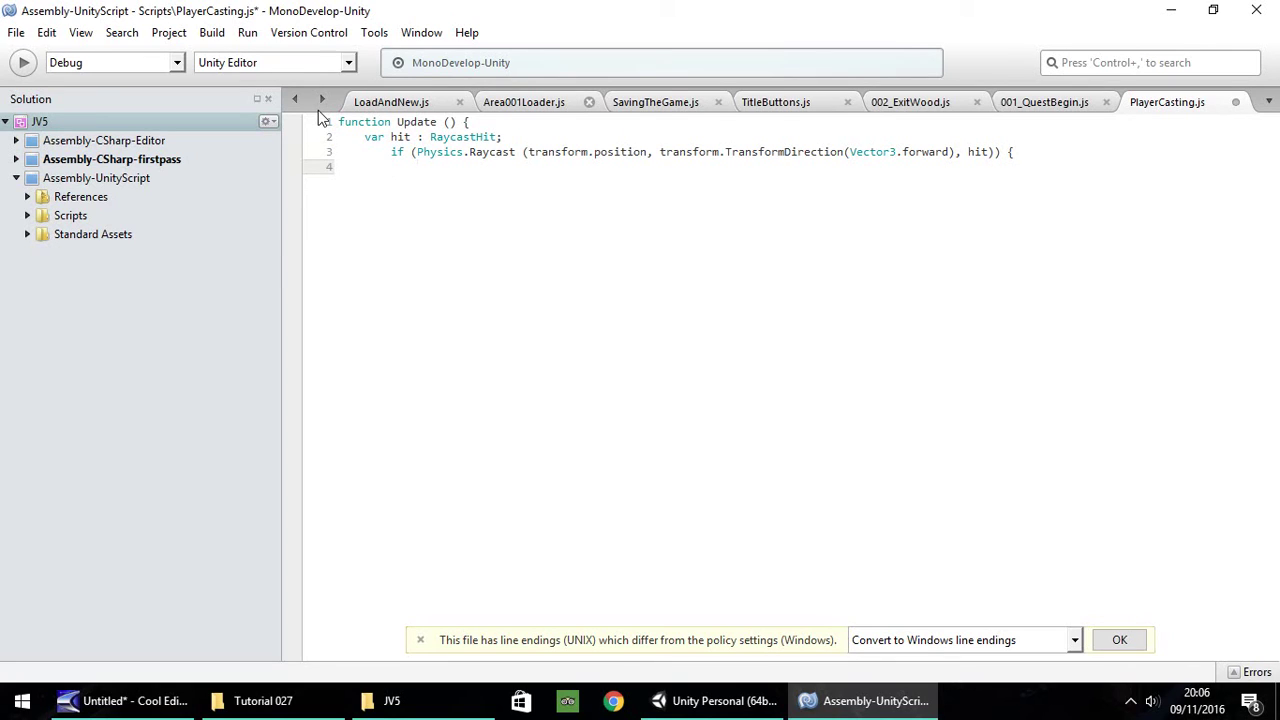
left_click(338, 121)
Declare 'var ToTarget : float;' on a new first line above Update.
key("Return")
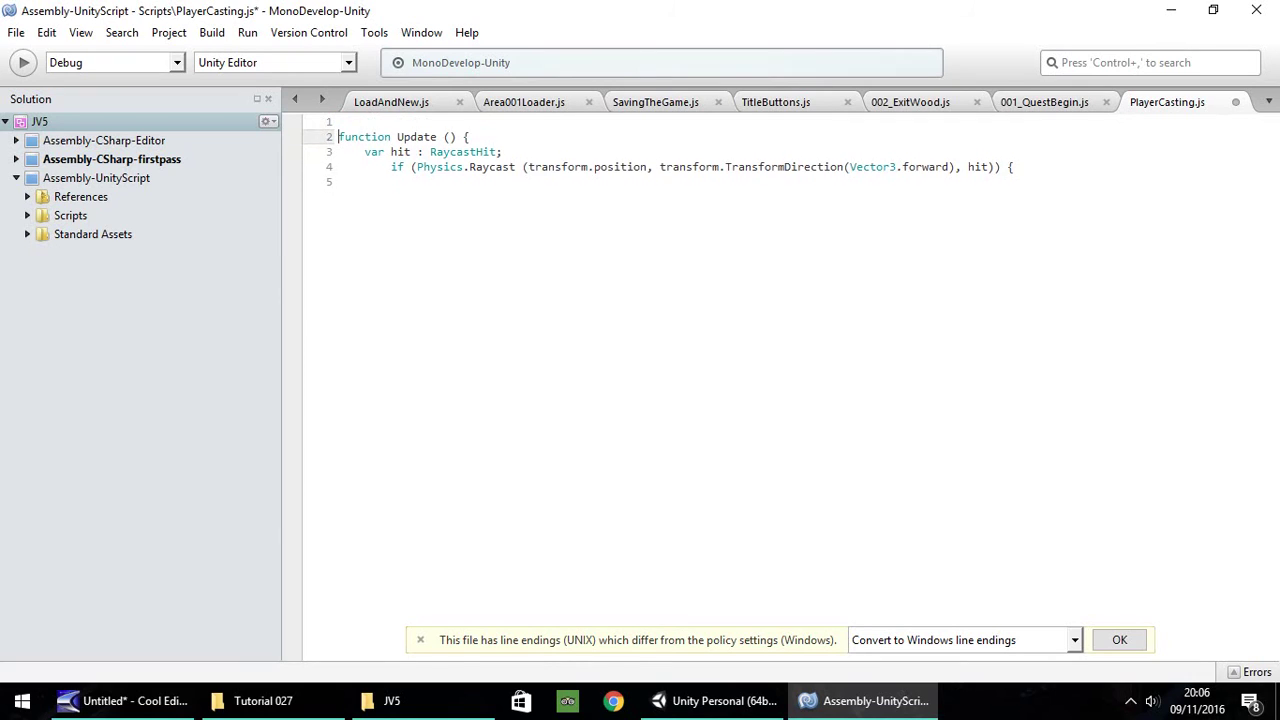
key("Return")
left_click(360, 121)
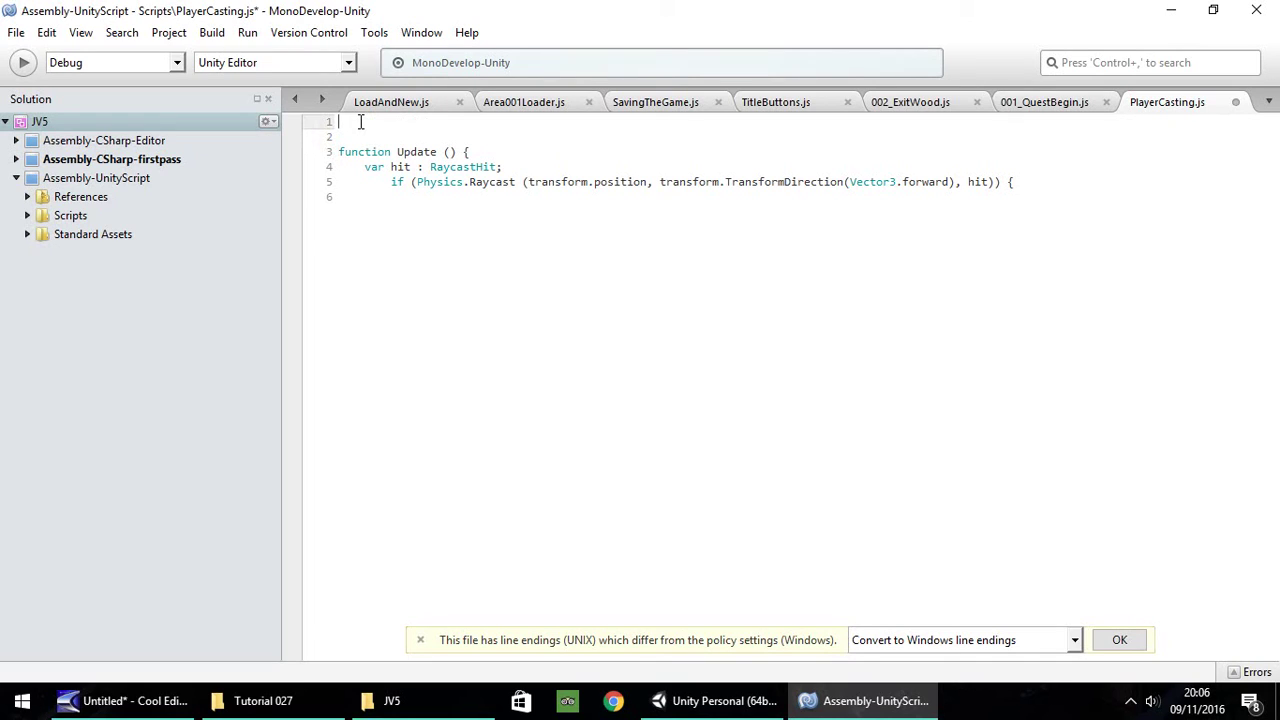
type("var To")
type("Target")
type(" : float")
type(";")
Assign 'ToTarget = hit.distance;' inside the raycast if block.
left_click(676, 253)
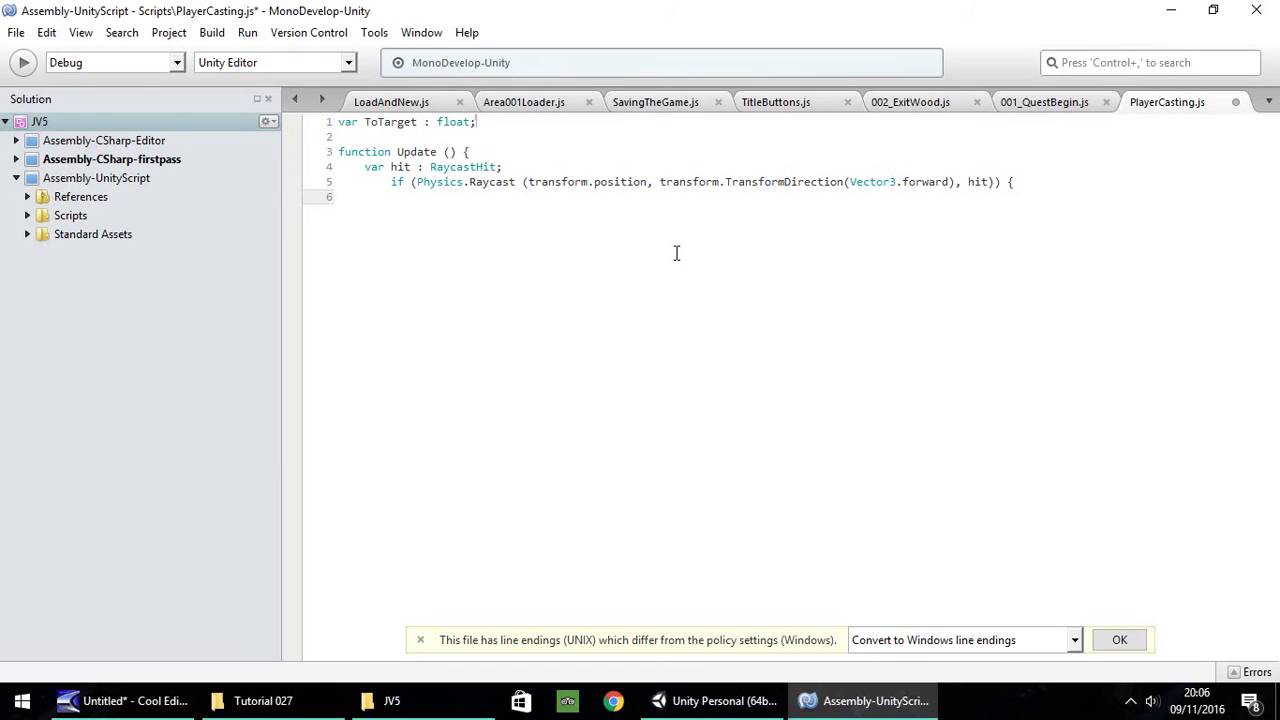
type("ToTa")
type("rget ")
type("= hit")
type(".distance")
type(";")
key("Return")
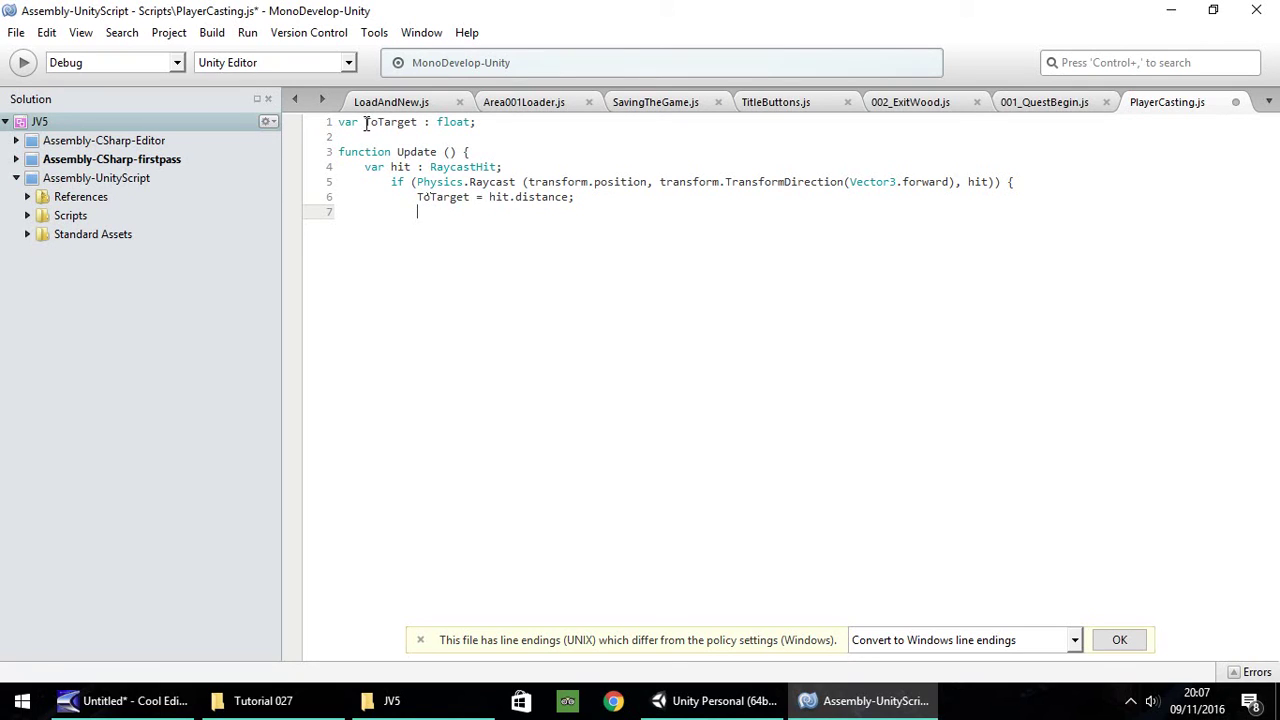
Rename ToTarget to DistanceFromTarget in both the declaration and the assignment.
left_click_drag(364, 122, 419, 126)
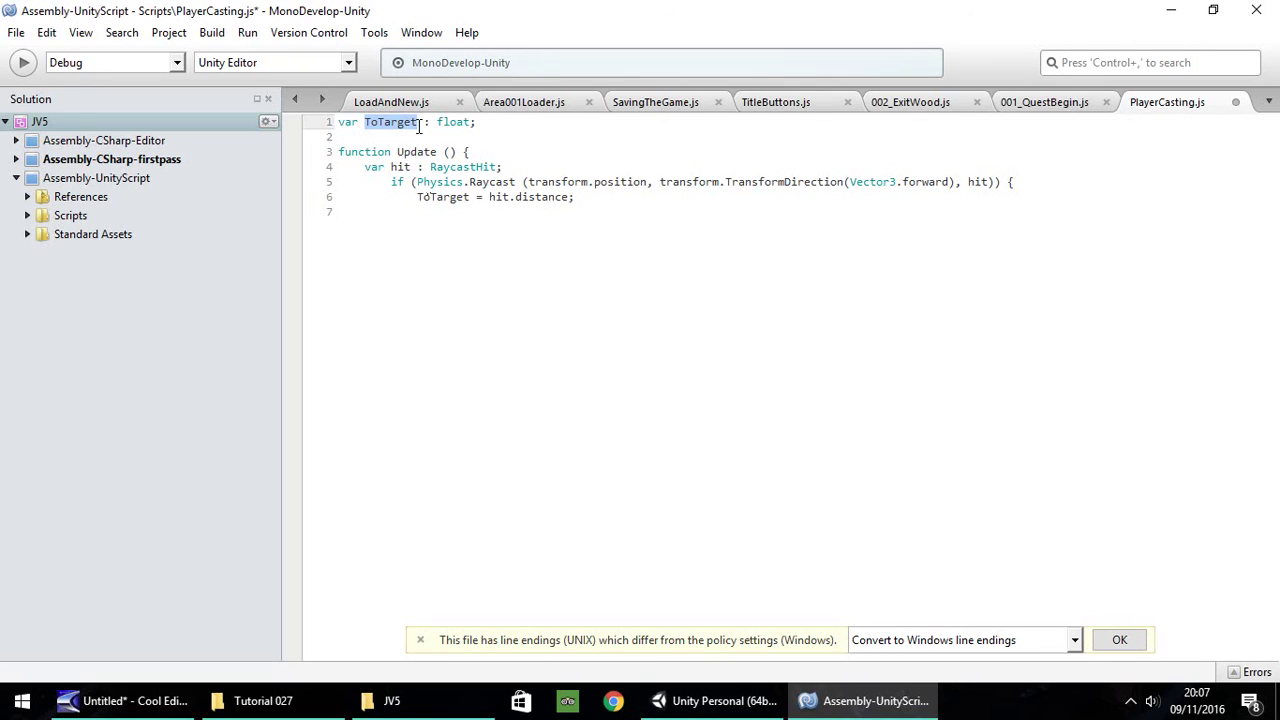
type("Dista")
type("nceFro")
type("mTarget")
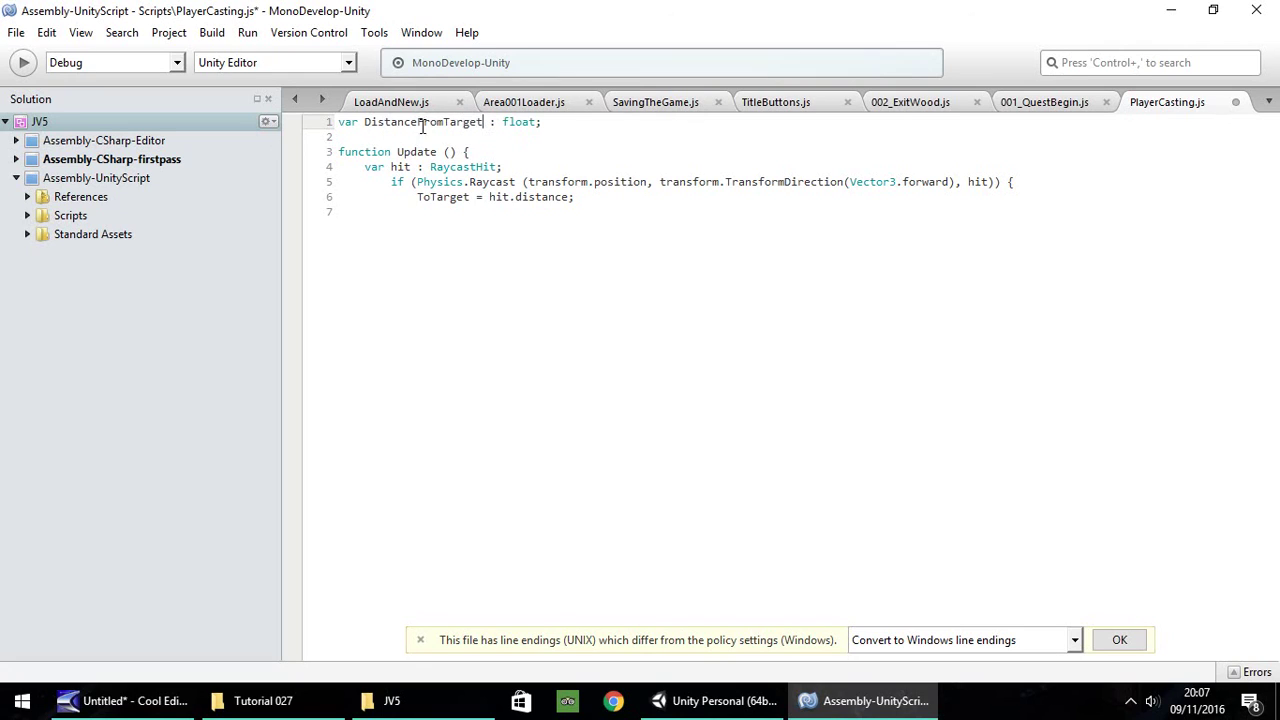
left_click_drag(419, 197, 470, 197)
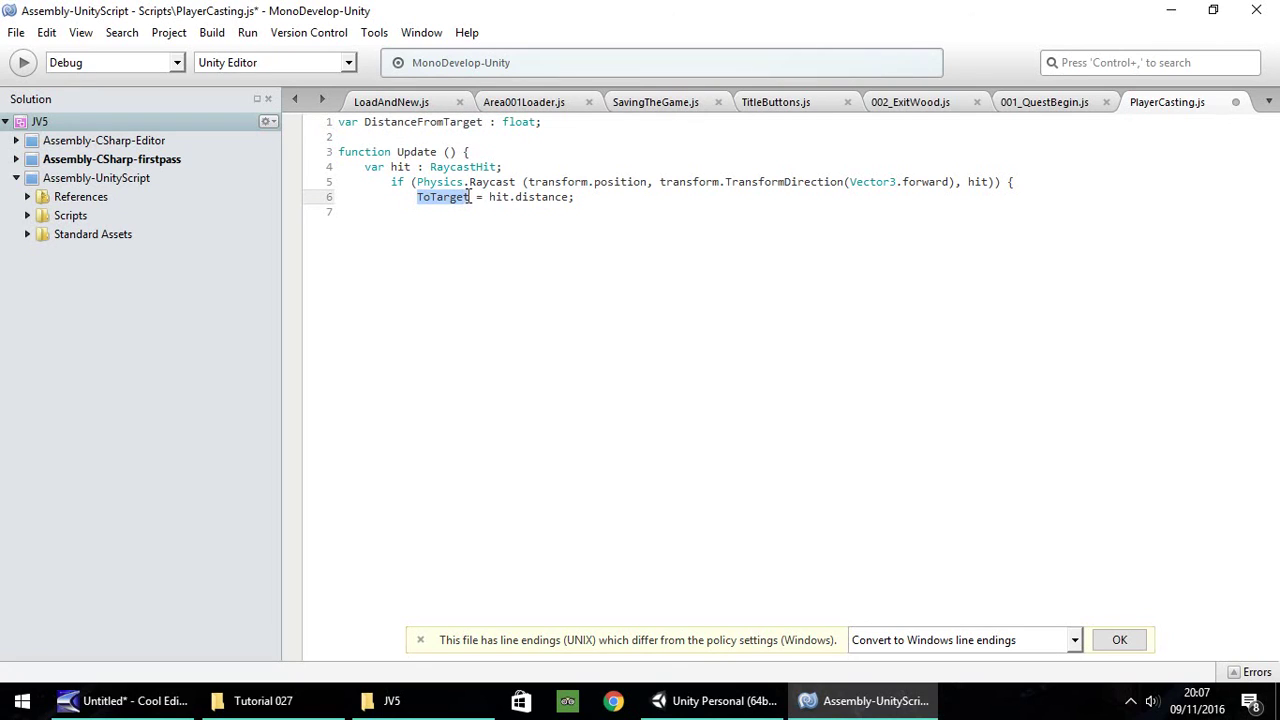
type("Dista")
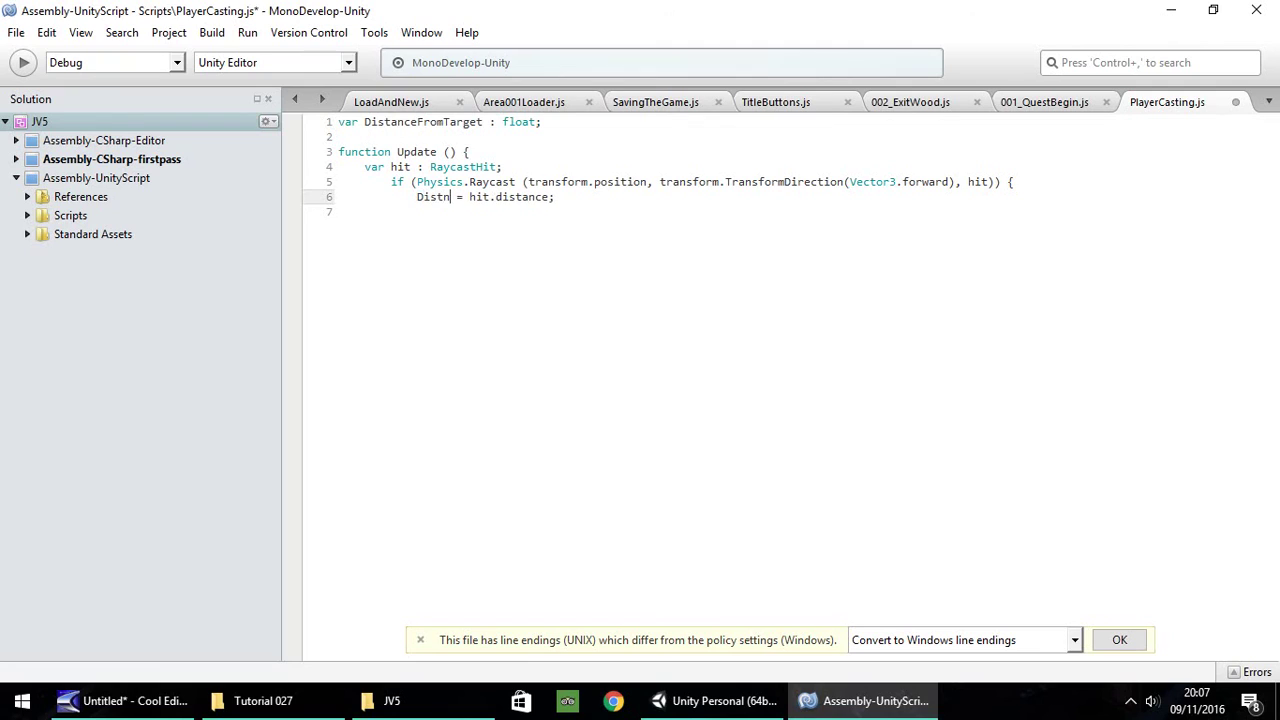
key("BackSpace")
type("anceFrom")
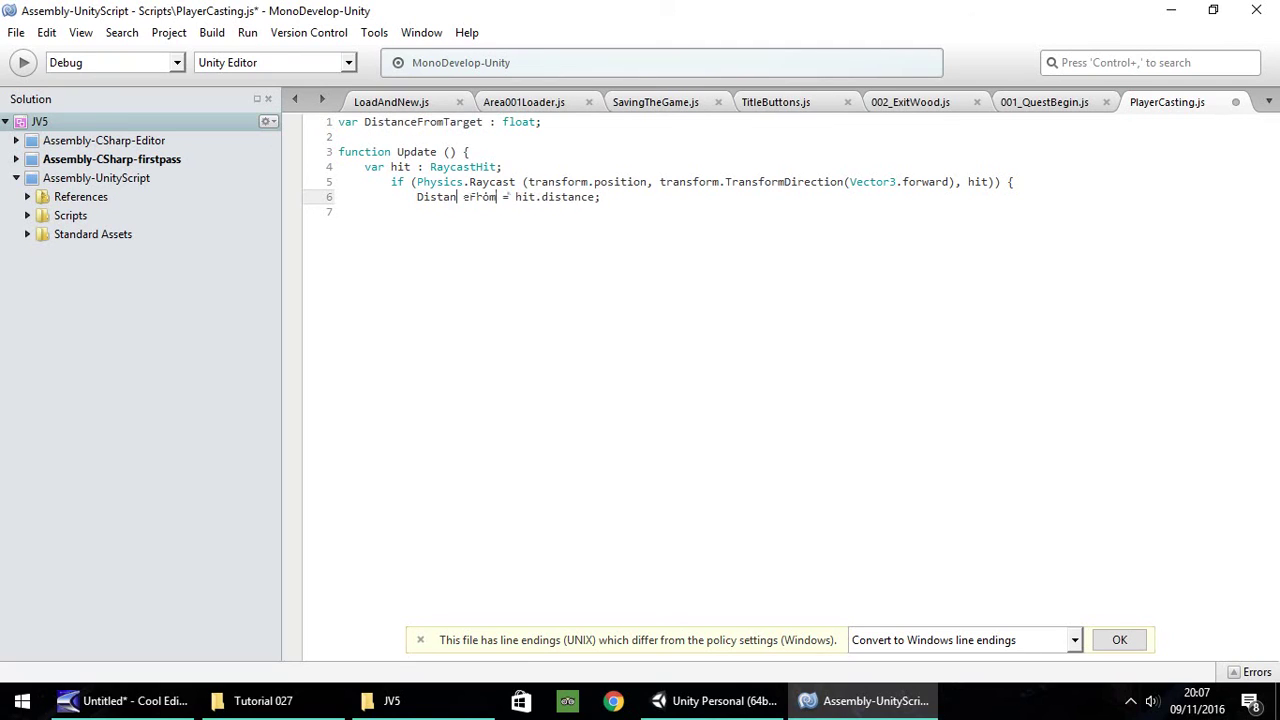
type("Target")
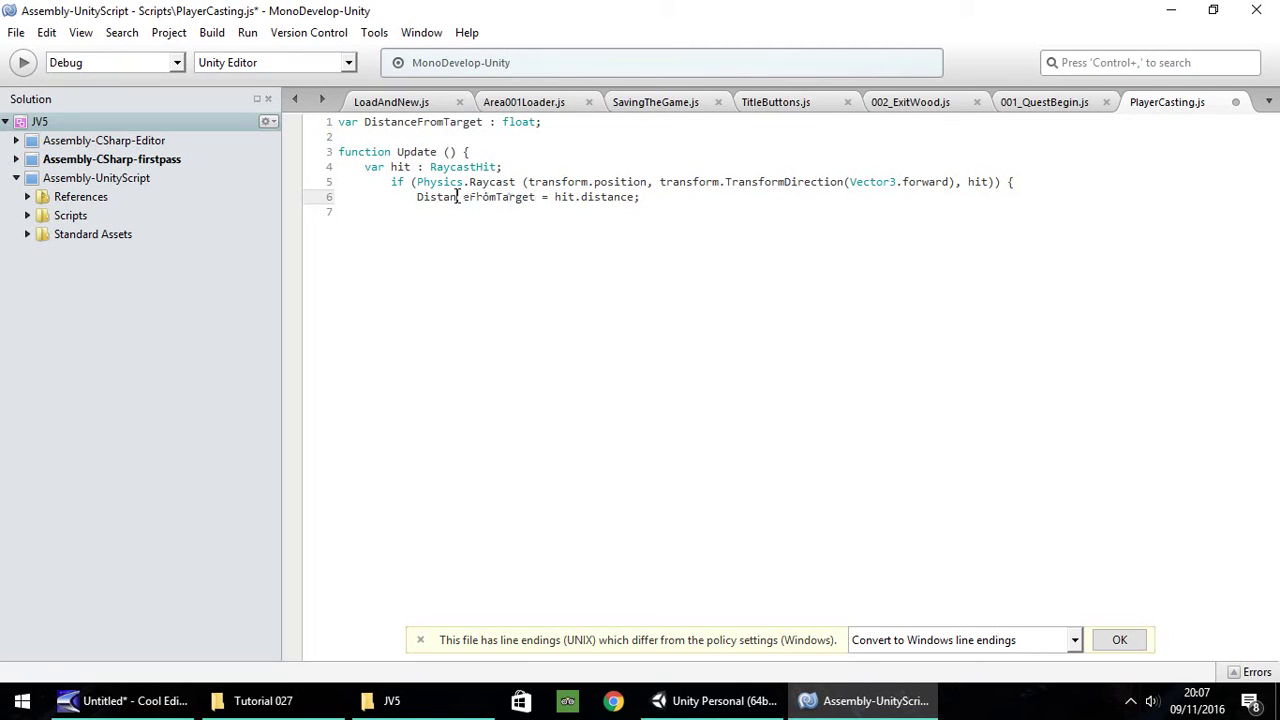
Close the if and Update blocks with two braces and save the script.
left_click(688, 284)
type("}")
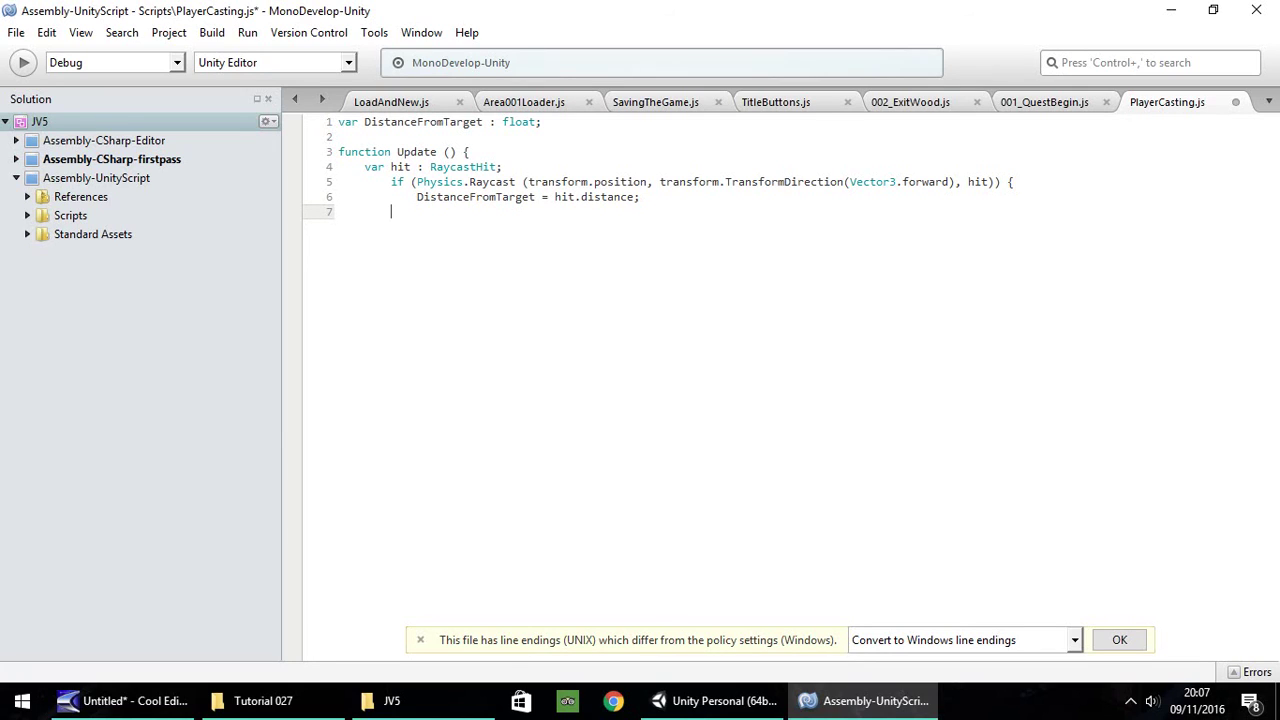
key("Return")
type("}")
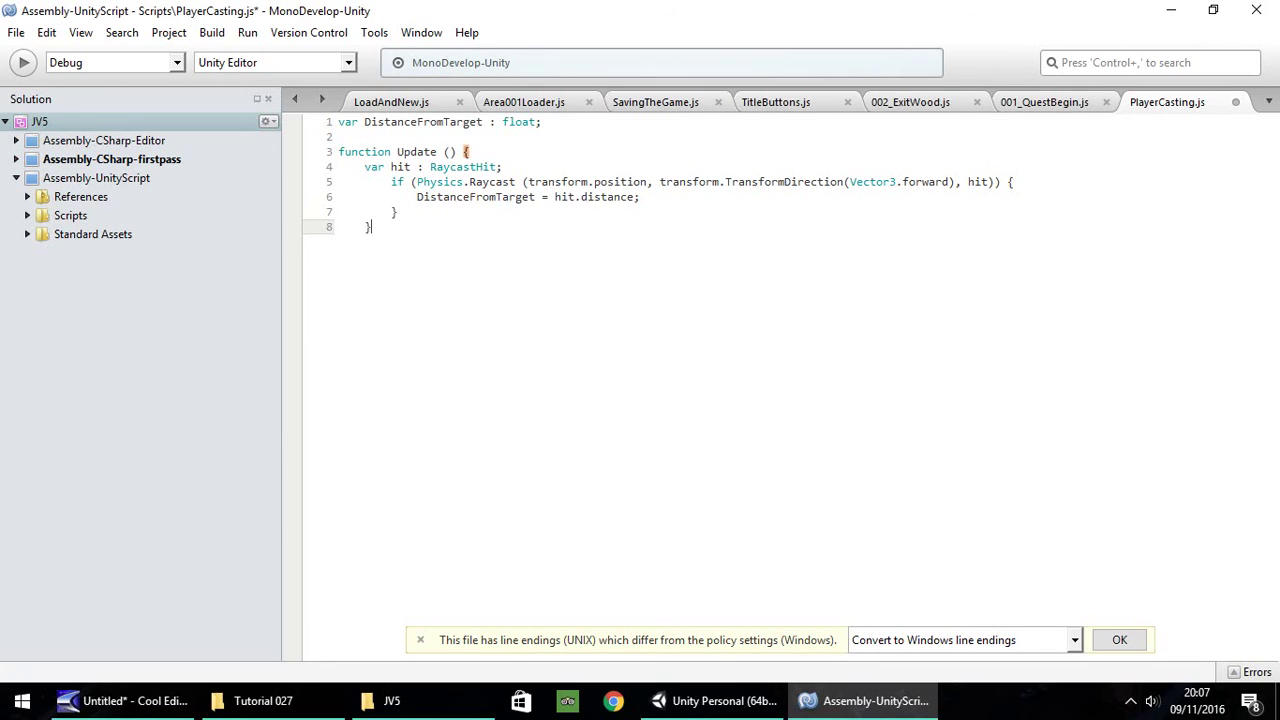
key("ctrl+s")
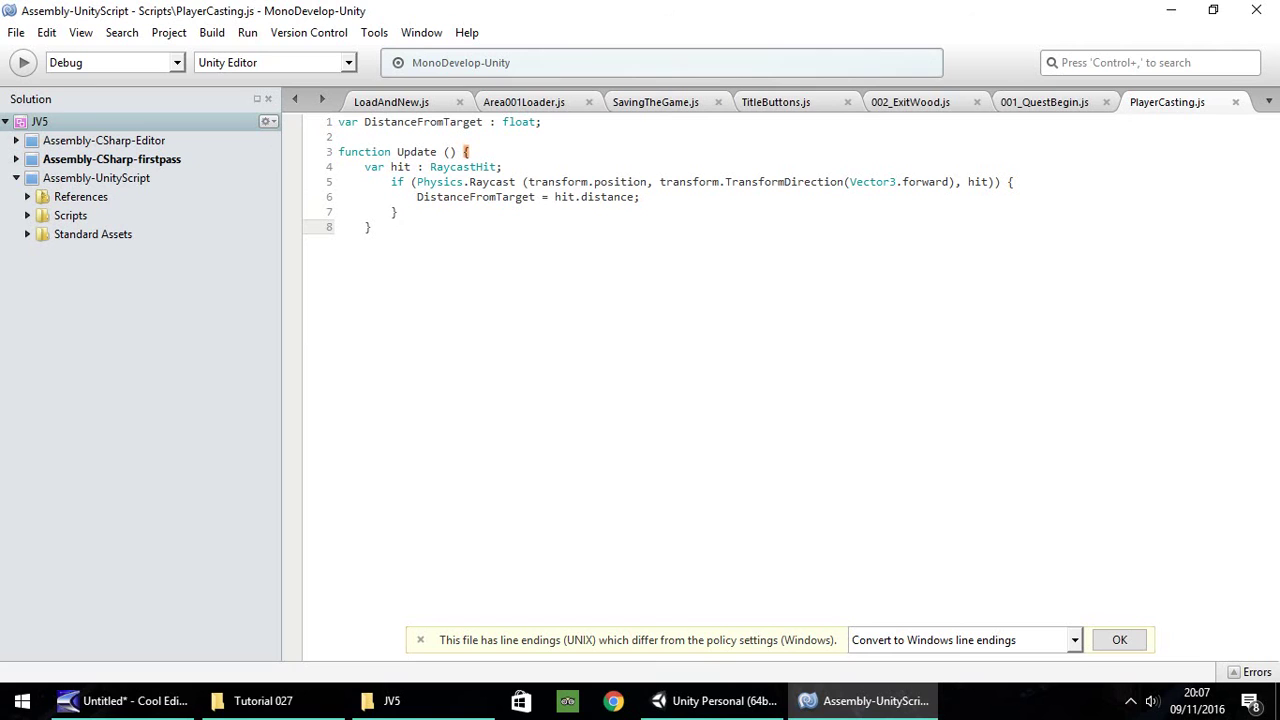
Back in Unity, drag PlayerCasting.js from Scripts onto FPSController in the Hierarchy.
left_click(712, 701)
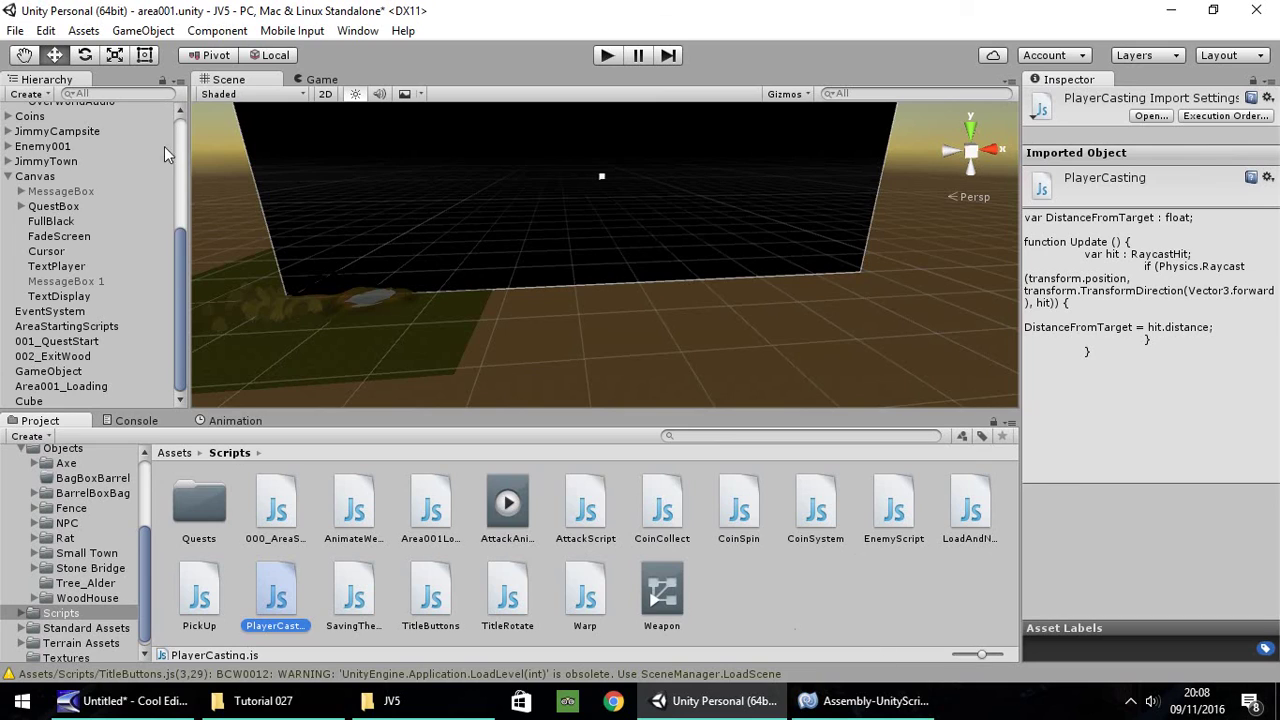
left_click_drag(175, 301, 175, 198)
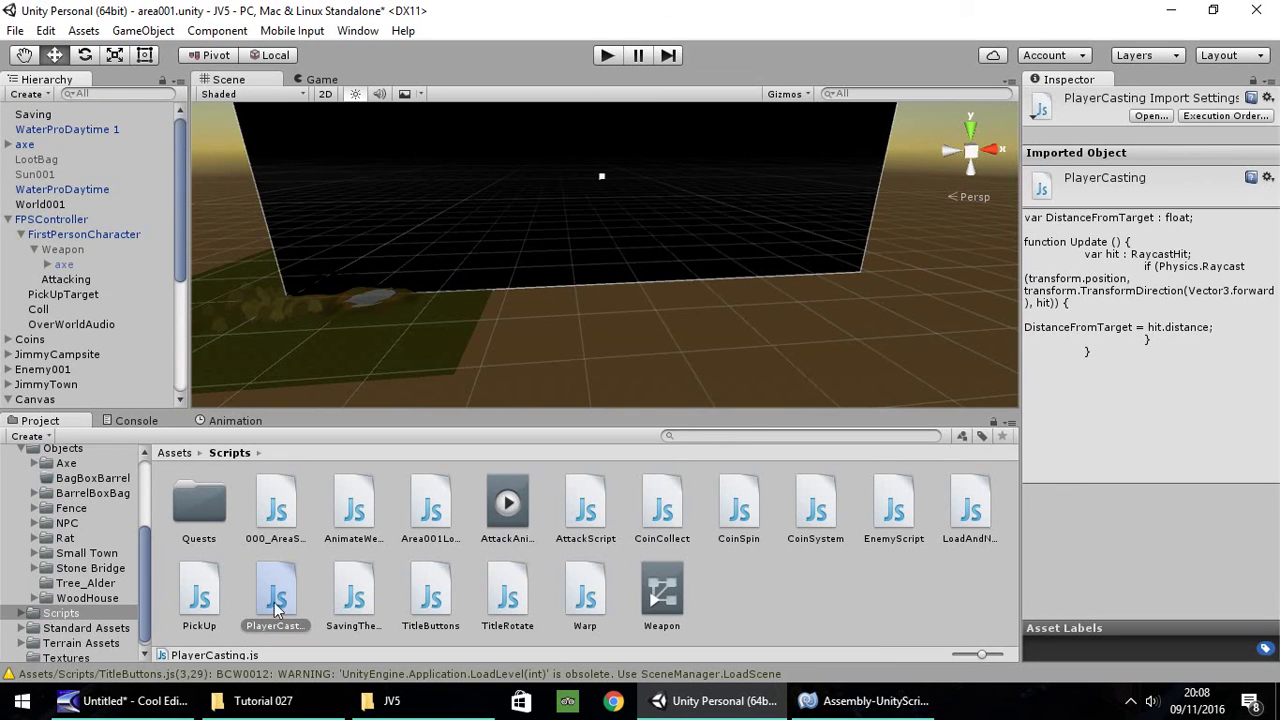
left_click_drag(287, 600, 48, 192)
With FPSController selected, play the game to watch Player Casting's Distance From Target, then stop.
left_click(48, 192)
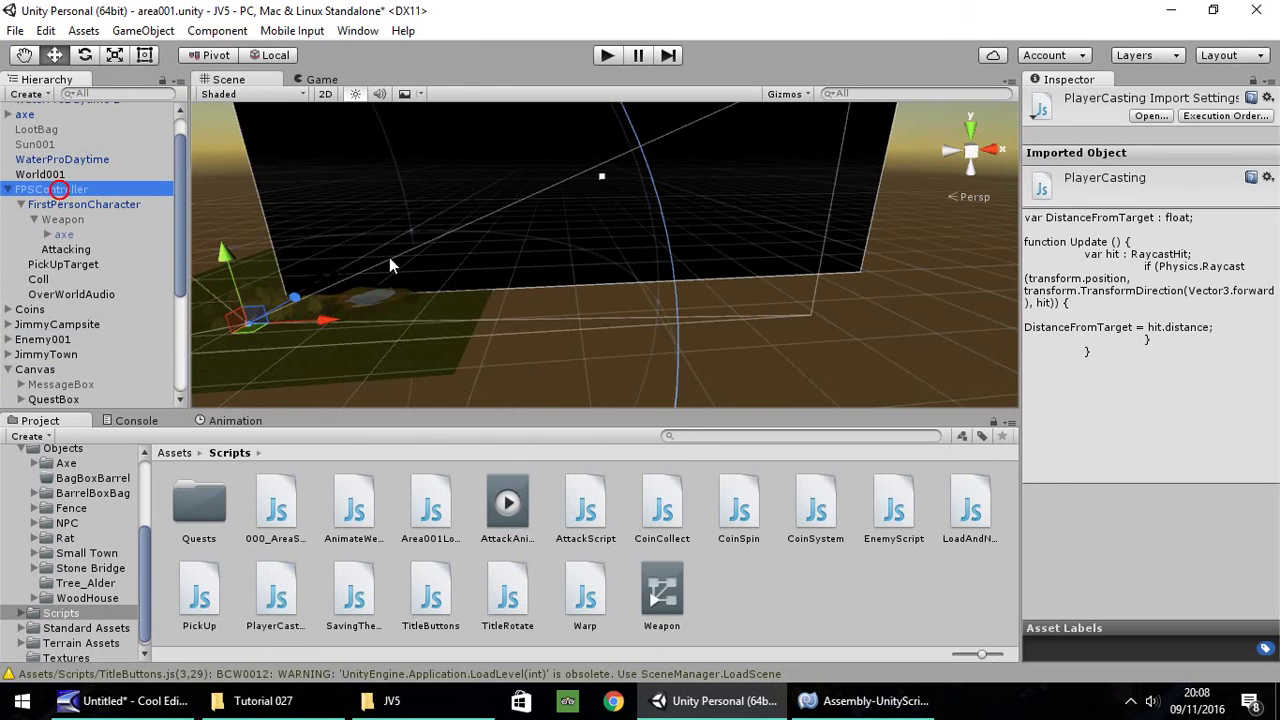
scroll(1170, 455, "down", 5)
scroll(1175, 455, "down", 5)
scroll(1175, 455, "down", 5)
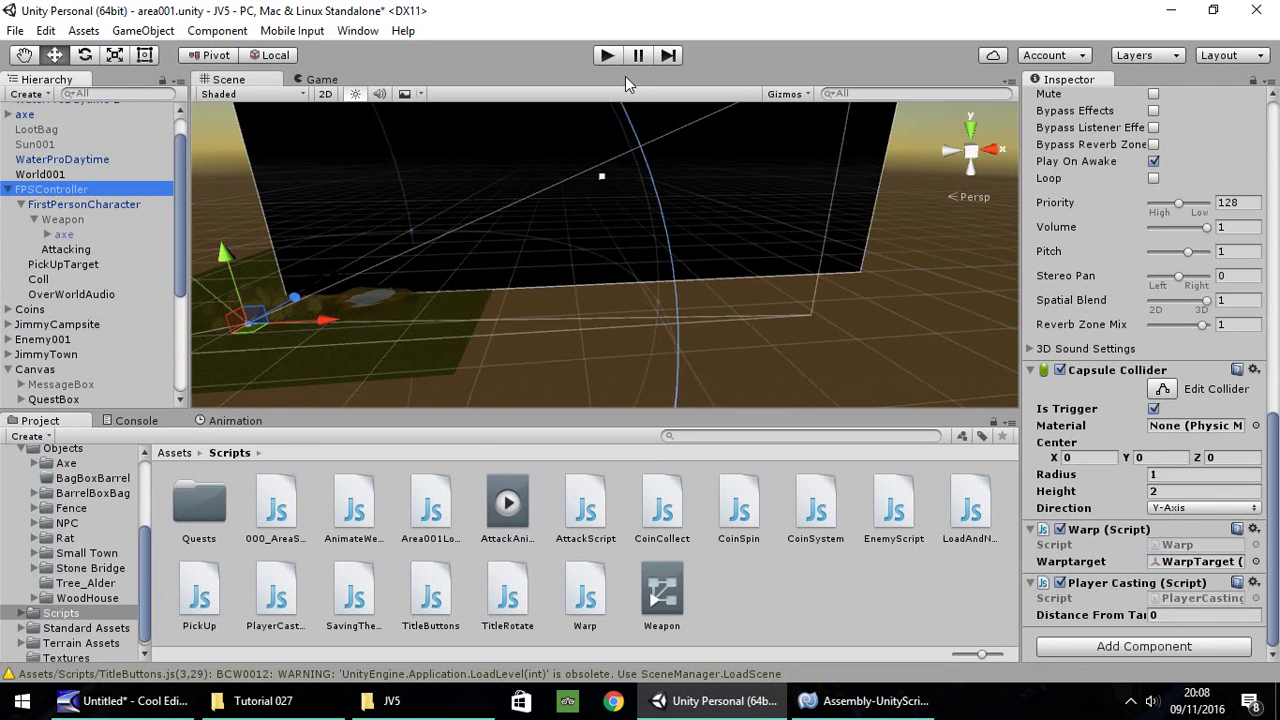
left_click(606, 56)
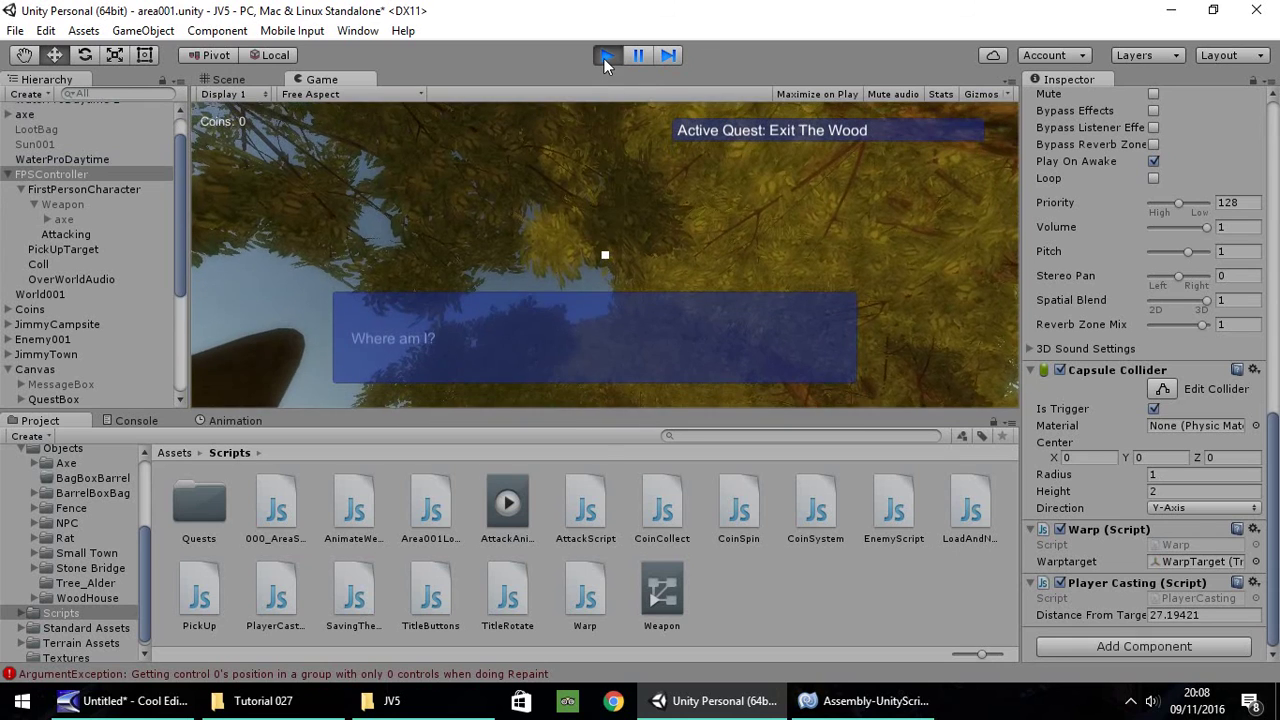
left_click(606, 56)
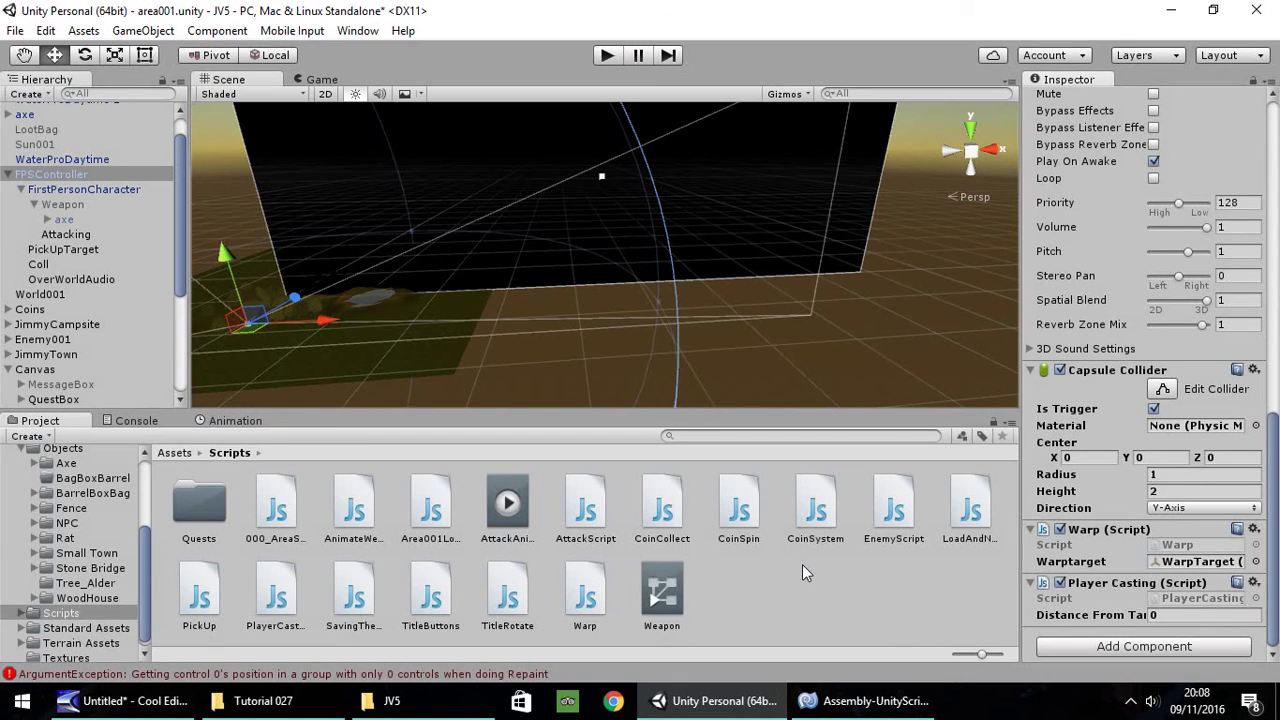